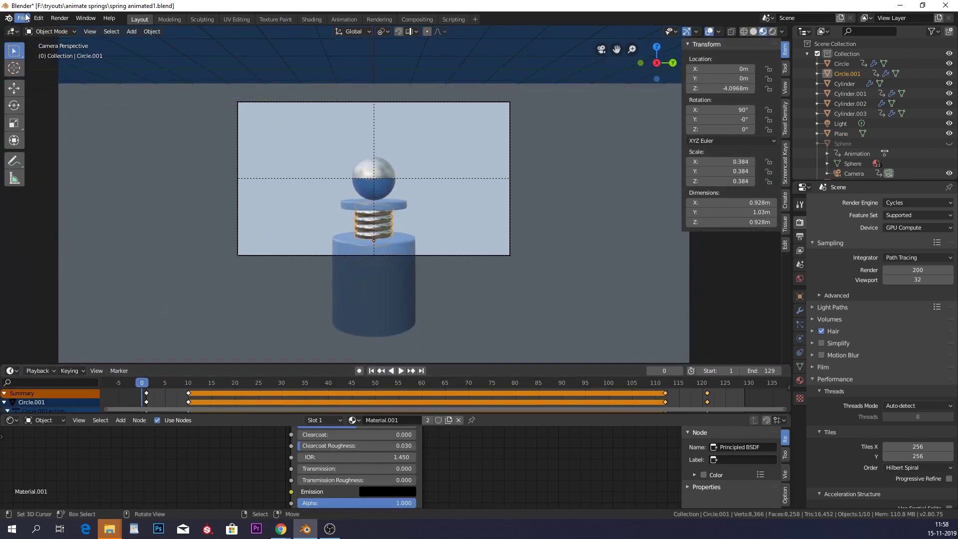
Step: Start a new default scene and delete the default cube
left_click(22, 19)
mouse_move(74, 31)
left_click(123, 29)
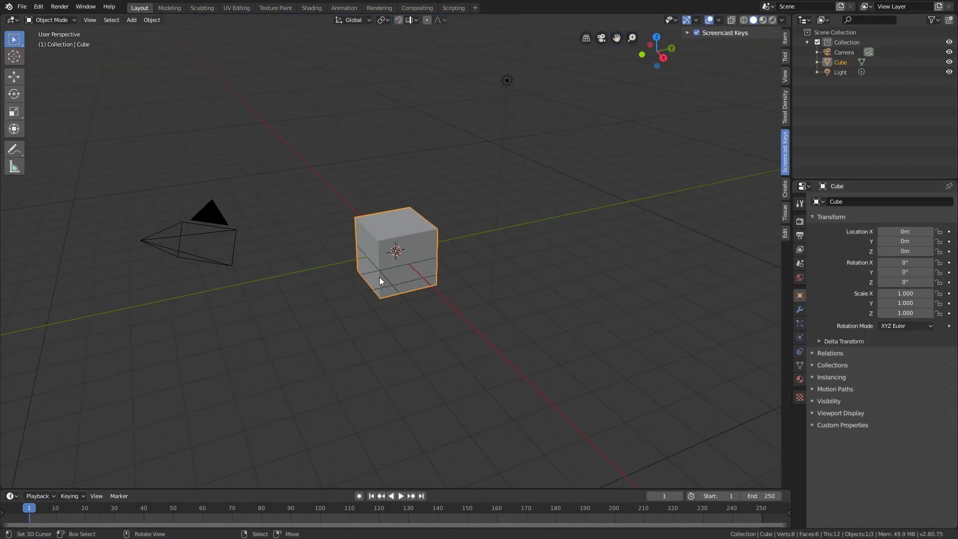
right_click_drag(407, 245, 441, 219)
key("Escape")
key("x")
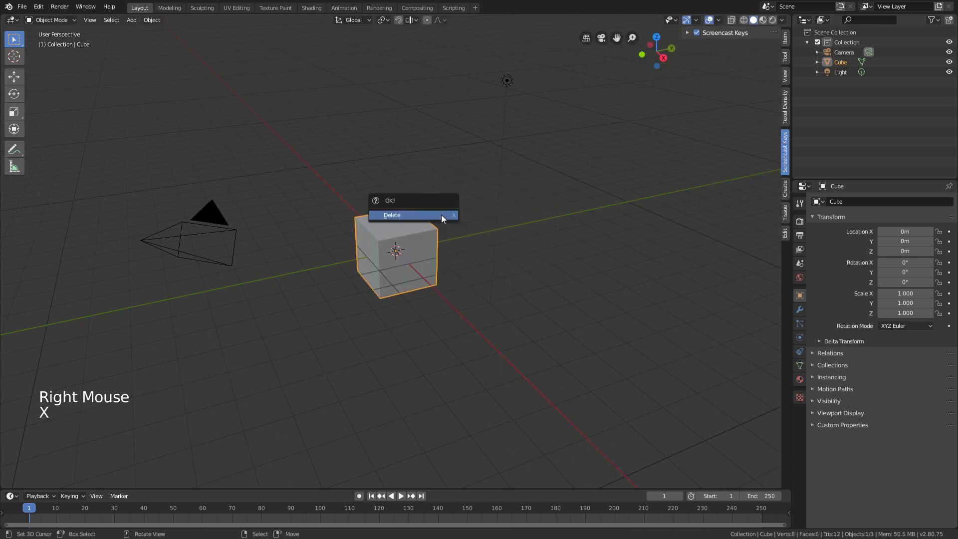
left_click(441, 215)
Step: Add a mesh cylinder at the origin and set its cap fill type to Triangle Fan
key("shift+a")
mouse_move(441, 215)
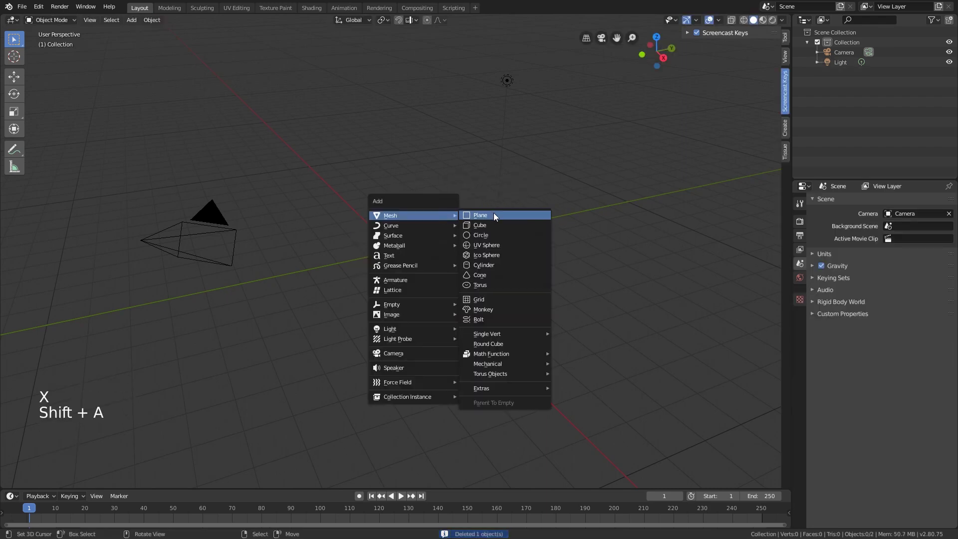
left_click(492, 265)
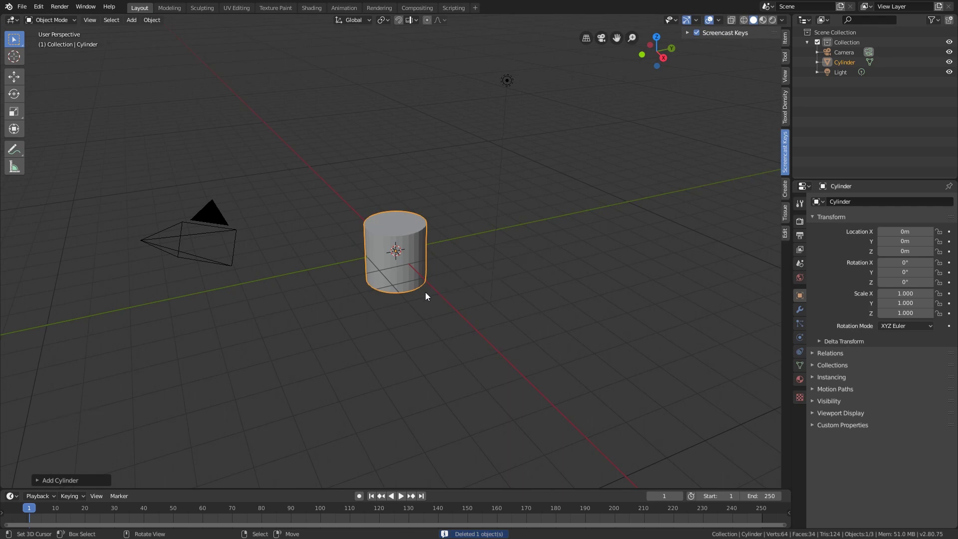
scroll(450, 259, "up", 3)
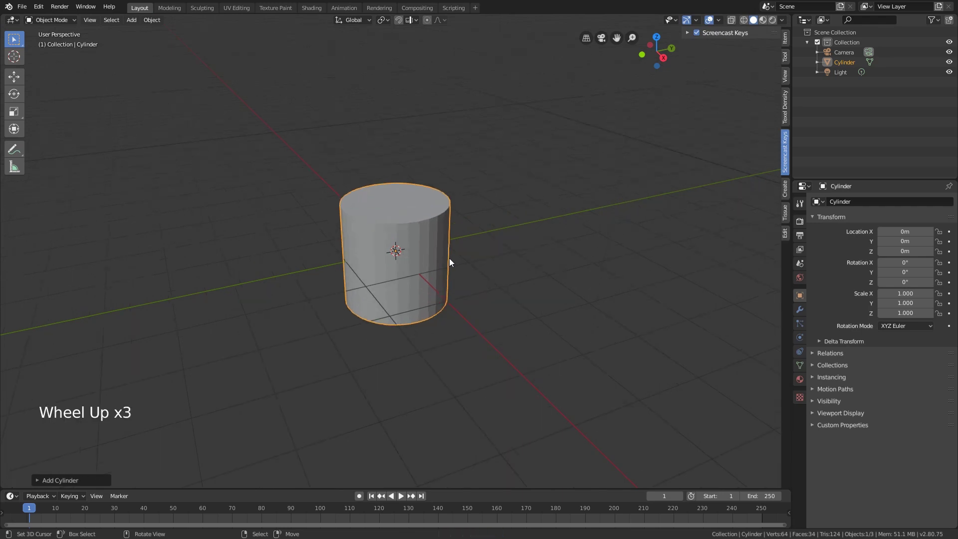
key("z")
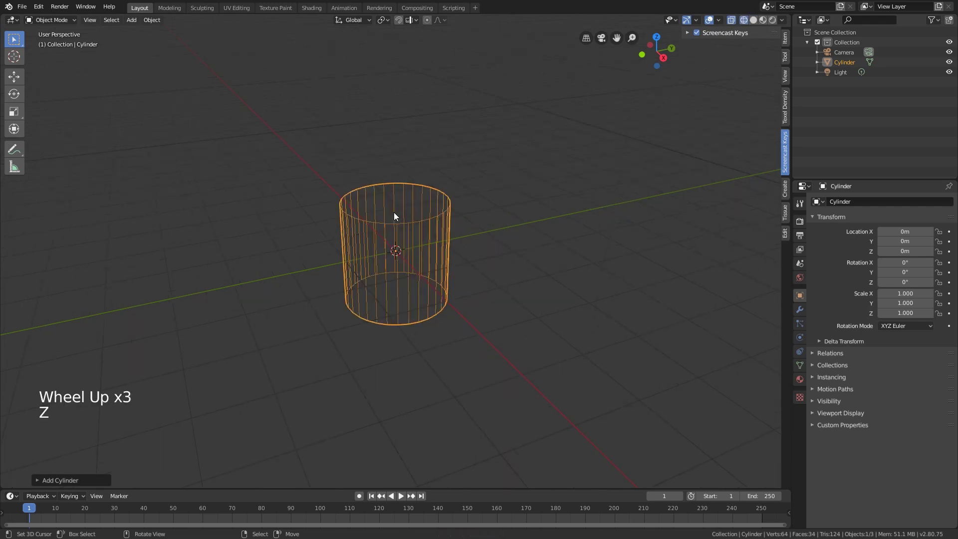
key("z")
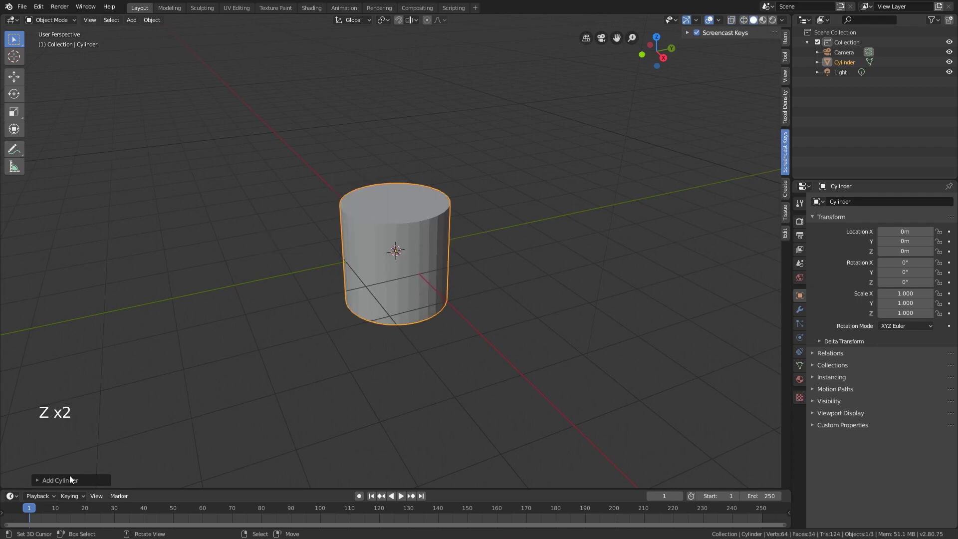
left_click(39, 480)
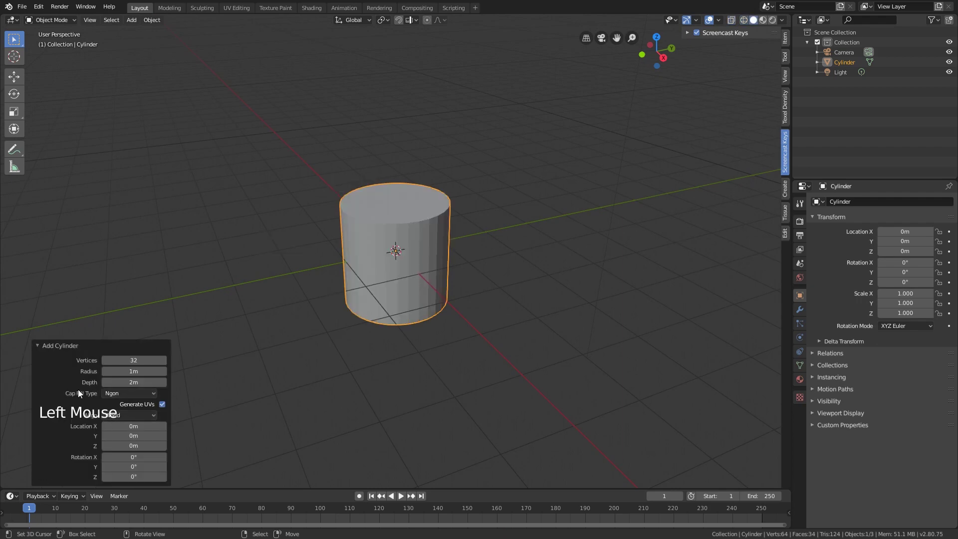
left_click(144, 397)
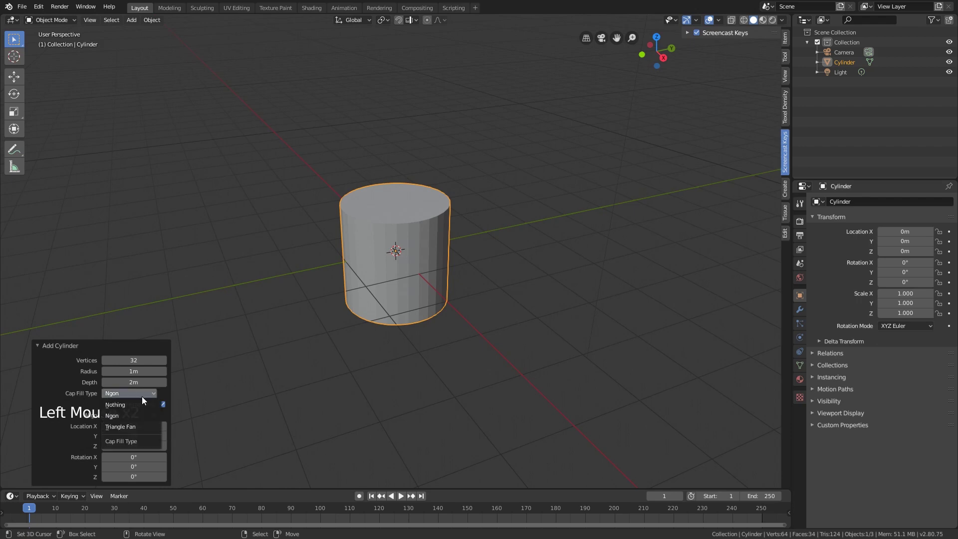
left_click(131, 425)
Step: Delete the centre vertex of the cylinder's bottom cap in Edit Mode, leaving the bottom open, and return to Object Mode
key("z")
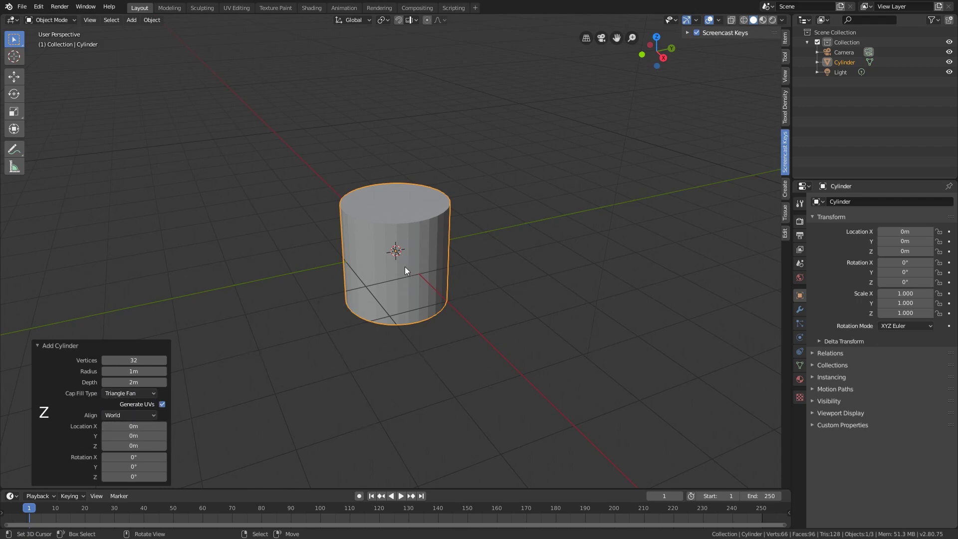
middle_click_drag(411, 290, 454, 287)
key("Tab")
right_click(386, 294)
key("x")
left_click(387, 295)
key("Tab")
scroll(448, 291, "up", 2)
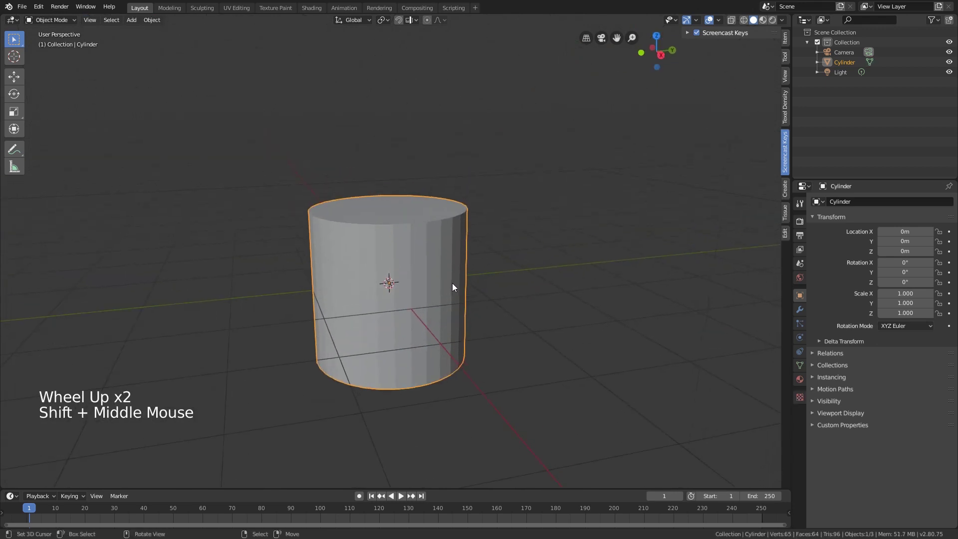
Step: Add a second mesh cylinder and move it up about 2.62 m along Z, above the first one
key("shift")
key("shift+a")
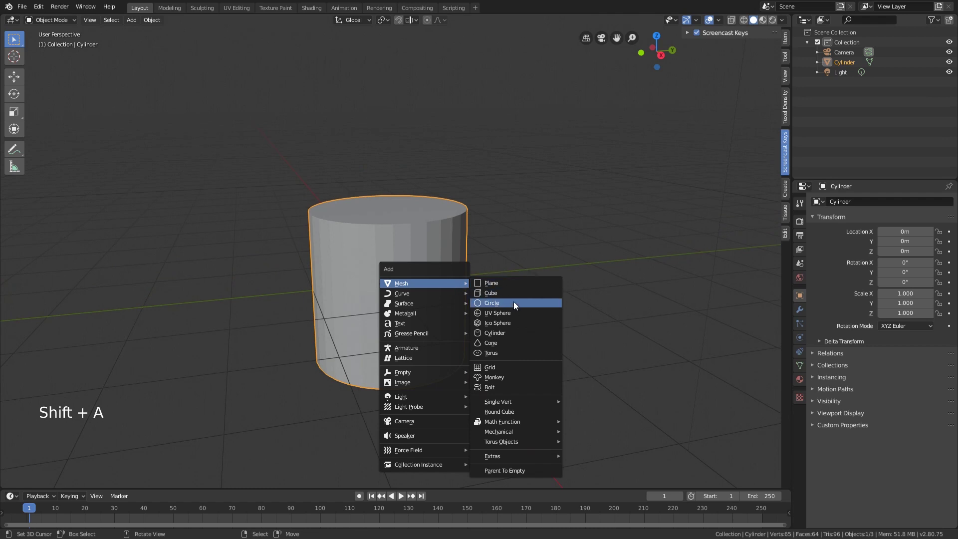
left_click(509, 332)
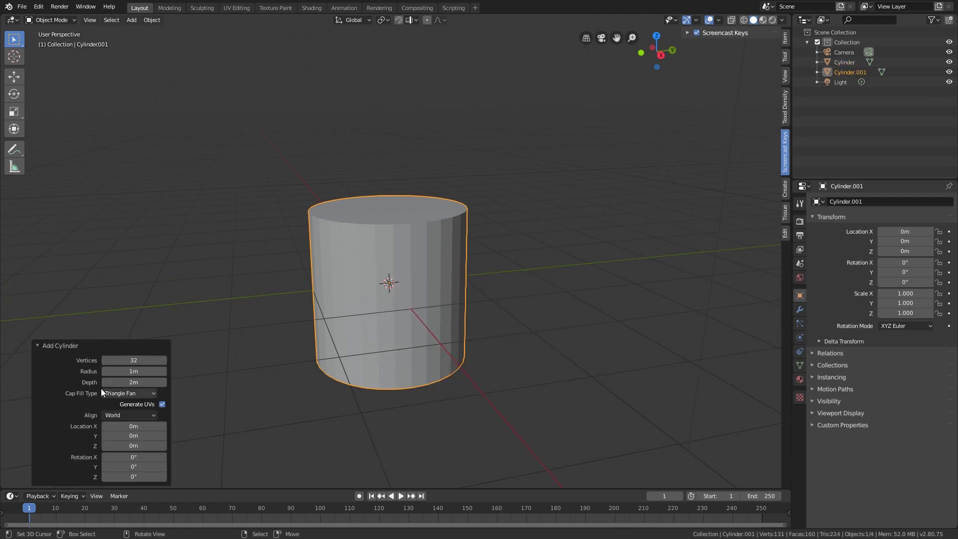
key("g")
key("z")
left_click(495, 135)
Step: Flatten the upper cylinder into a thin disc by scaling it along Z to about 0.149
key("s")
key("z")
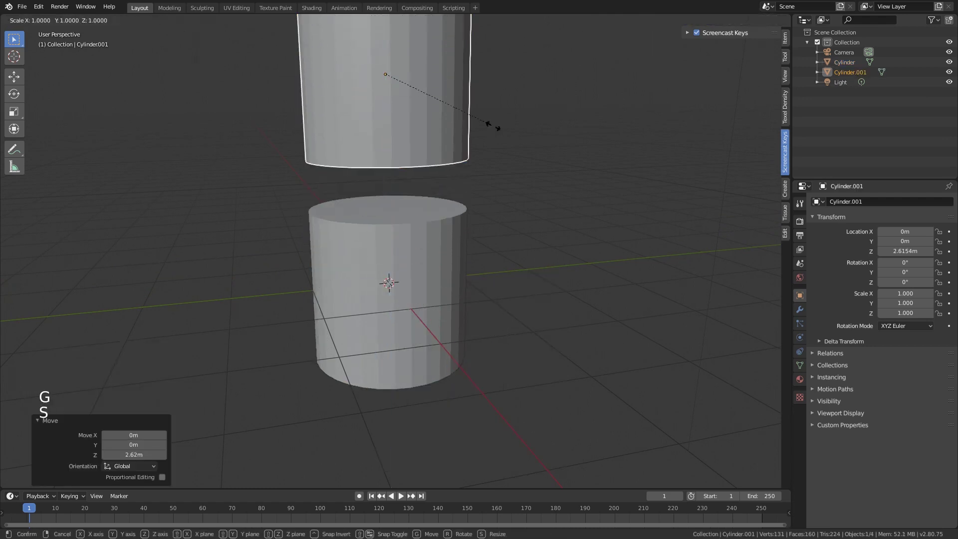
left_click(394, 94)
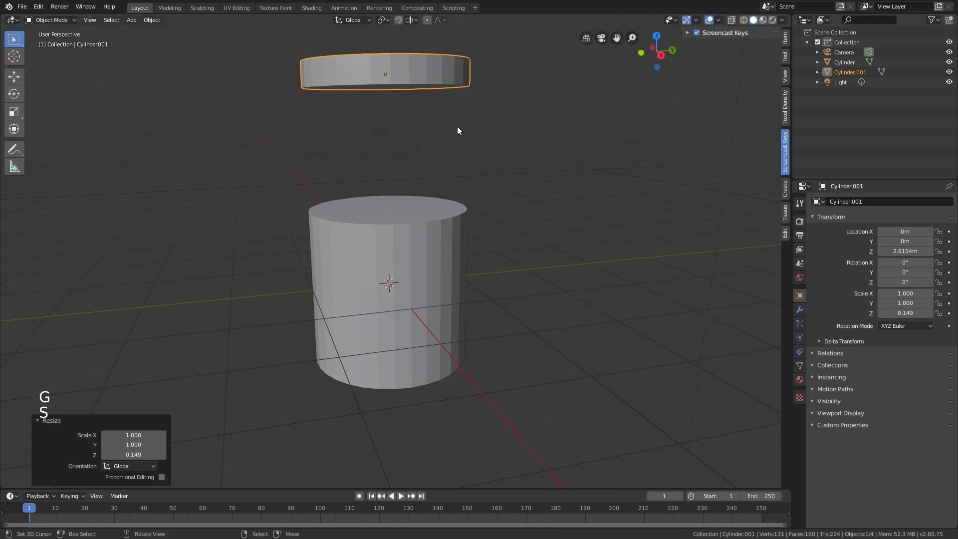
key("Tab")
key("Tab")
key("Tab")
middle_click_drag(469, 158, 455, 208, "shift")
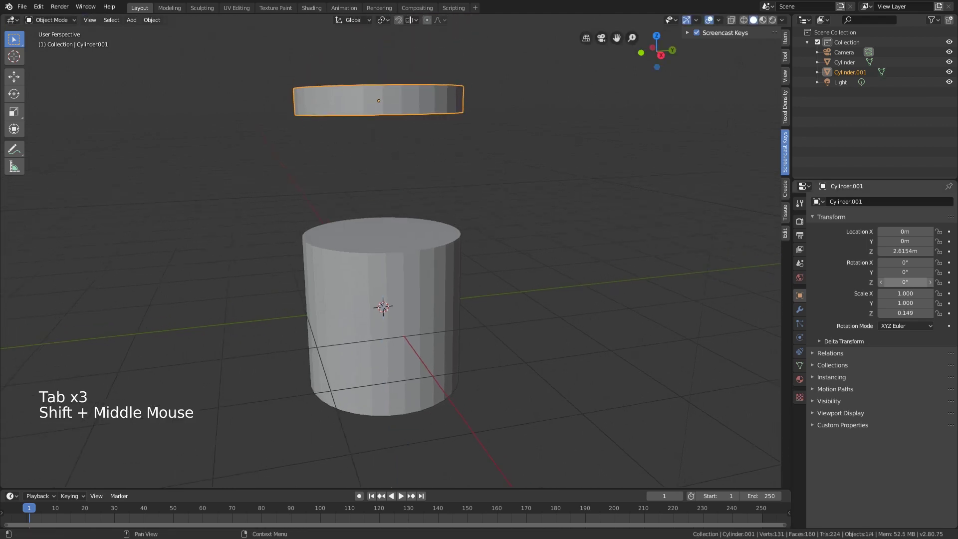
Step: Hide the lower cylinder and the flat disc above it
right_click(414, 314)
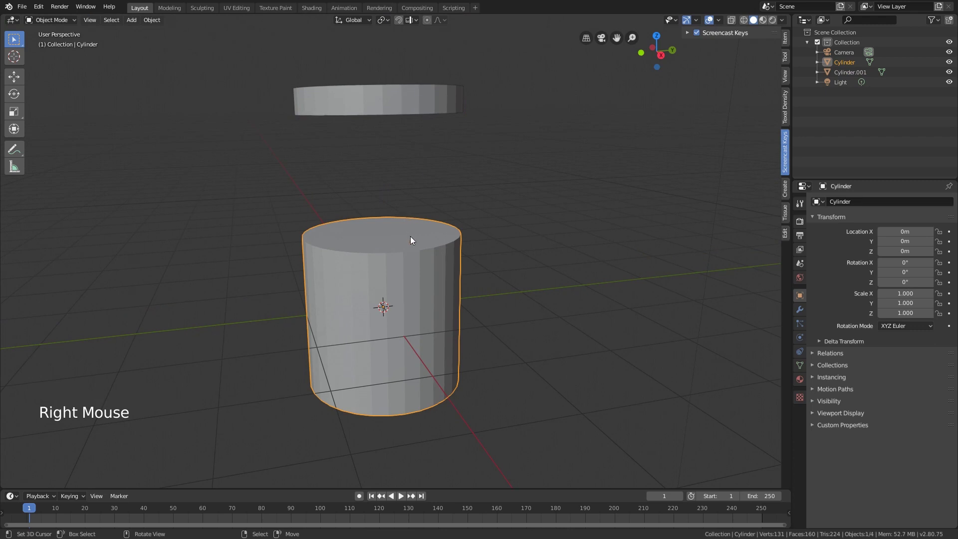
right_click(401, 275)
key("h")
right_click(398, 100)
key("h")
Step: Add a mesh circle at the origin and rotate all its vertices 90° about the X axis in Edit Mode
key("shift+a")
mouse_move(413, 237)
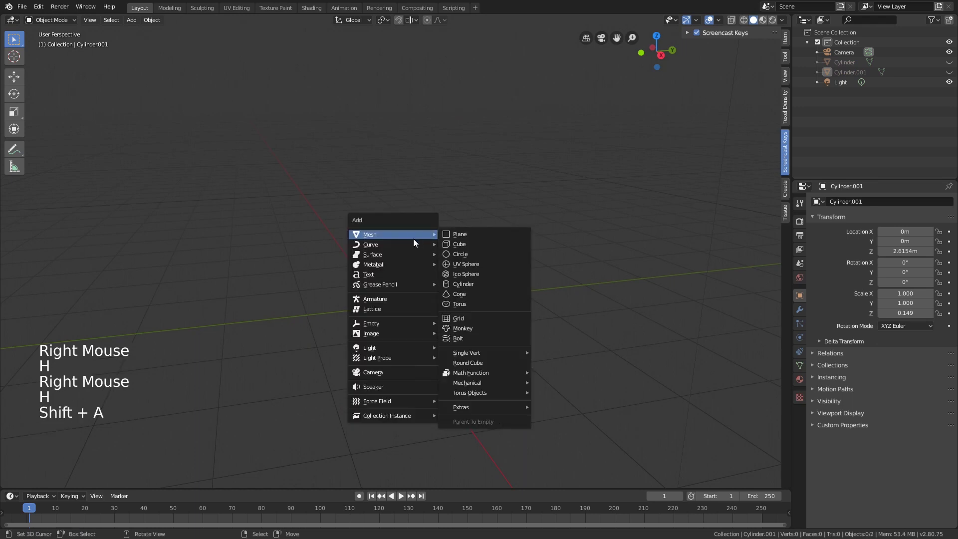
left_click(475, 256)
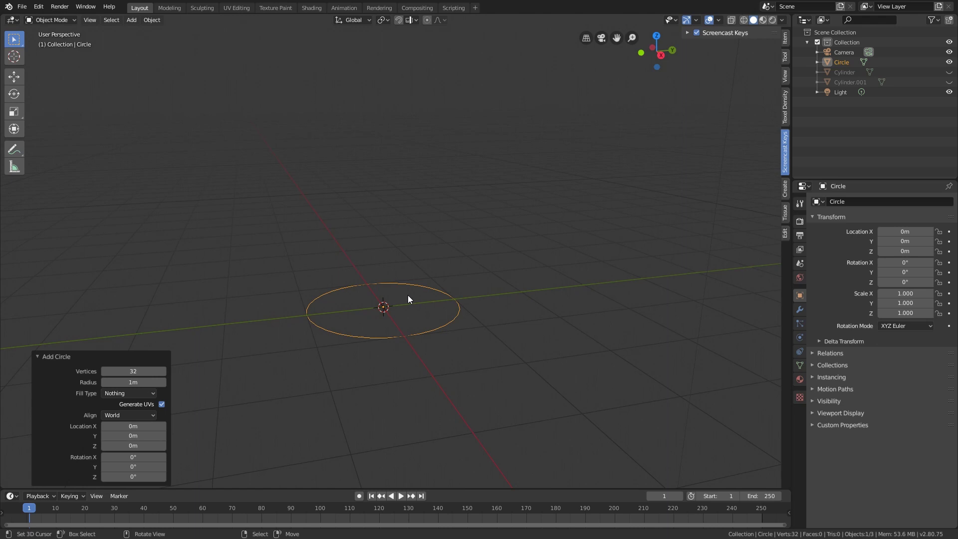
key("Tab")
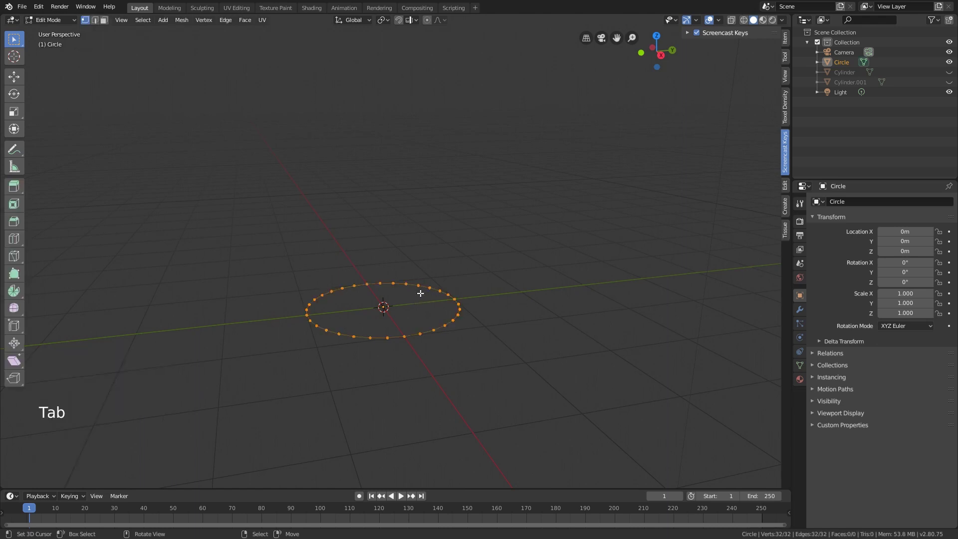
type("r")
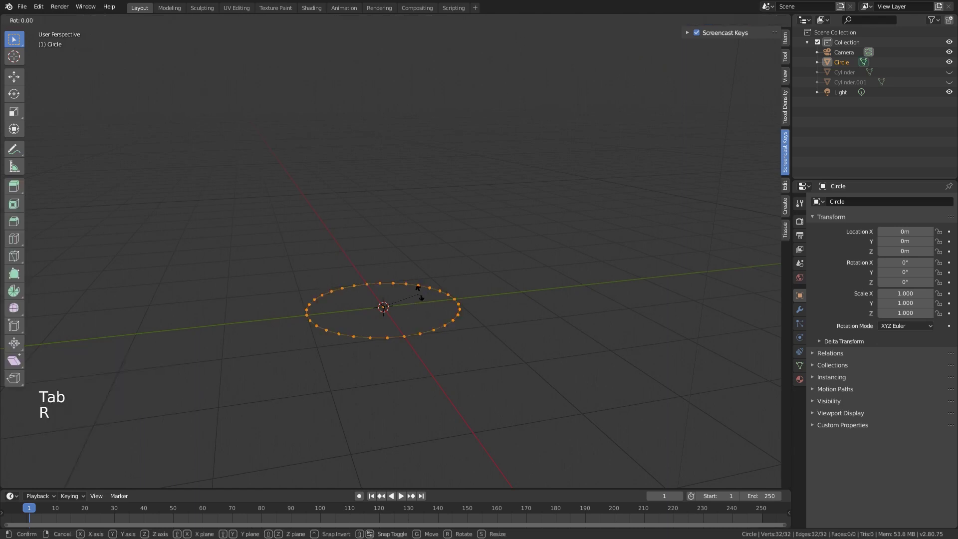
type("90")
key("Return")
Step: Offset the circle's vertices from the origin along positive X, scale them to about 0.423, and return to Object Mode
middle_click_drag(421, 293, 561, 347)
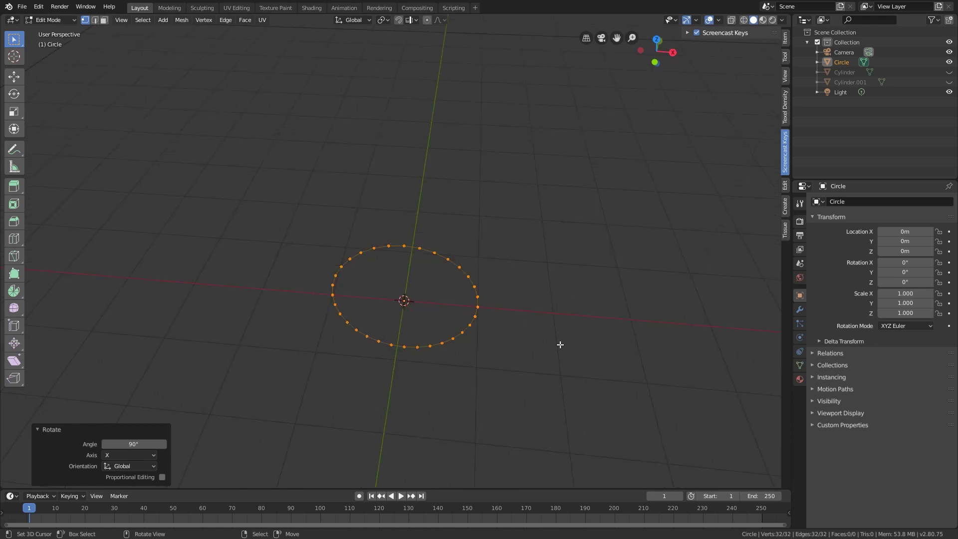
key("g")
key("x")
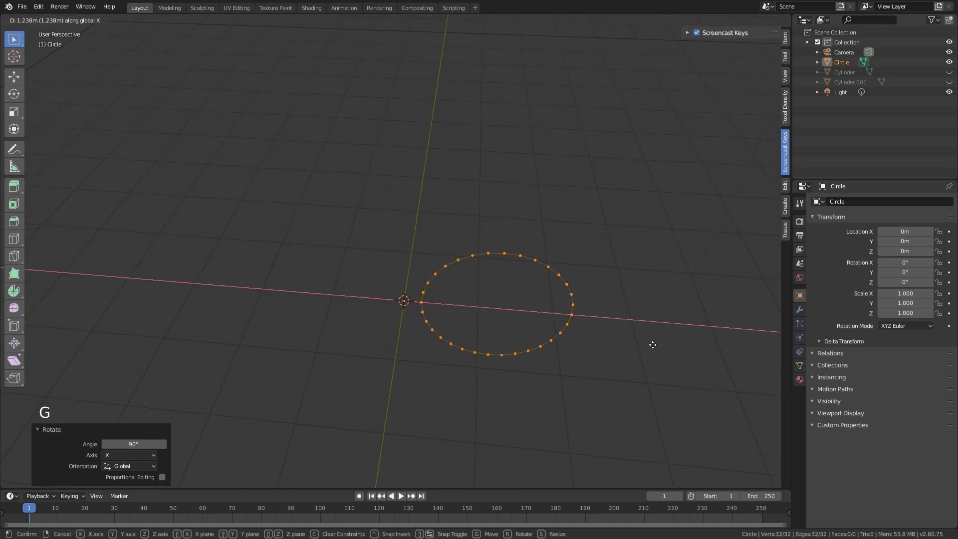
left_click(669, 349)
key("s")
left_click(577, 321)
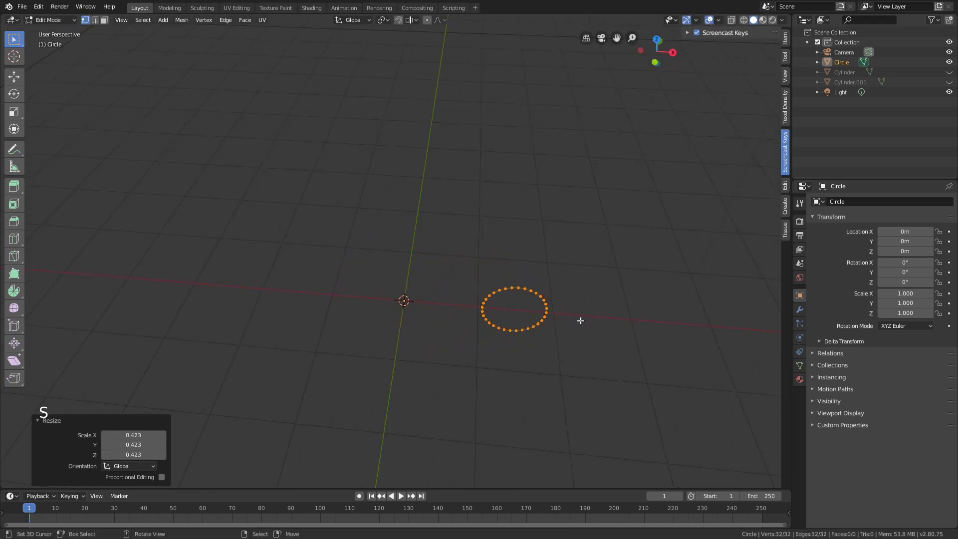
key("Tab")
Step: Select the circle and add a Screw modifier to it
right_click(416, 303)
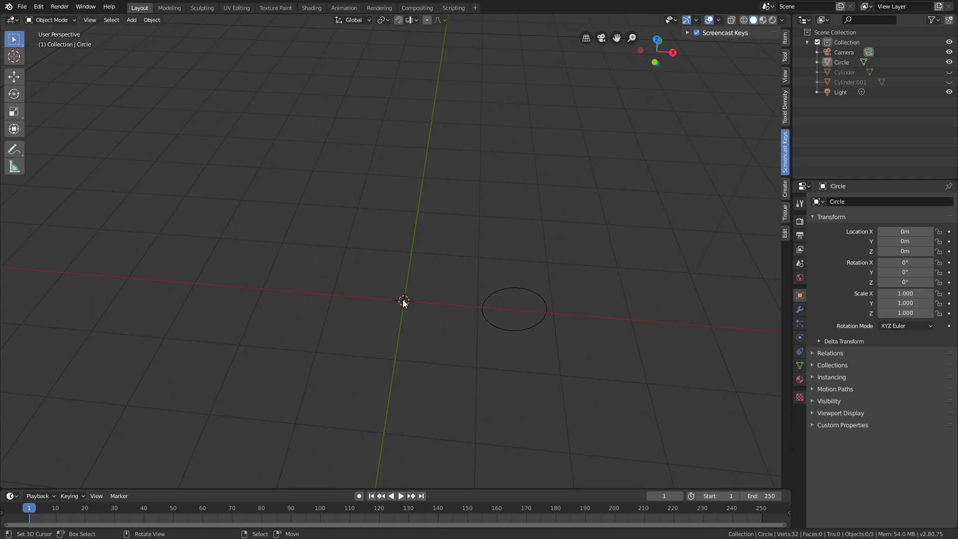
right_click(494, 299)
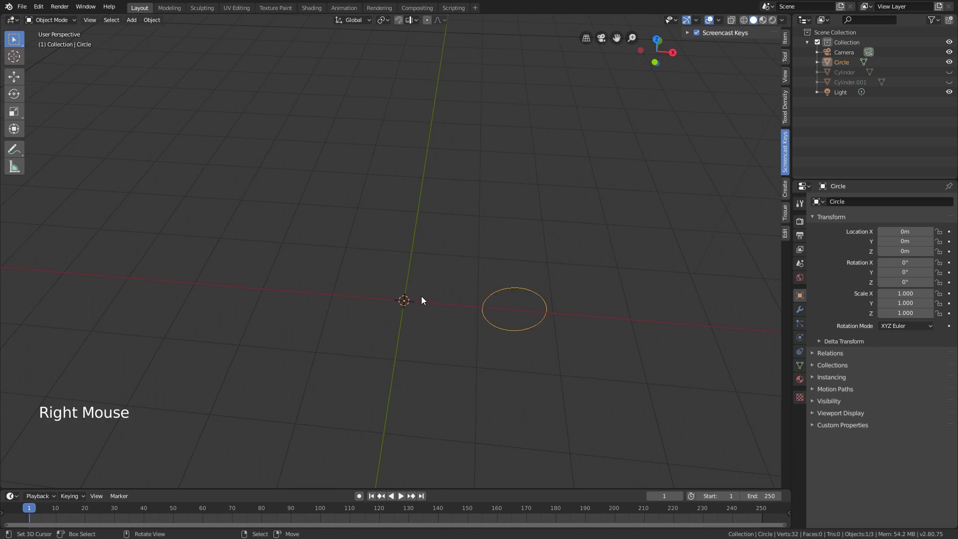
left_click(800, 310)
left_click(877, 202)
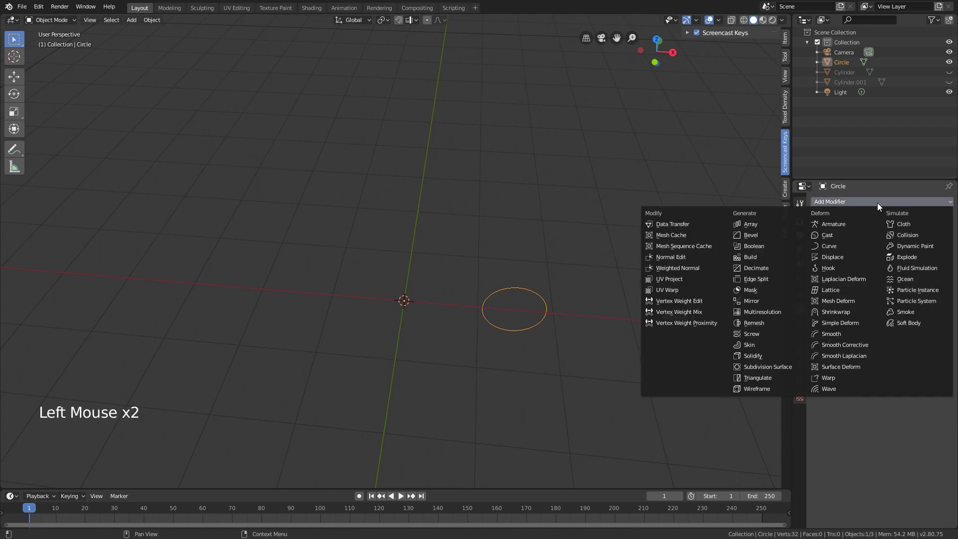
left_click(753, 333)
key("Tab")
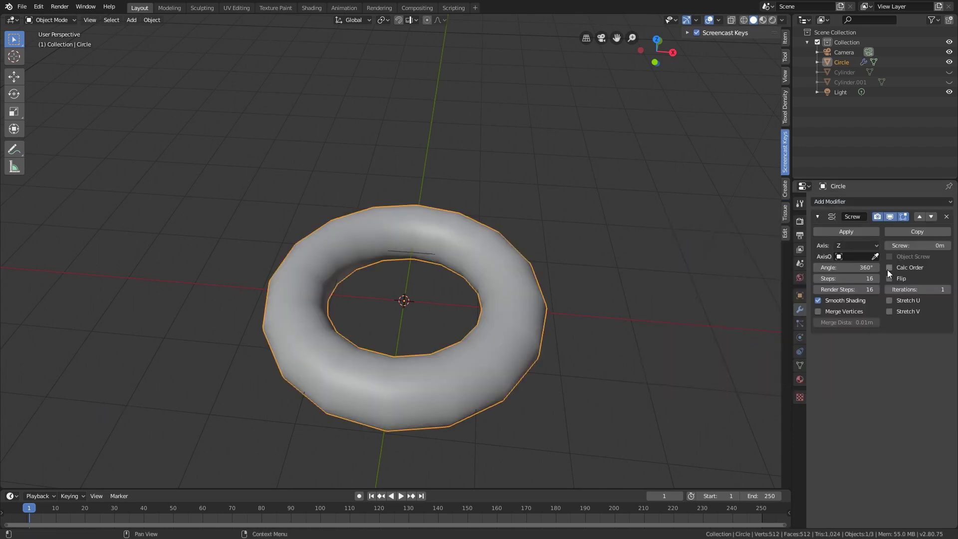
Step: Set the Screw modifier's screw value to 0.8 m and its iterations to 5 to form a coil
mouse_move(914, 245)
left_mouse_down()
mouse_move(930, 245)
mouse_move(910, 246)
left_mouse_up()
middle_click_drag(719, 289, 555, 255)
scroll(555, 256, "down", 1)
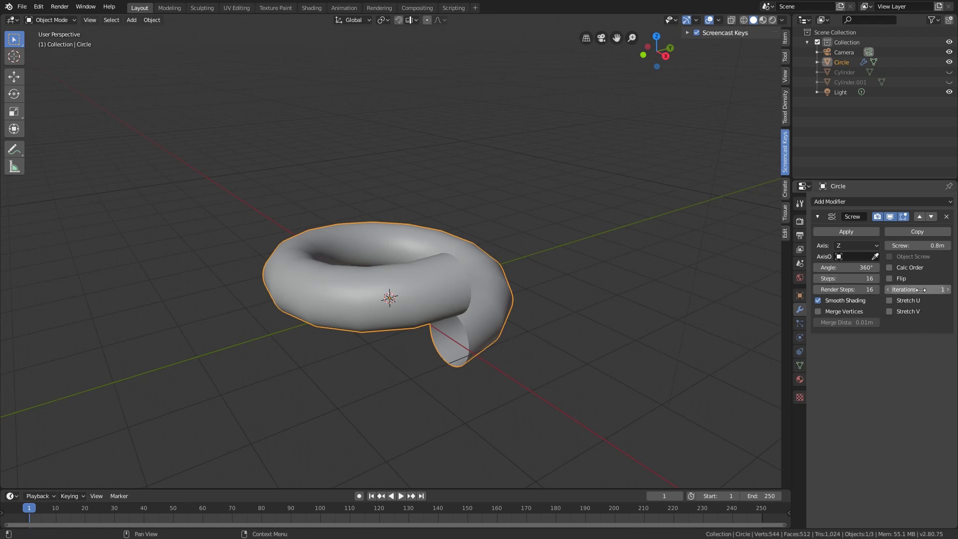
left_click(948, 290)
left_click(948, 289)
left_click(948, 290)
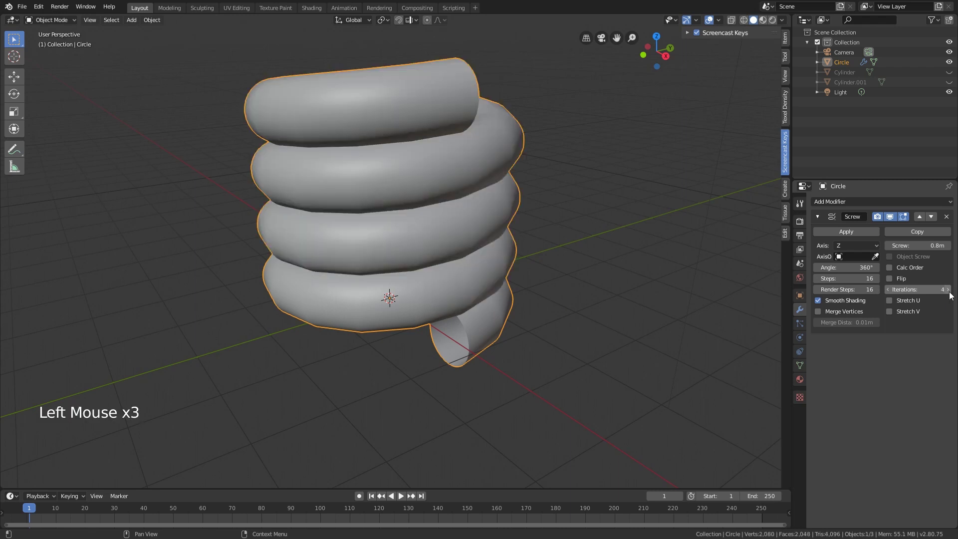
left_click(948, 289)
Step: Try scaling the coil's profile circle in Edit Mode to vary the spring's thickness
scroll(724, 307, "down", 2)
middle_click_drag(724, 307, 547, 313, "shift")
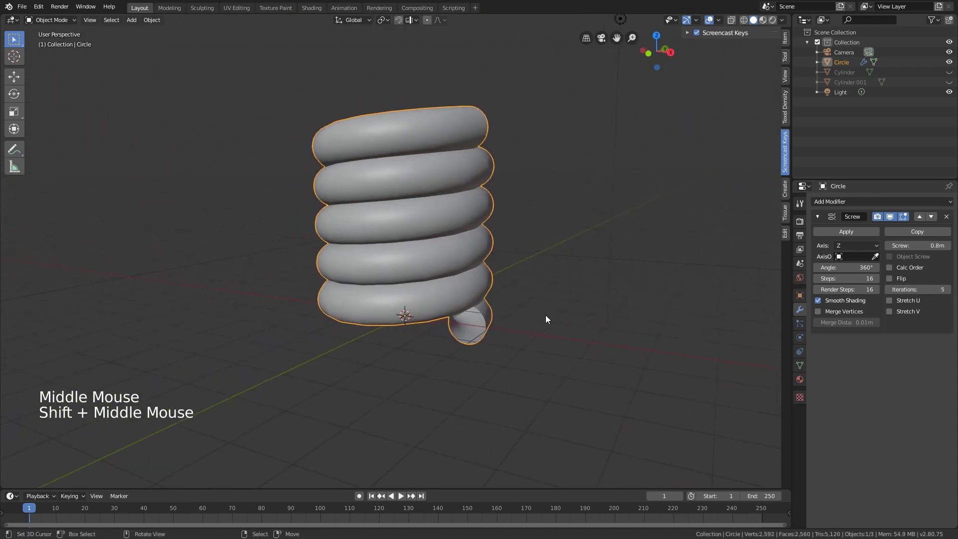
key("Tab")
key("s")
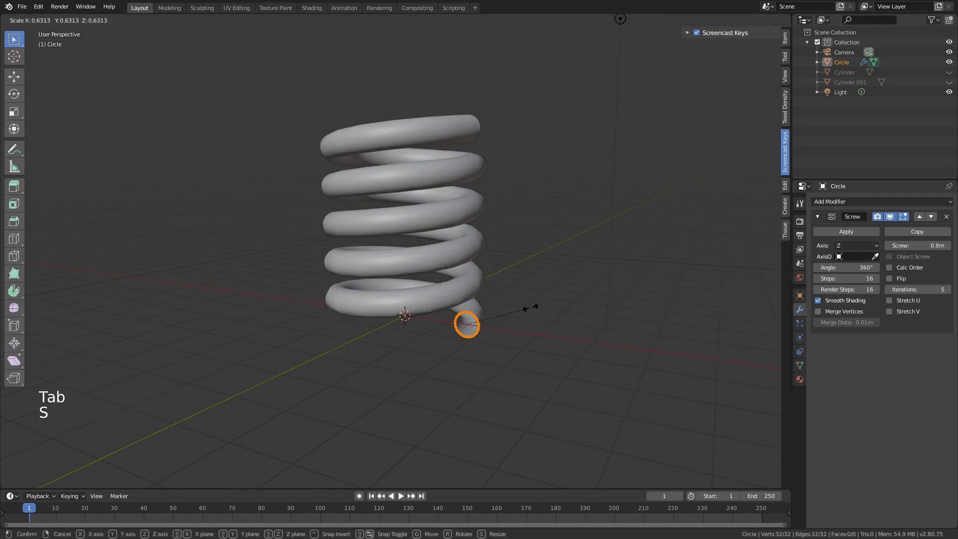
left_click(548, 303)
key("Tab")
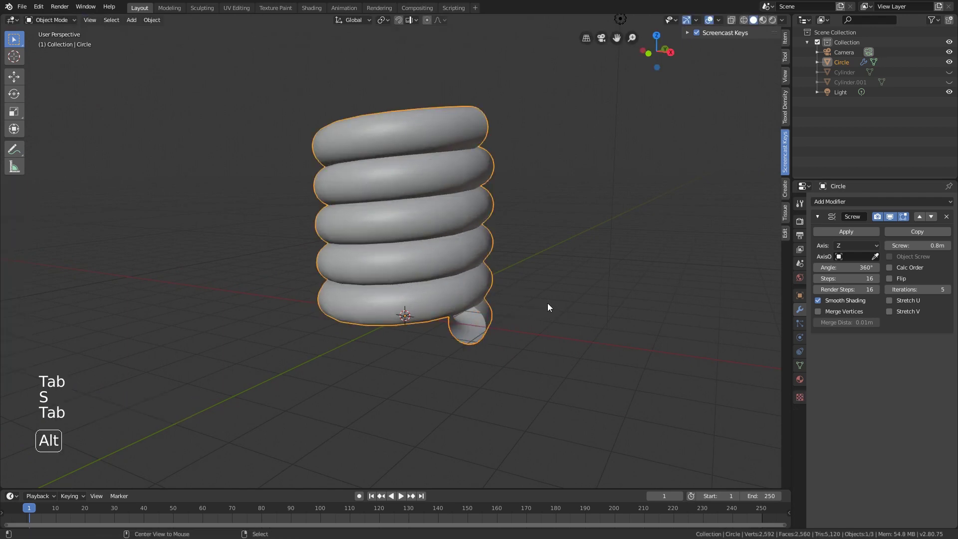
Step: Unhide the two cylinders and scale the spring object down to about 0.401
key("alt+h")
right_click(630, 174)
key("s")
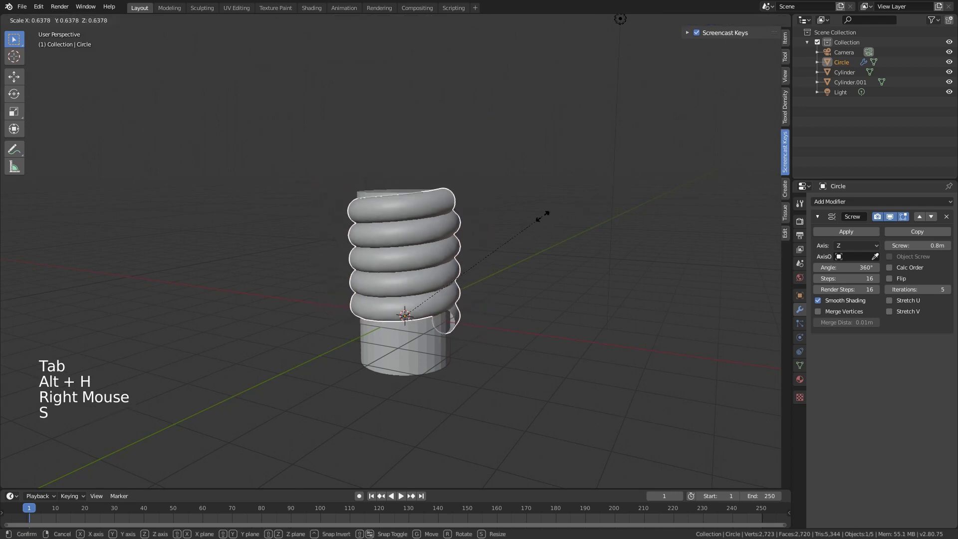
left_click(492, 255)
Step: Move the spring vertically along Z so it sits between the base cylinder's top and the disc
key("g")
key("z")
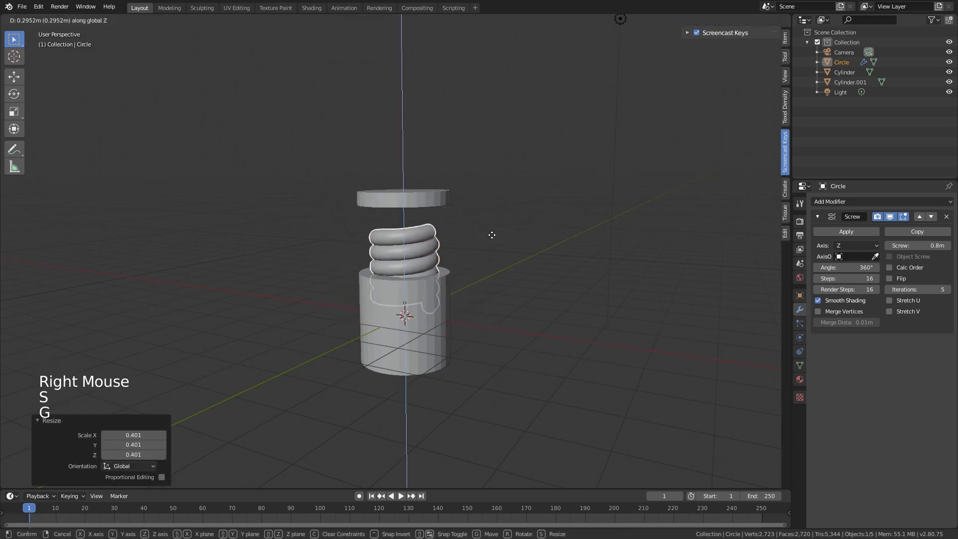
left_click(495, 232)
scroll(479, 215, "up", 2)
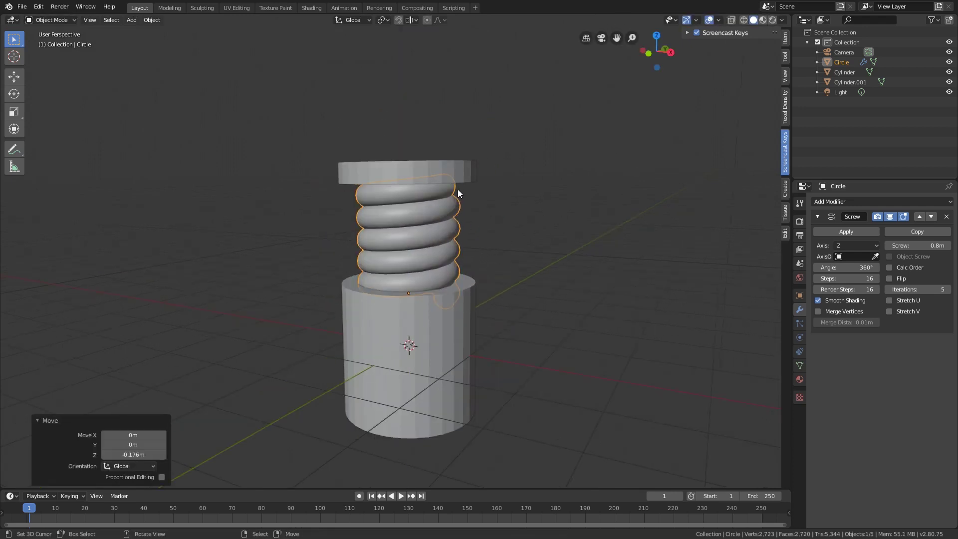
scroll(493, 235, "up", 2)
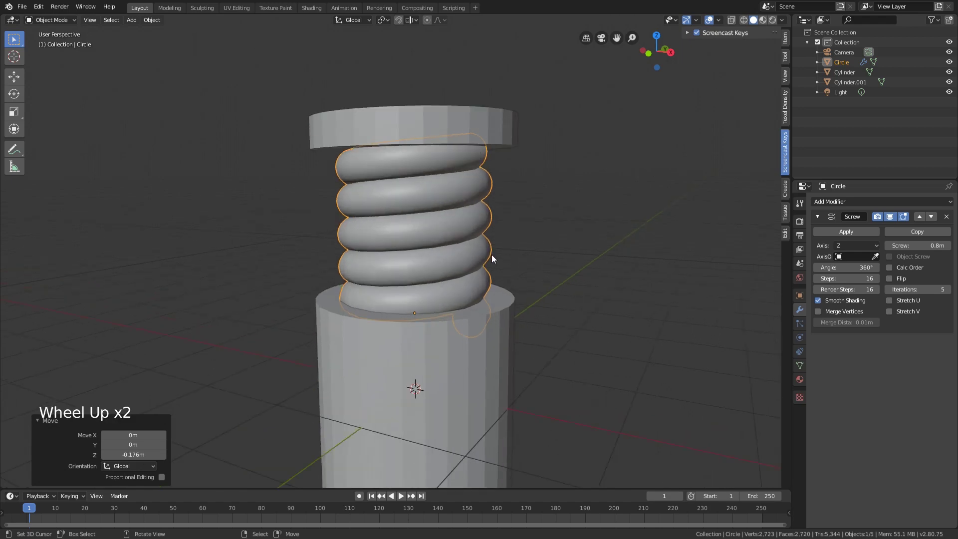
Step: Scale the coil's profile circle to 0.885 in Edit Mode and set the Screw modifier's screw value to 0.77 m
key("Tab")
key("z")
key("s")
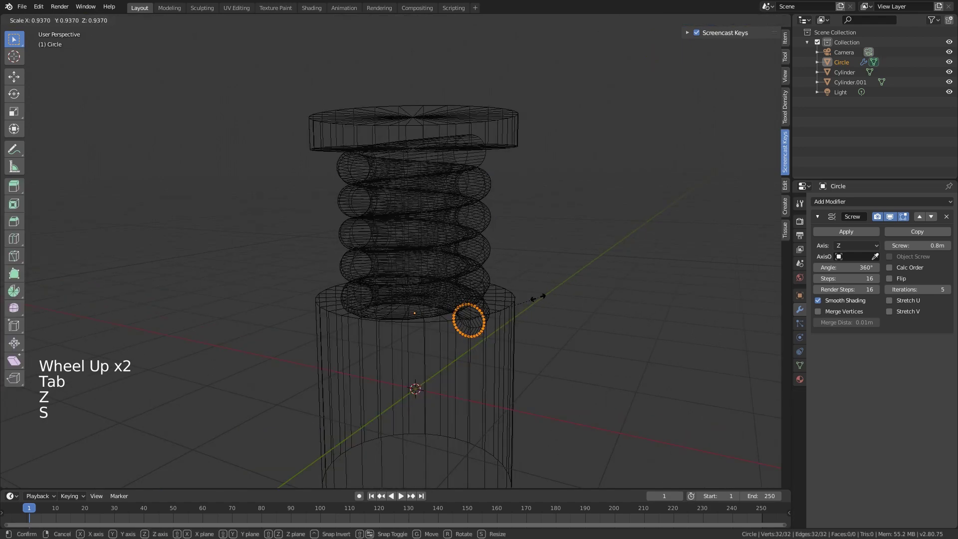
left_click(530, 299)
key("z")
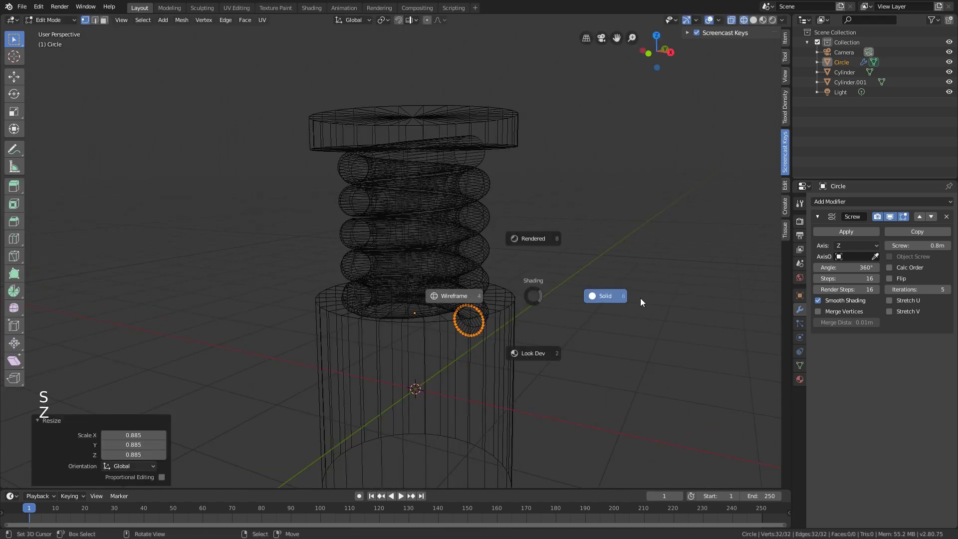
left_click(634, 299)
mouse_move(928, 246)
left_mouse_down()
mouse_move(879, 245)
mouse_move(934, 246)
mouse_move(924, 246)
left_mouse_up()
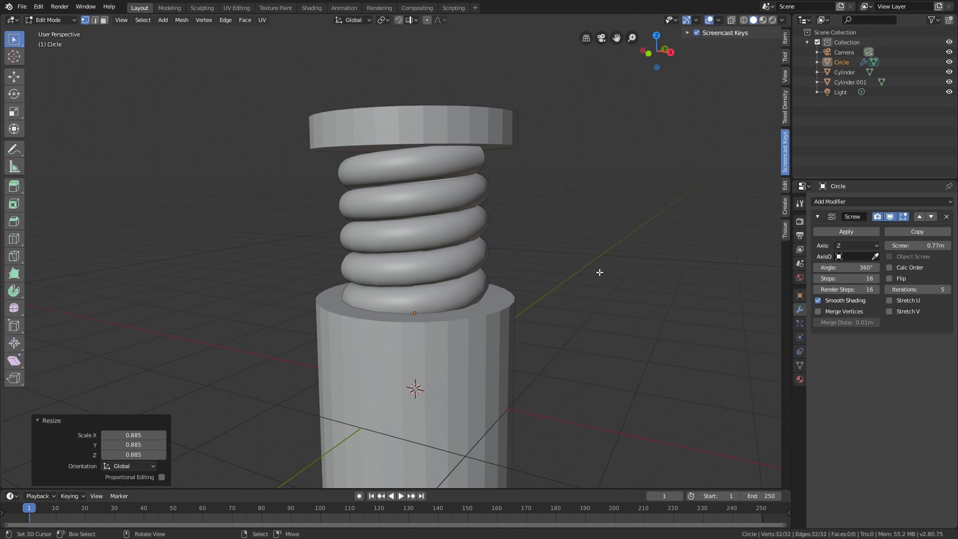
Step: Return to Object Mode, select the base cylinder and add a Subdivision Surface modifier to it
middle_click_drag(600, 272, 487, 338)
right_click(487, 338)
key("Tab")
right_click(487, 338)
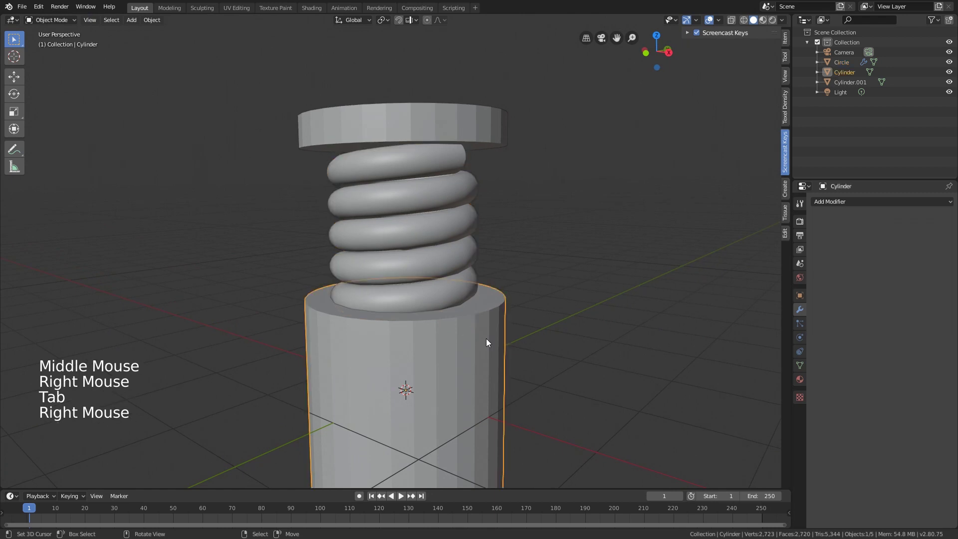
left_click(882, 202)
left_click(795, 364)
Step: Bevel the base cylinder's top edge loop in Edit Mode with a width of about 0.035 m and 3 segments
key("Tab")
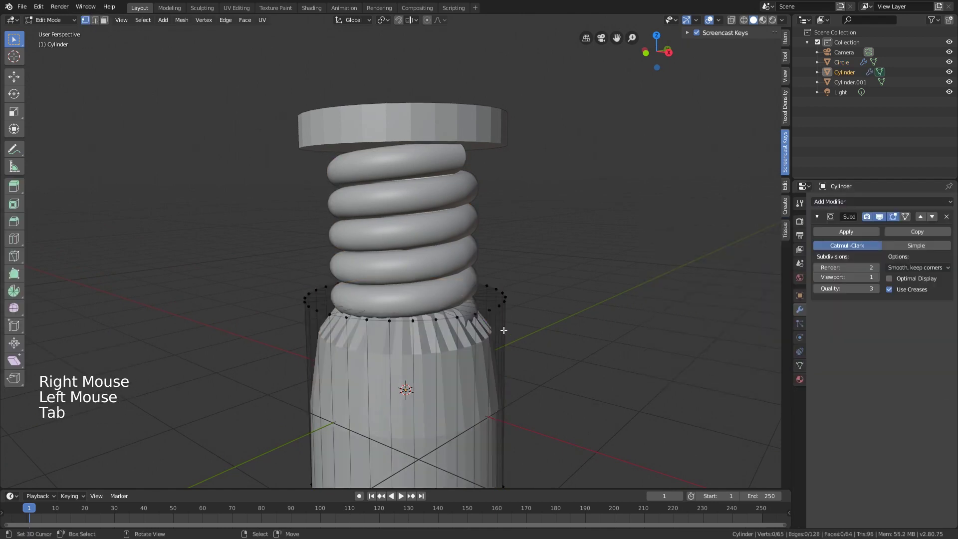
right_click(455, 319, "alt")
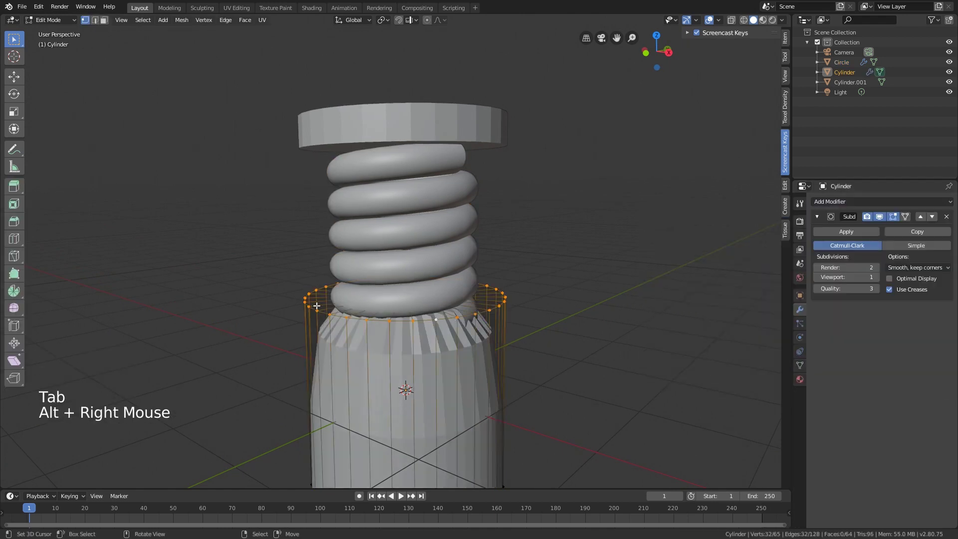
right_click(377, 321, "alt")
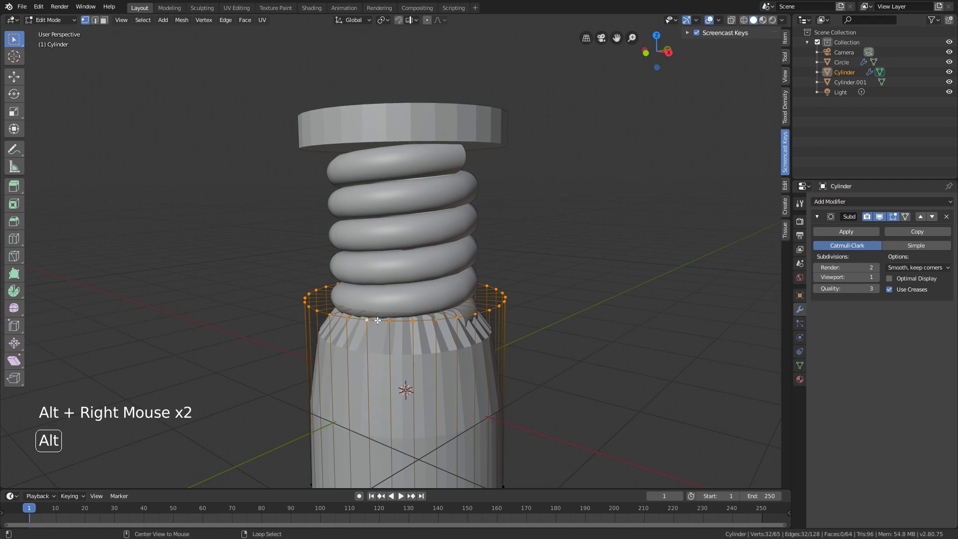
key("z")
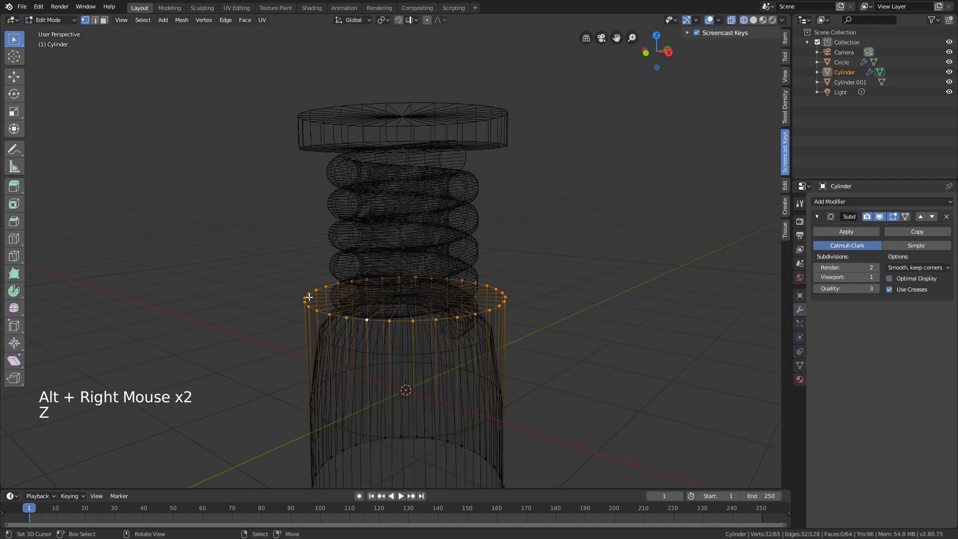
key("z")
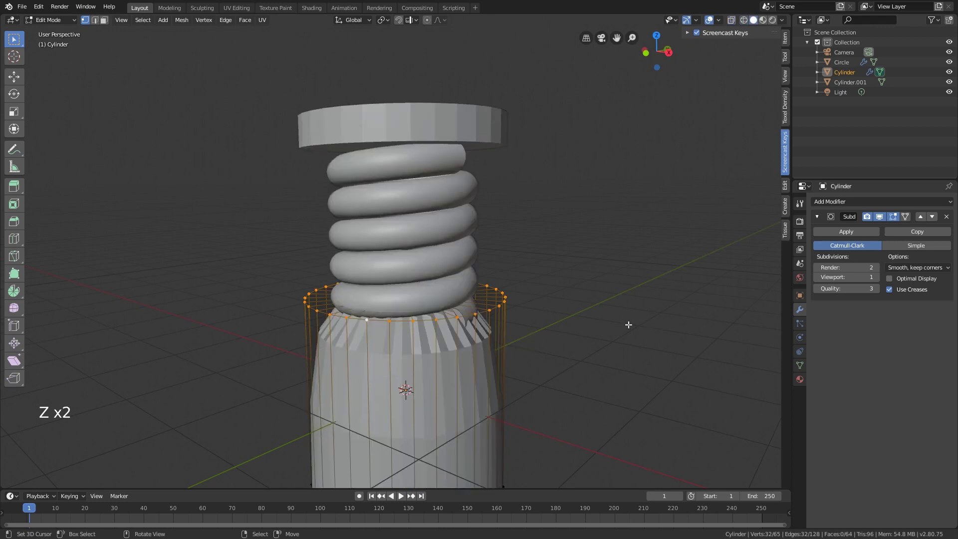
key("ctrl+b")
scroll(601, 317, "up", 1)
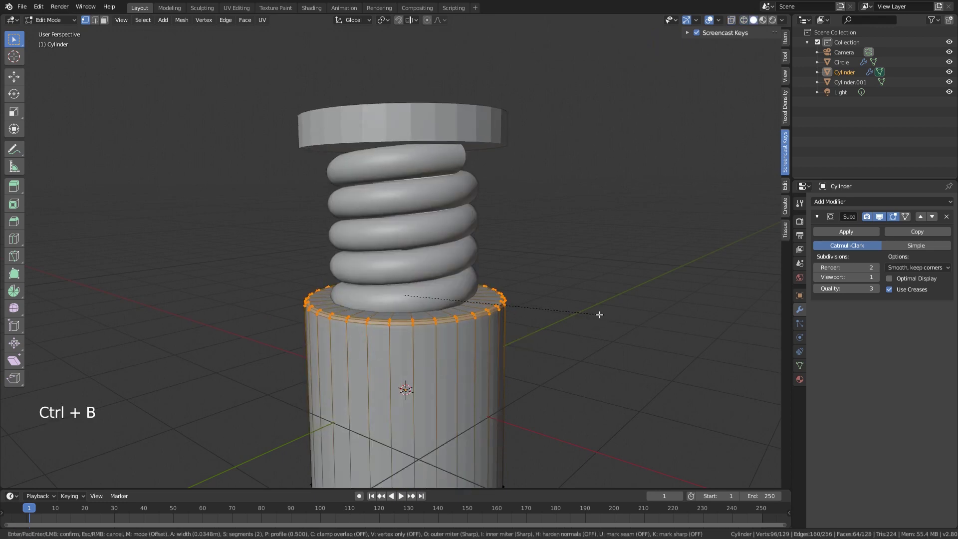
scroll(600, 315, "up", 1)
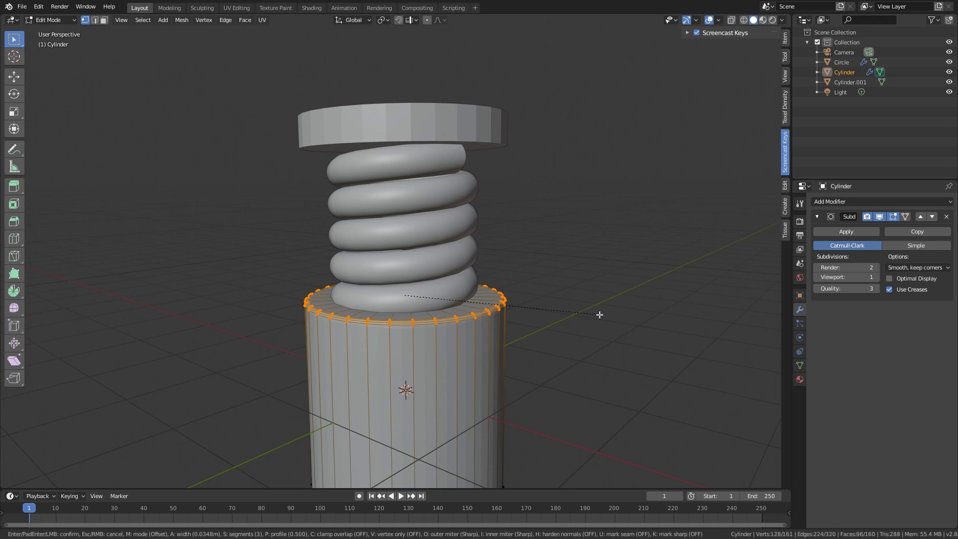
right_click(600, 315)
Step: Return to Object Mode and shade the base cylinder smooth
key("Tab")
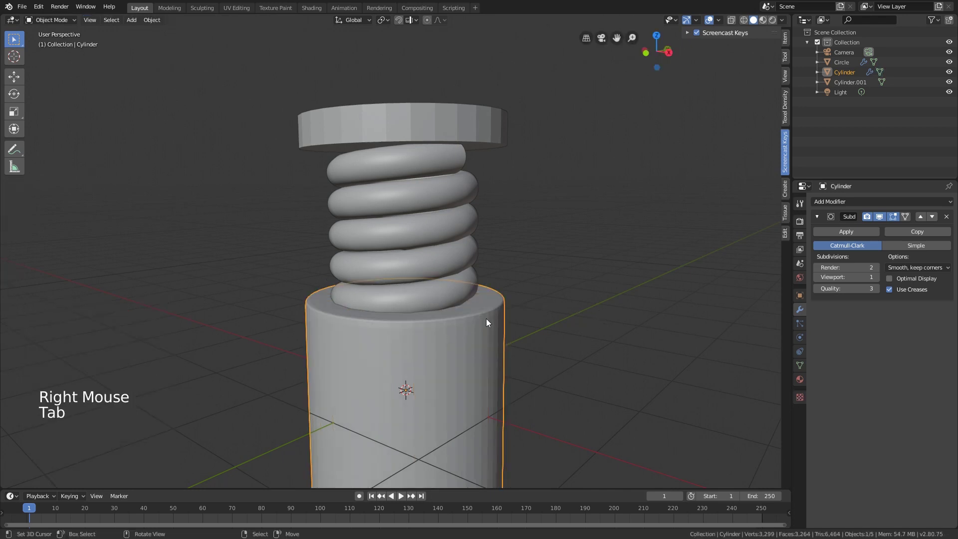
key("w")
left_click(503, 323)
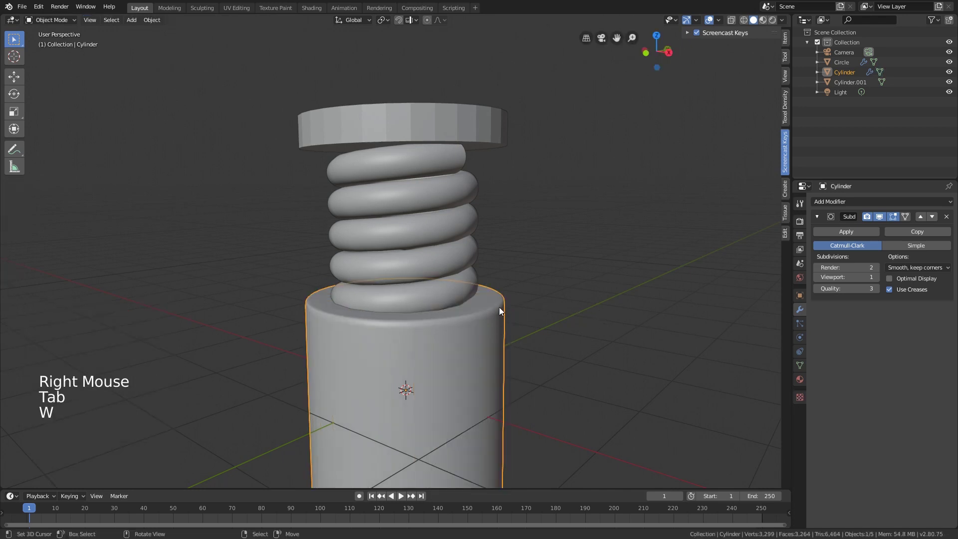
Step: Select the disc above the spring and add a Bevel modifier followed by a Subdivision Surface modifier
right_click(443, 120)
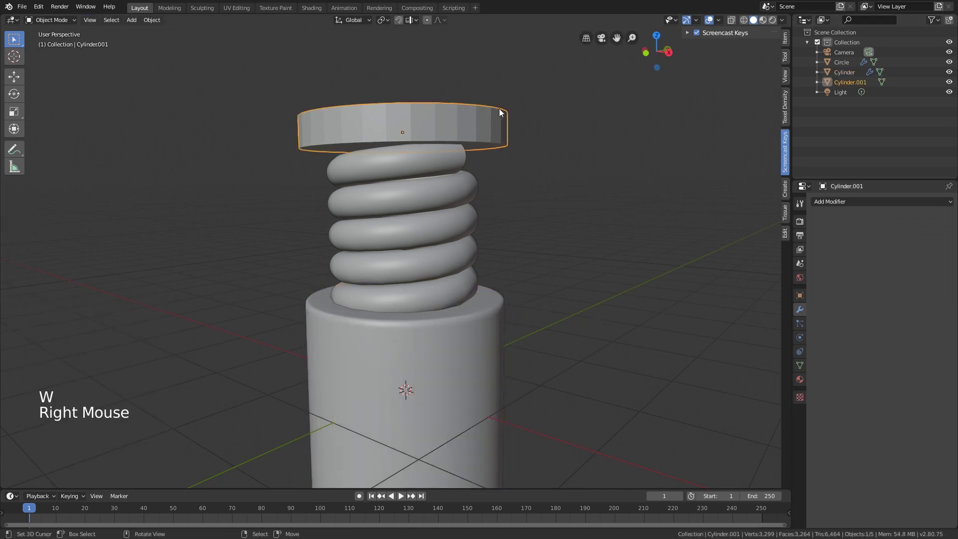
left_click(890, 201)
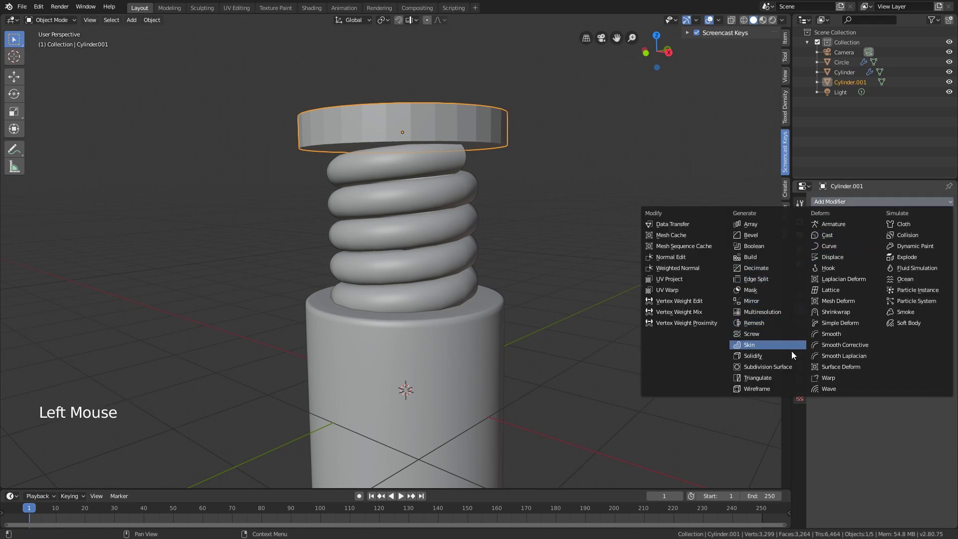
left_click(774, 234)
left_click(845, 203)
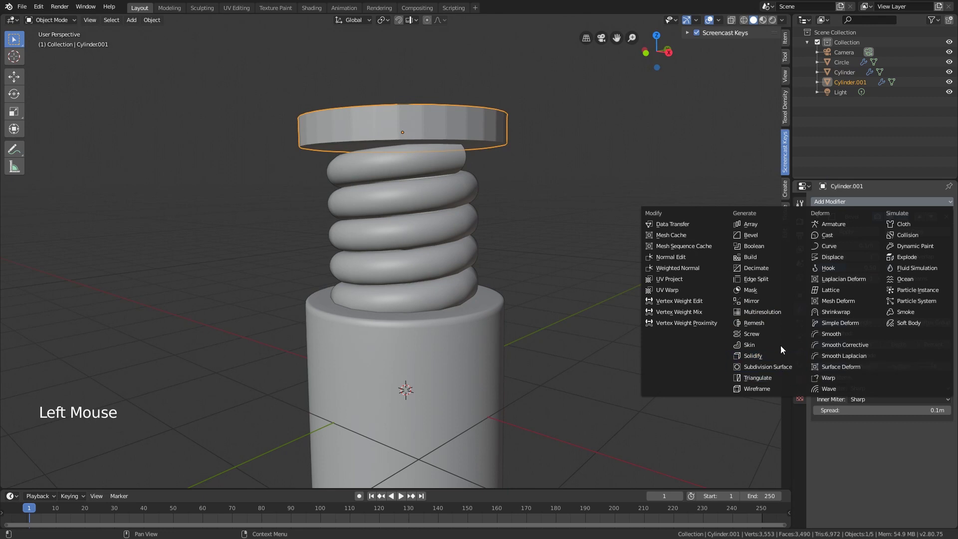
left_click(784, 367)
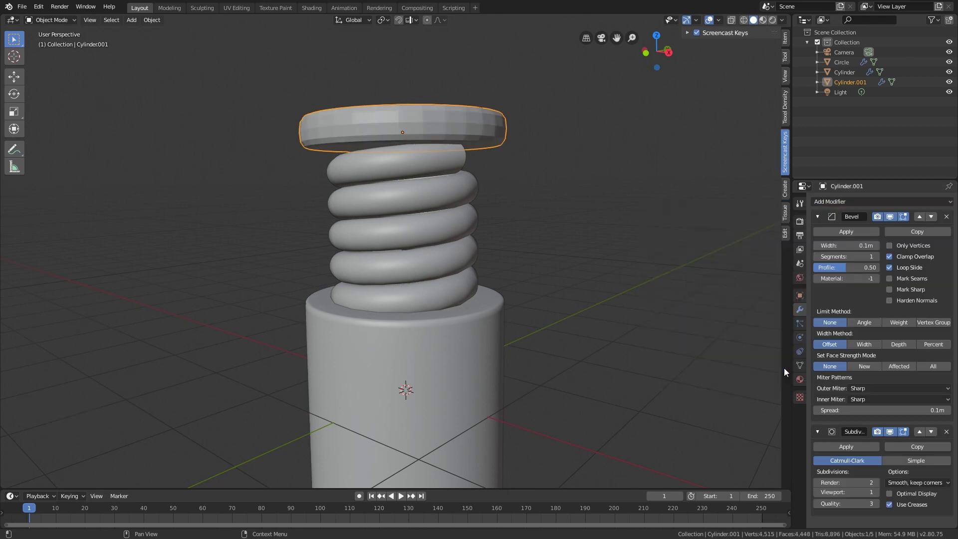
Step: Set the disc's Bevel modifier to the Angle limit method with 3 segments
left_click(874, 324)
middle_click_drag(614, 175, 630, 238, "shift")
scroll(594, 223, "up", 2)
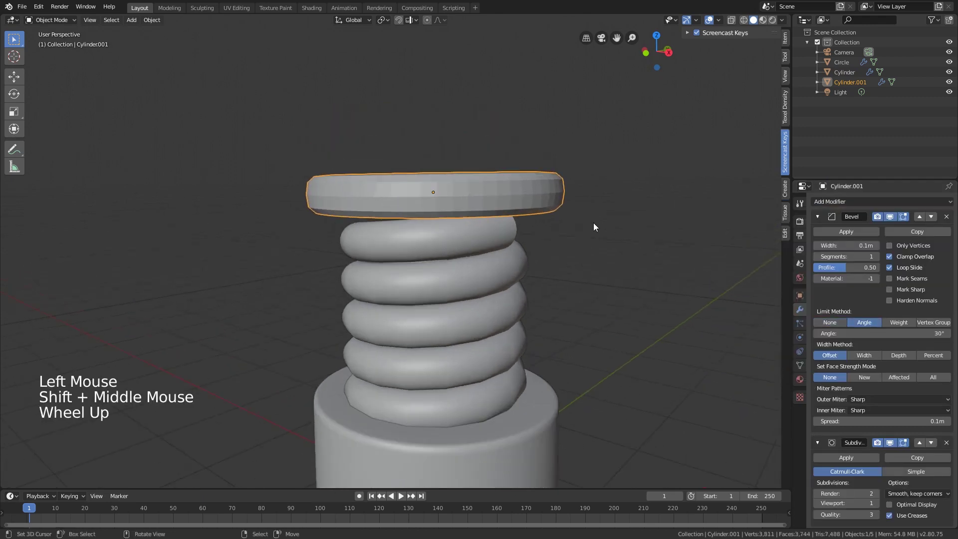
left_click(878, 255)
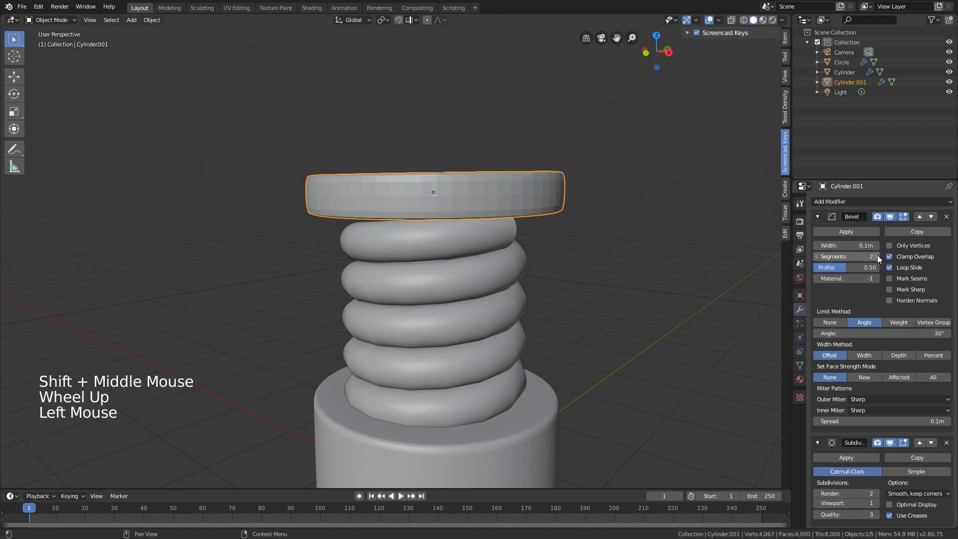
left_click(877, 256)
Step: Shade the disc smooth and reduce its Bevel modifier's width to 0.086 m
middle_click_drag(710, 230, 694, 239)
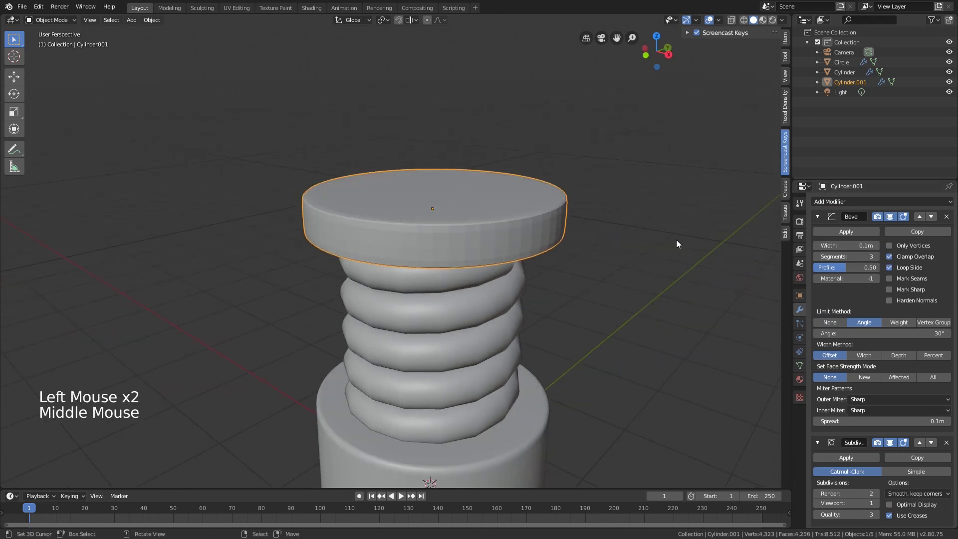
key("w")
left_click_drag(848, 246, 844, 246, "shift")
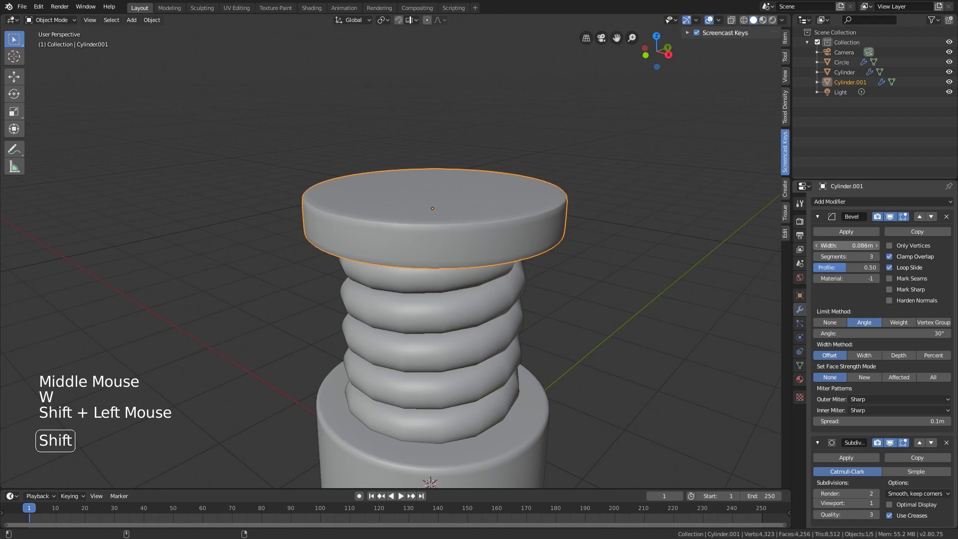
Step: Lower the disc along Z by about 0.21 m, plus another 0.04 m, so it rests on the spring
scroll(669, 217, "down", 3)
middle_click_drag(669, 216, 474, 213)
right_click(449, 209)
key("g")
left_click(478, 215)
scroll(507, 232, "up", 1)
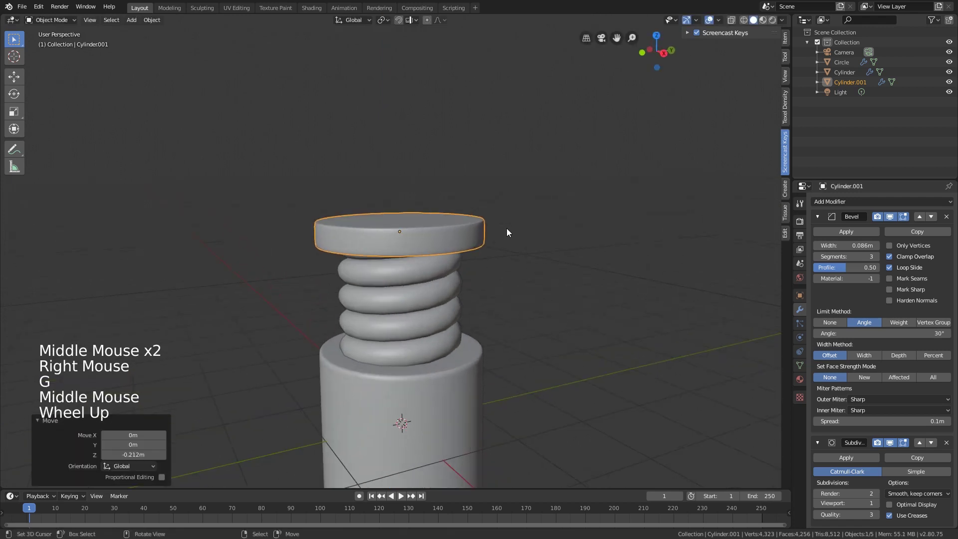
key("g")
left_click(508, 236)
middle_click_drag(524, 208, 552, 251)
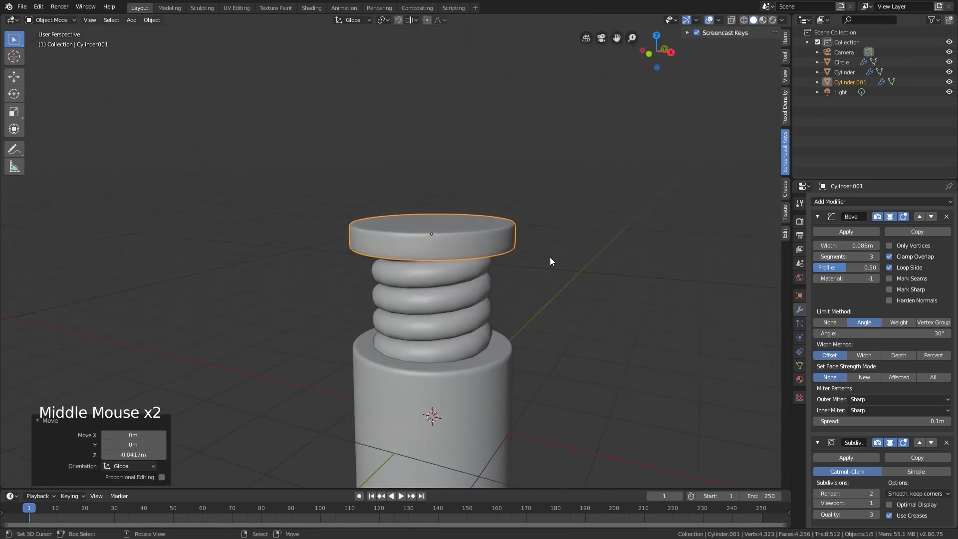
Step: Select the spring and scale it down to 0.910
right_click(467, 298)
key("s")
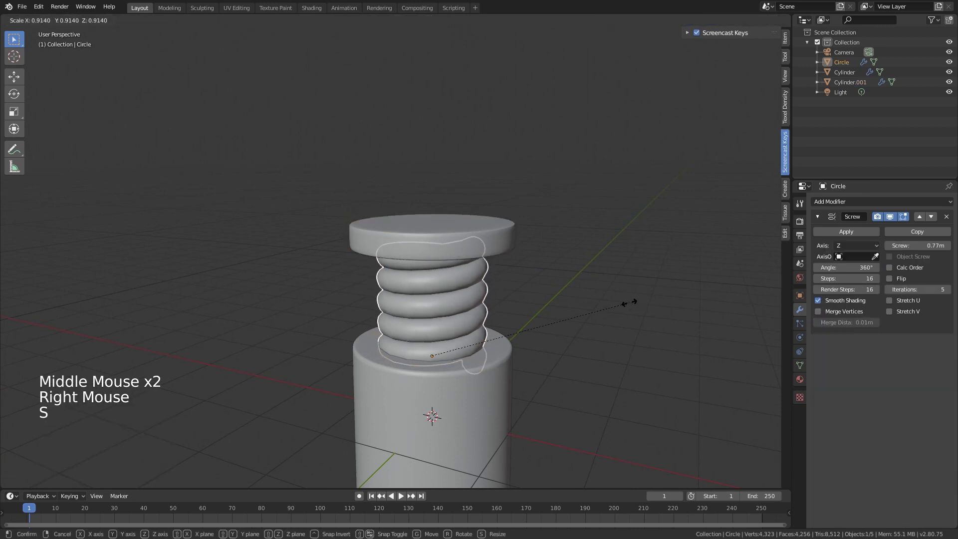
left_click(629, 302)
Step: Lower the disc along Z so it sits on the upper end of the reduced spring
middle_click_drag(629, 302, 574, 273)
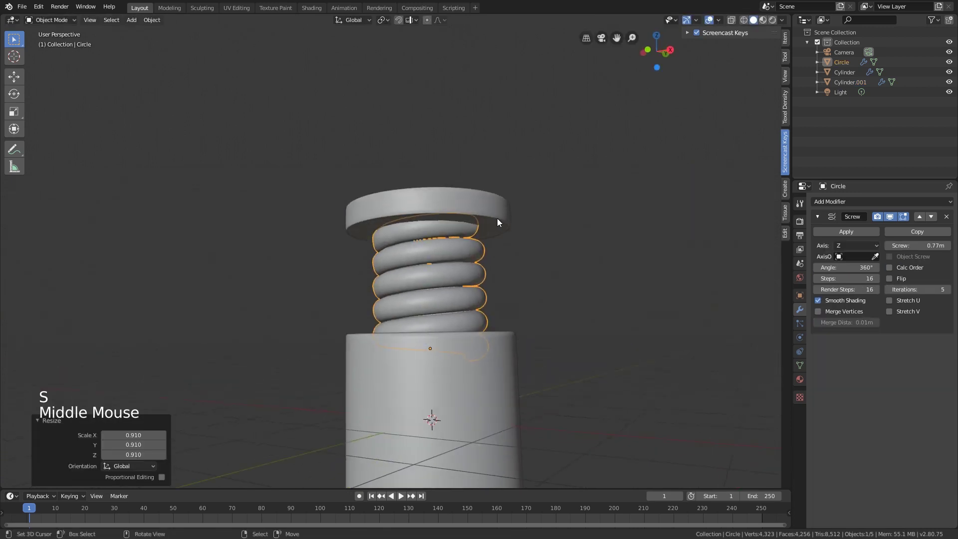
right_click(498, 218)
key("g")
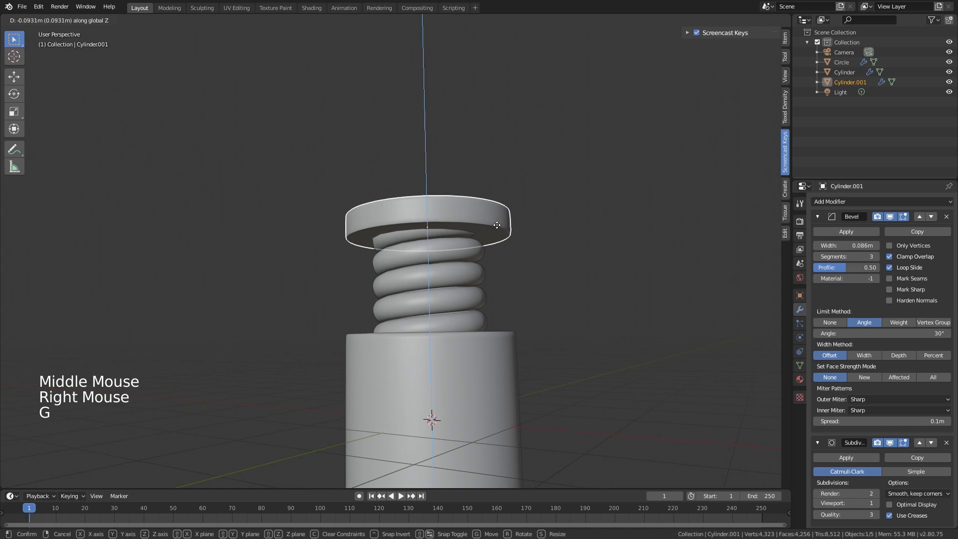
left_click(497, 225)
middle_click_drag(498, 225, 544, 275)
key("g")
left_click(474, 235)
Step: Select the spring and insert a keyframe on the Screw modifier's screw value at frame 1
right_click(544, 276)
right_click(544, 275)
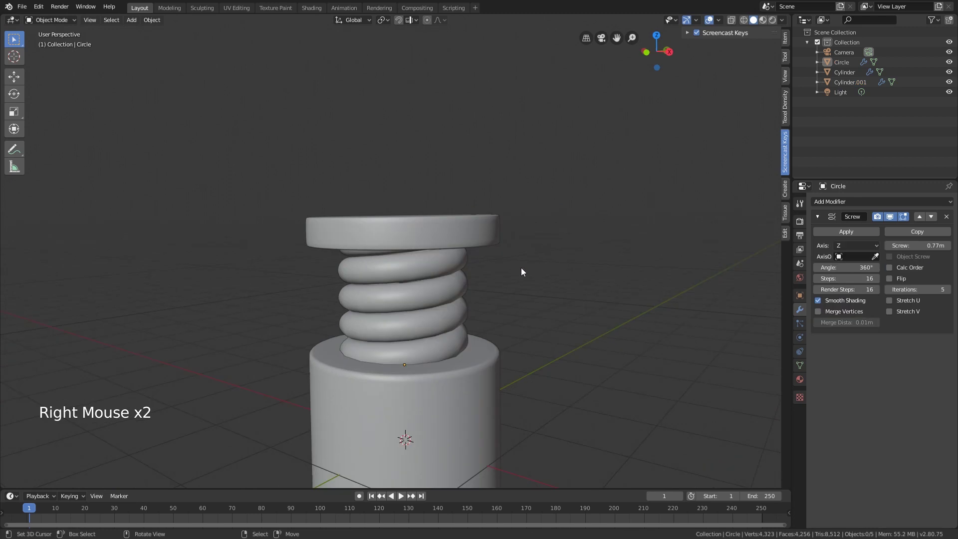
right_click(395, 272)
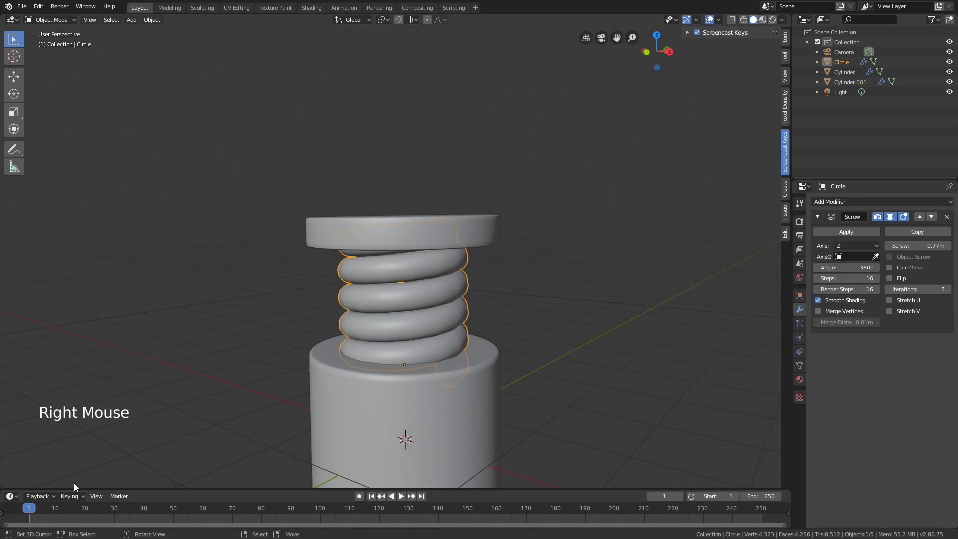
right_click(915, 247)
left_click(890, 249)
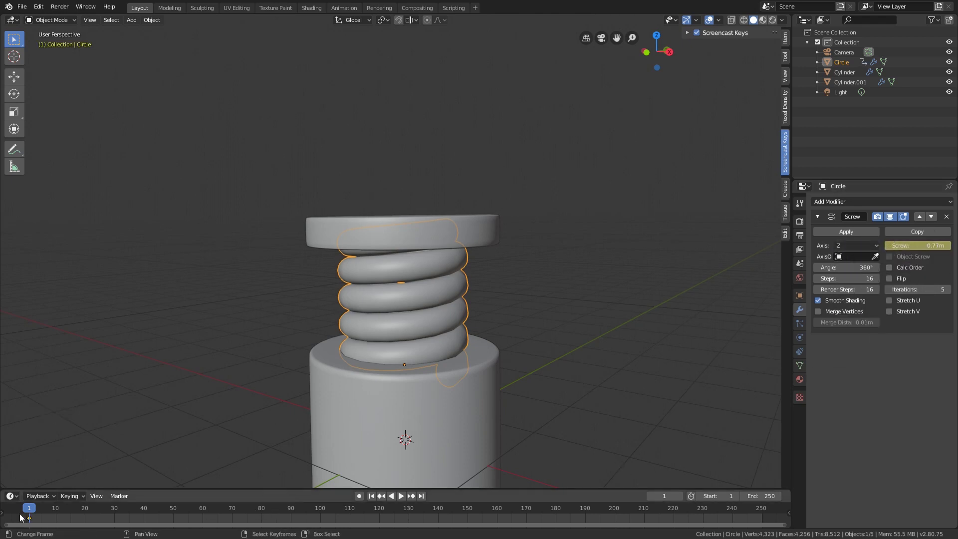
Step: At frame 11, set the Screw modifier's screw value to 1.47 m and insert a keyframe on it
left_click_drag(30, 511, 57, 516)
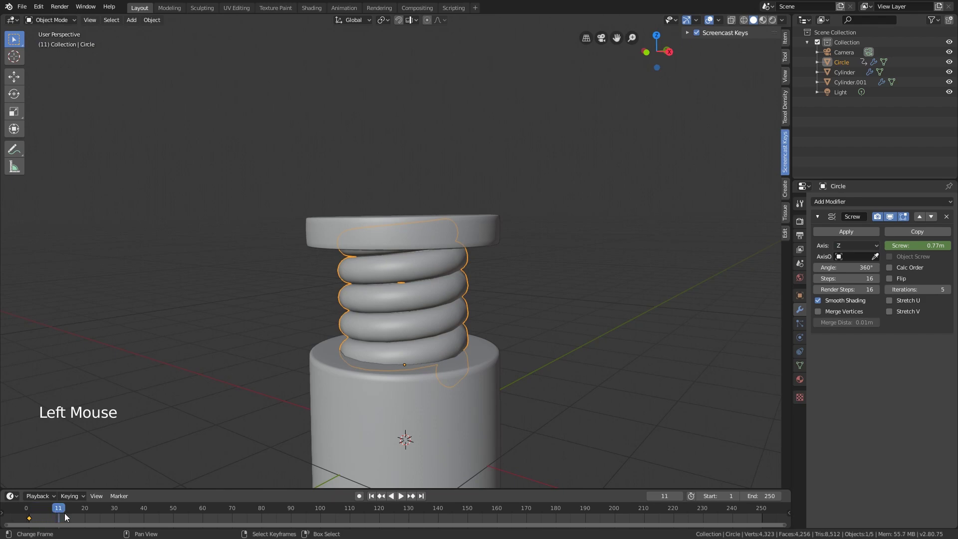
mouse_move(927, 246)
left_mouse_down()
mouse_move(954, 245)
mouse_move(942, 246)
left_mouse_up()
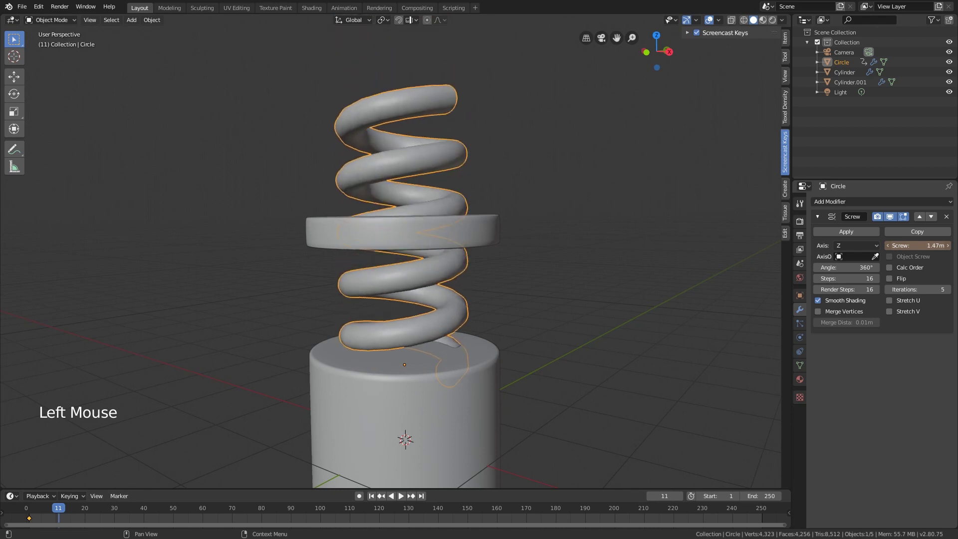
right_click(929, 247)
left_click(924, 247)
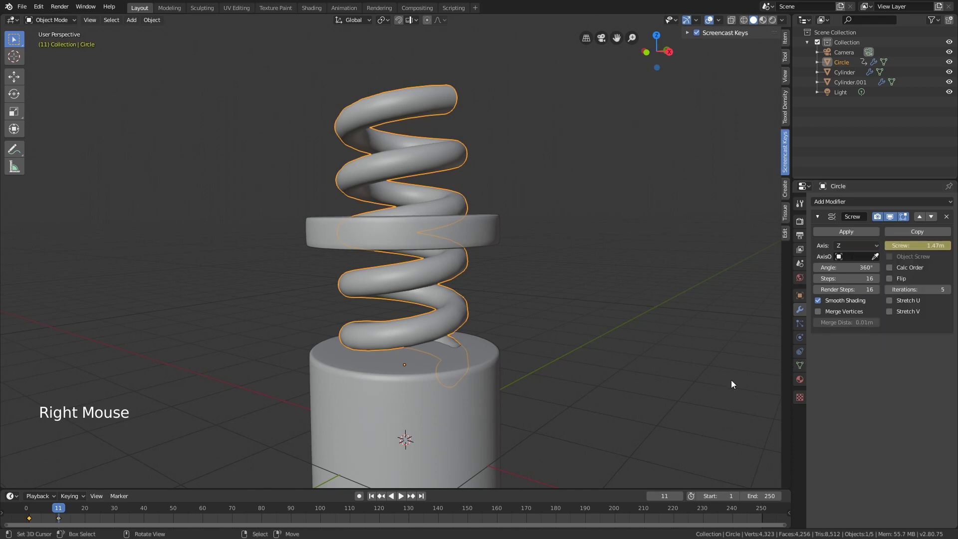
Step: Preview the spring's animation, select the disc and insert a keyframe for it at frame 1
left_click_drag(58, 508, 23, 504)
key("space")
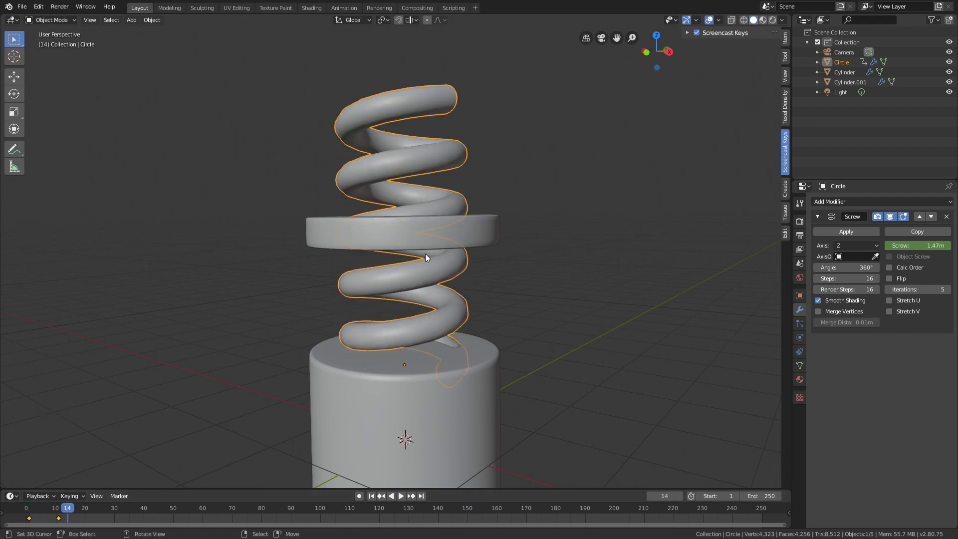
right_click(471, 237)
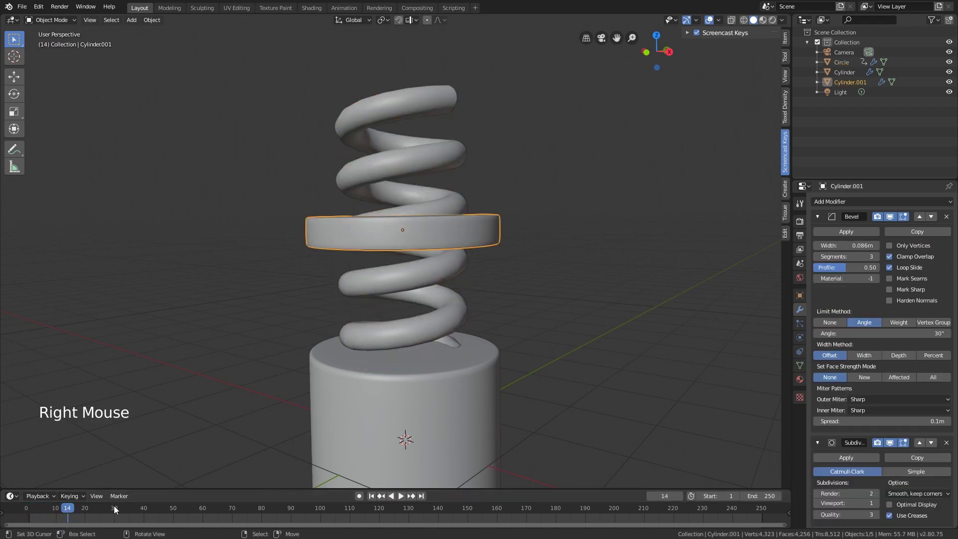
left_click_drag(43, 508, 27, 508)
left_click(27, 508)
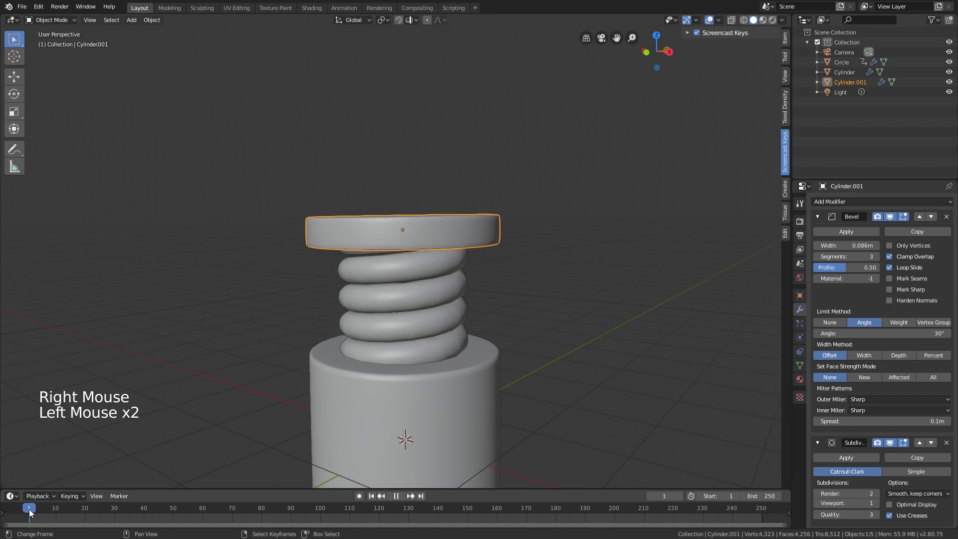
key("i")
left_click(472, 229)
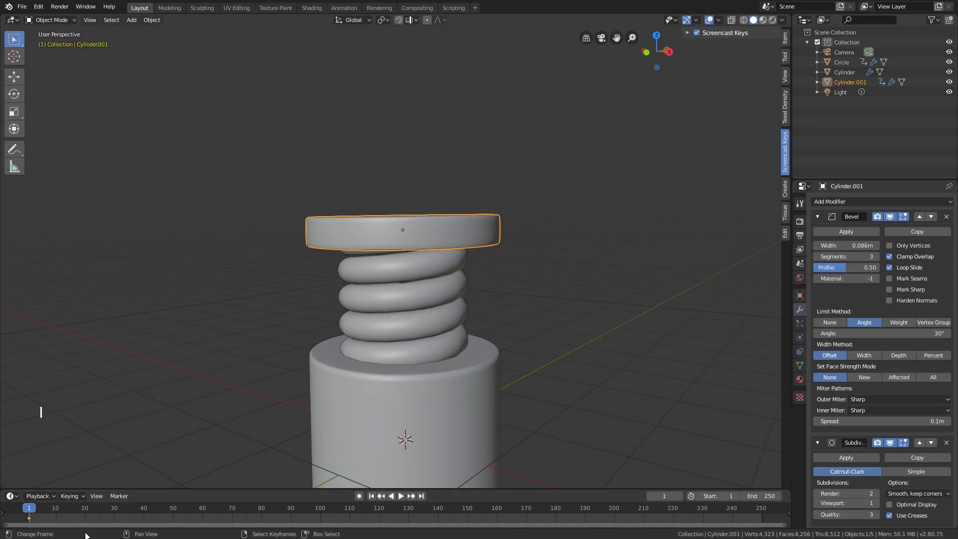
Step: At frame 11, raise the disc 1.26 m along Z onto the extended spring and insert a keyframe for it
left_click_drag(53, 510, 58, 509)
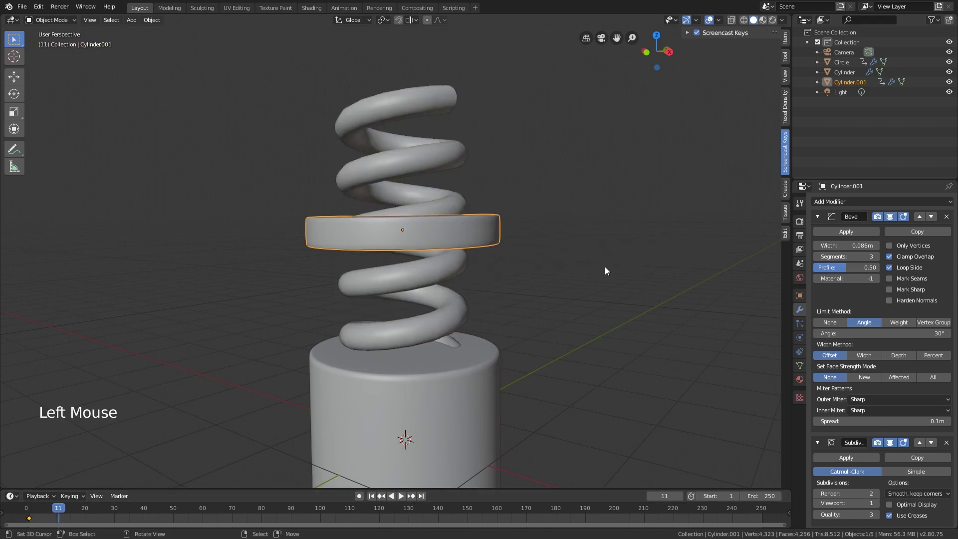
key("g")
key("z")
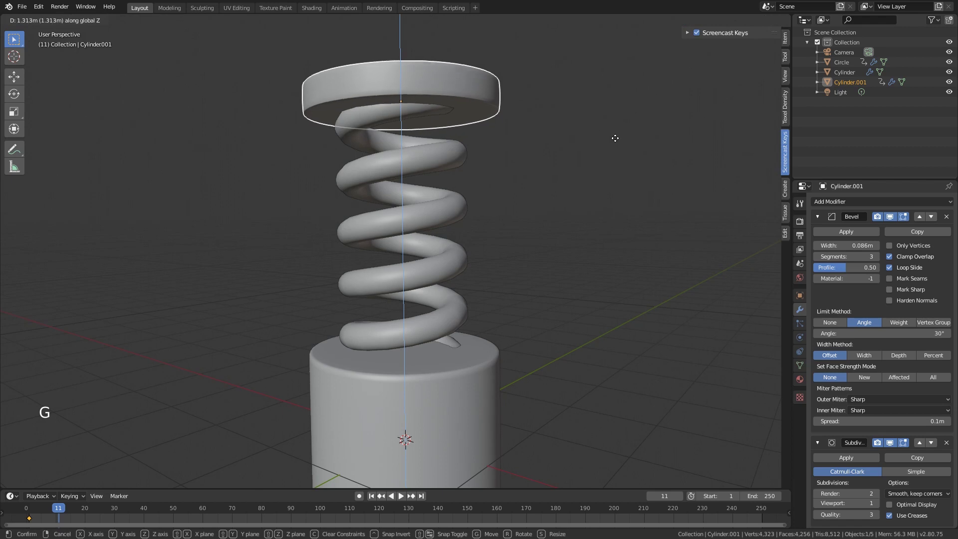
left_click(615, 145)
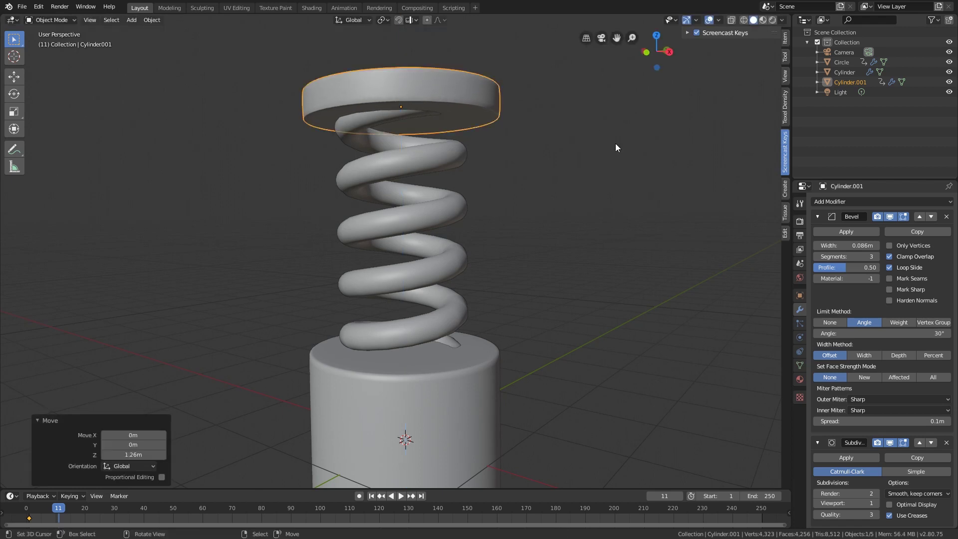
key("i")
left_click(616, 145)
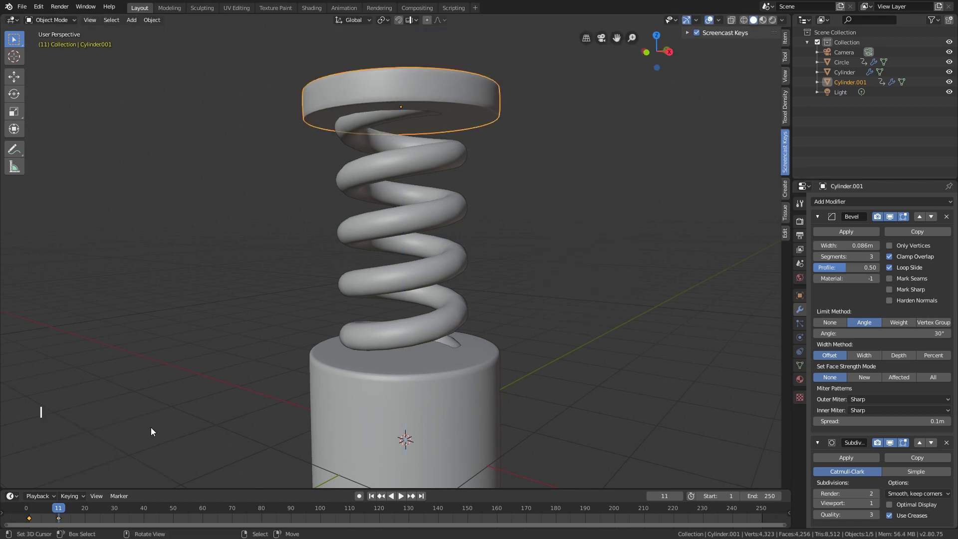
Step: With the timeline back at frame 0, add a UV sphere and raise it along Z above the disc
left_click_drag(50, 519, 27, 517)
scroll(374, 304, "down", 2)
middle_click_drag(373, 305, 399, 295, "shift")
middle_click_drag(400, 294, 448, 292)
key("shift+a")
key("shift+a")
mouse_move(544, 304)
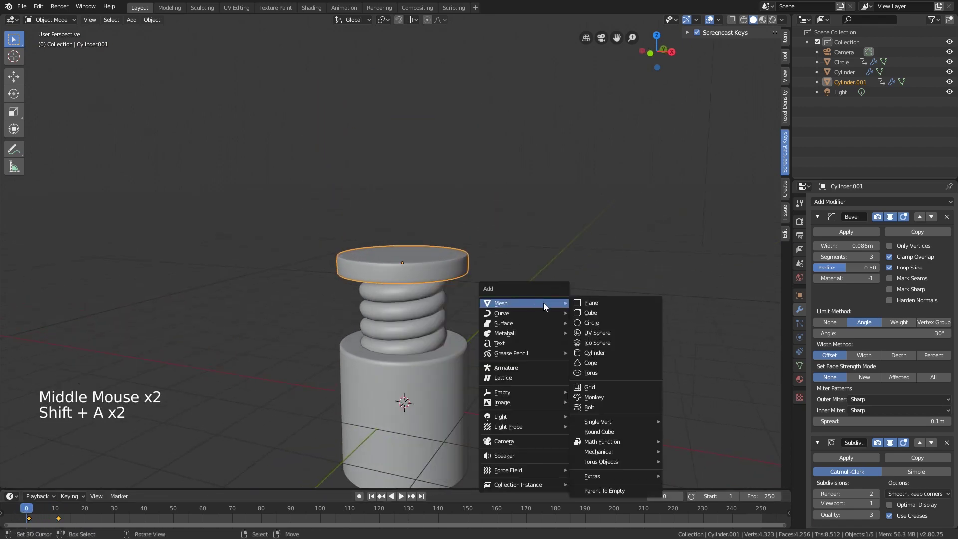
left_click(611, 333)
key("g")
key("z")
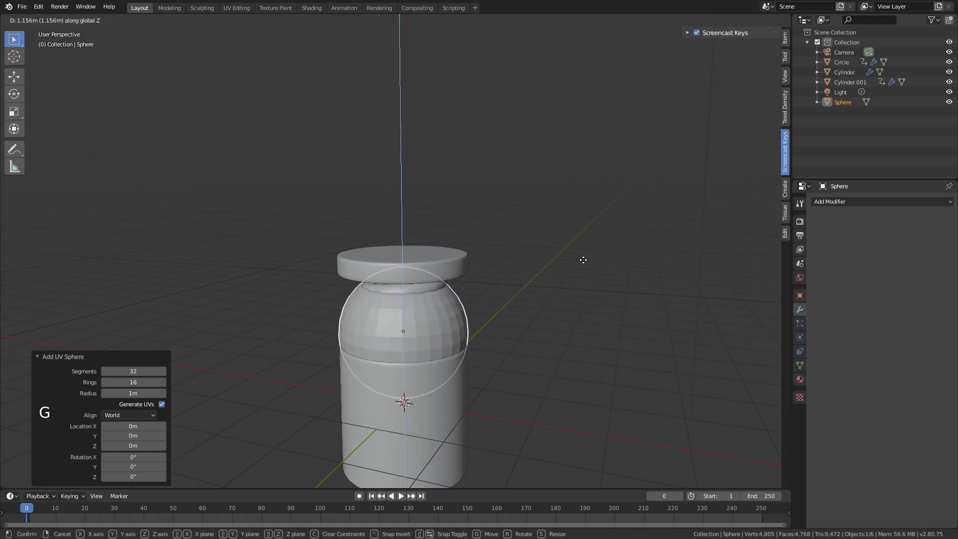
left_click(578, 131)
Step: Scale the sphere down to 0.617 and lower it 0.268 m along Z so it rests on the disc
key("s")
left_click(504, 139)
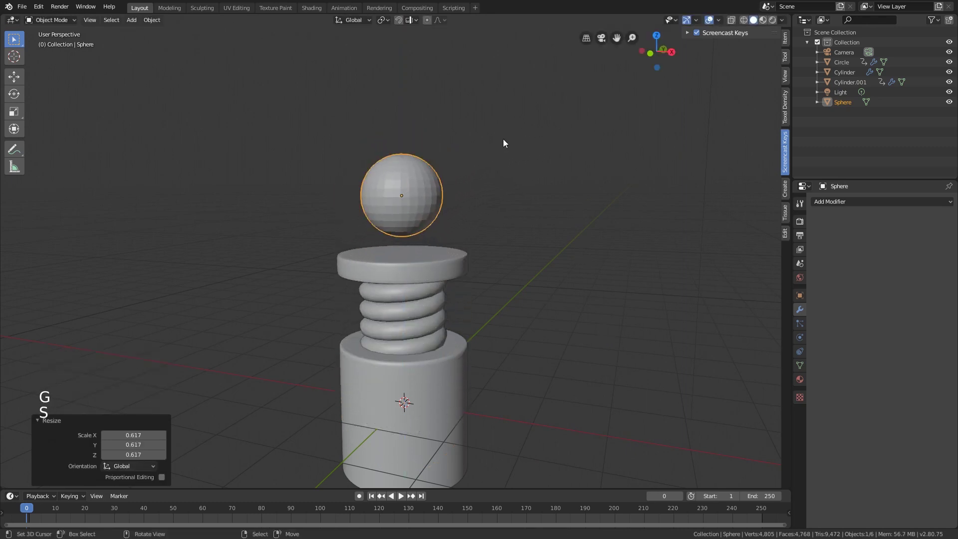
key("g")
key("z")
left_click(496, 156)
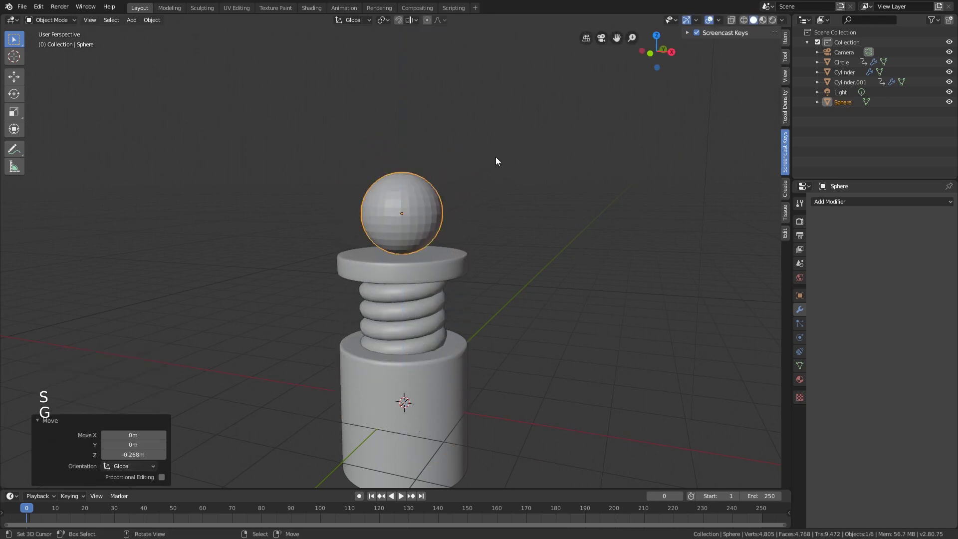
Step: Apply smooth shading to the sphere and check how it sits on the disc
key("w")
left_click(497, 156)
middle_click_drag(471, 216, 499, 229)
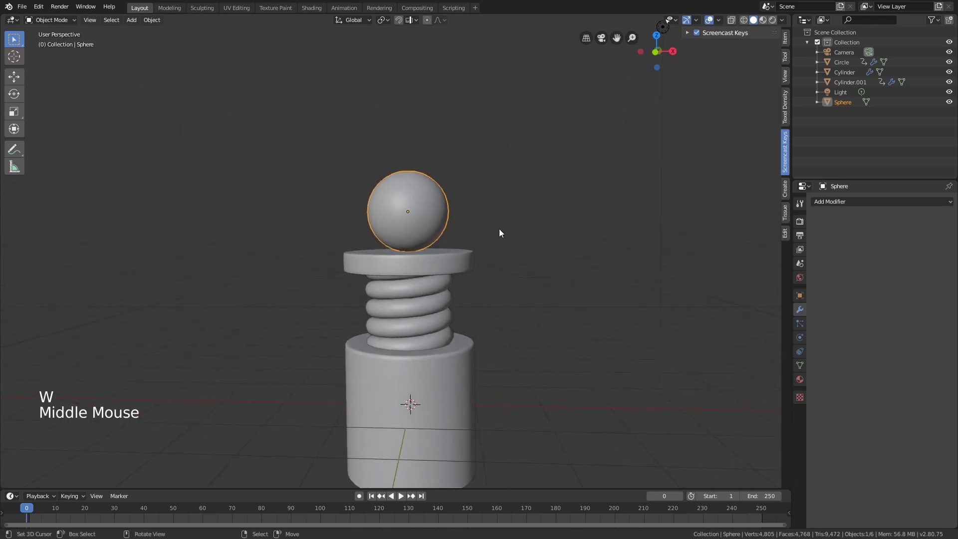
scroll(498, 265, "up", 2)
middle_click_drag(497, 301, 479, 258, "shift")
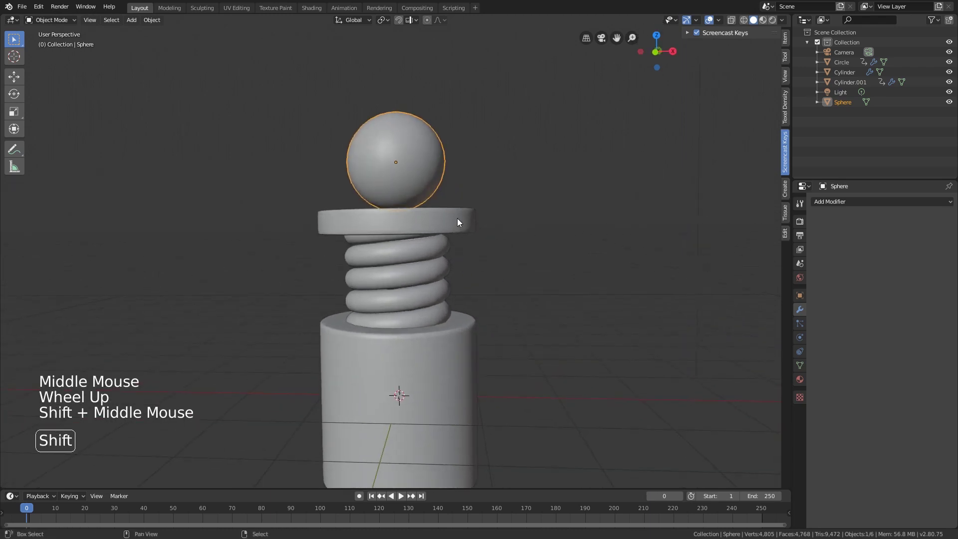
middle_click_drag(458, 217, 456, 241, "shift")
Step: Insert a LocRot keyframe for the sphere at frame 1
mouse_move(30, 513)
left_mouse_down()
mouse_move(97, 517)
mouse_move(30, 514)
mouse_move(247, 486)
mouse_move(31, 499)
left_mouse_up()
key("Escape")
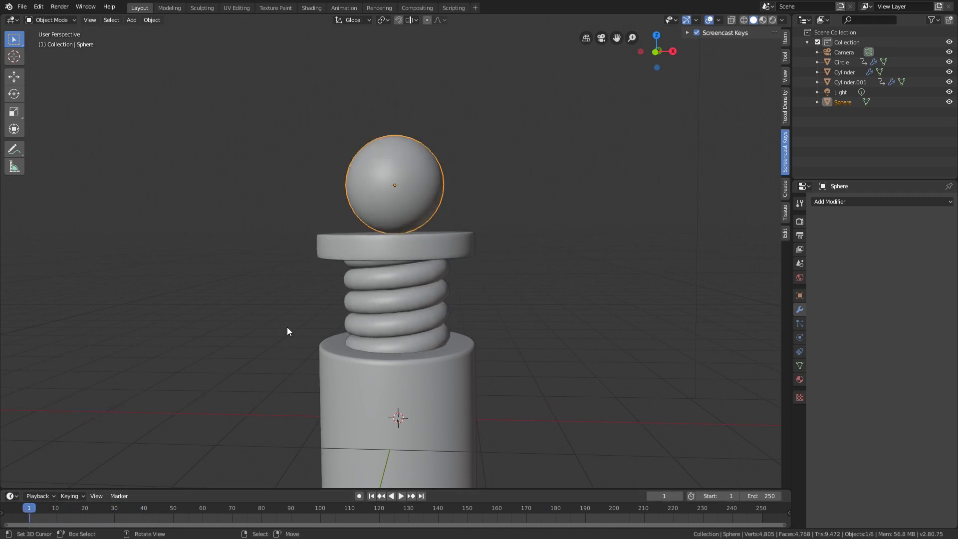
right_click(454, 165)
right_click(407, 168)
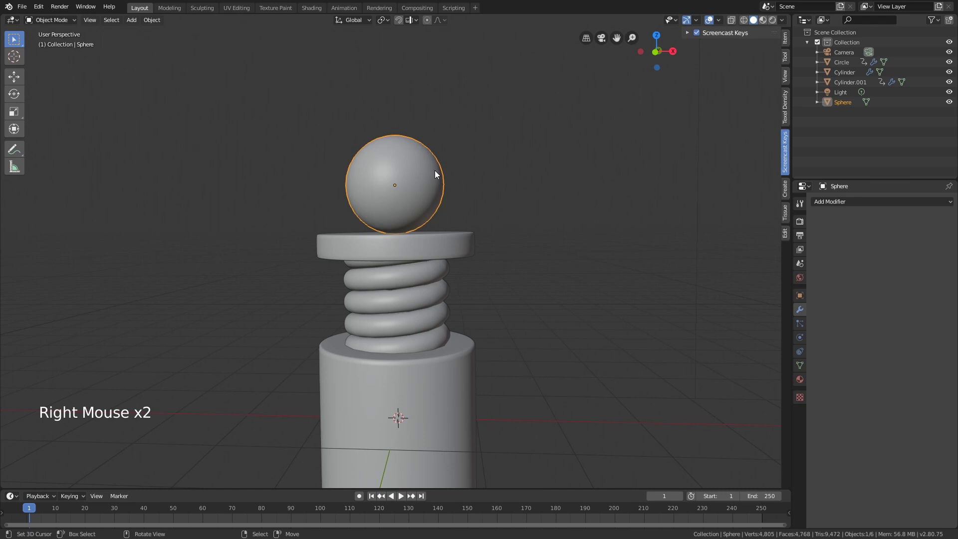
key("i")
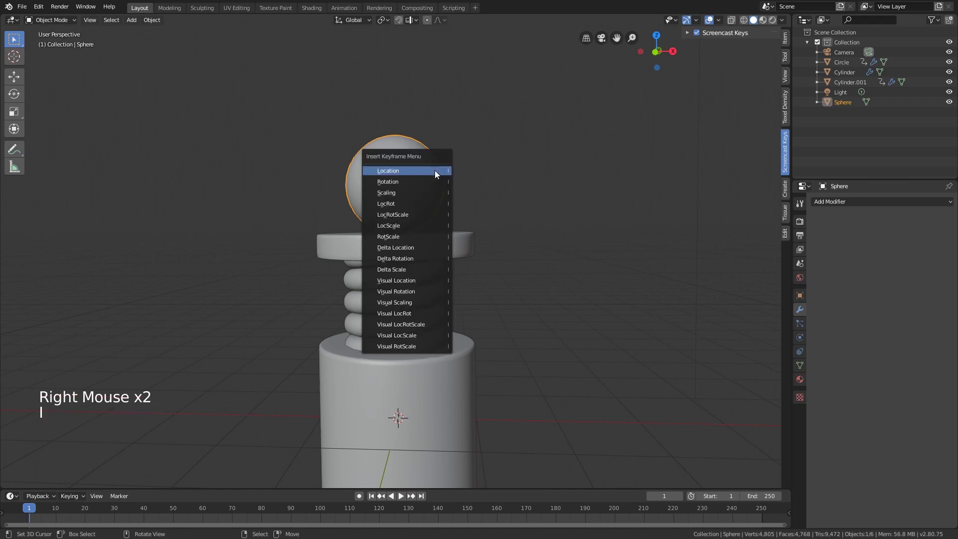
left_click(389, 204)
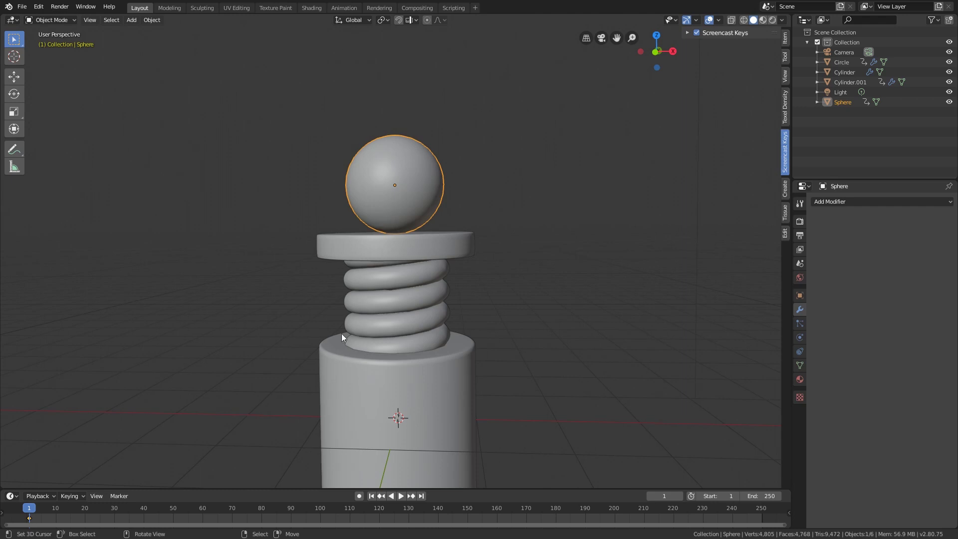
Step: At frame 30, raise the sphere about 4.2 m along Z and insert a keyframe for it
key("space")
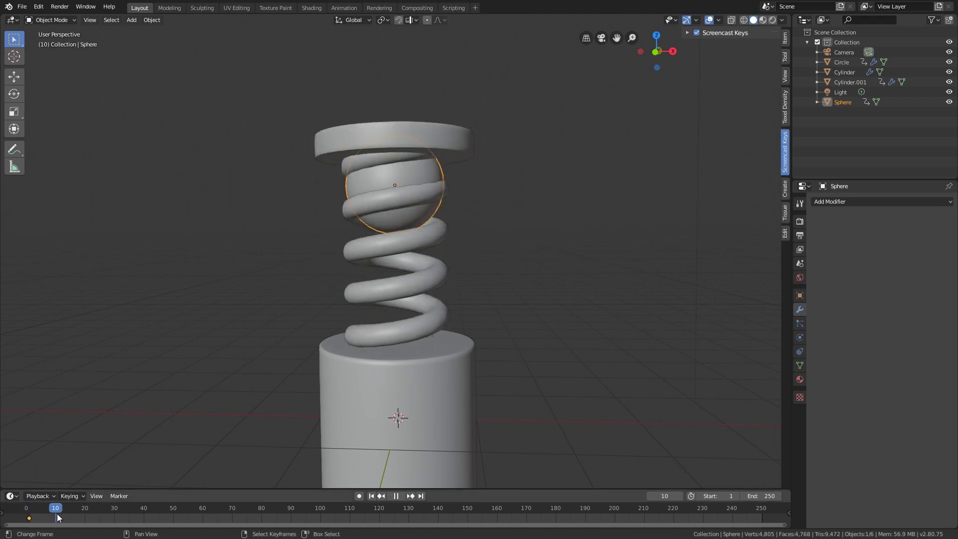
scroll(421, 150, "down", 3)
middle_click_drag(421, 162, 411, 210, "shift")
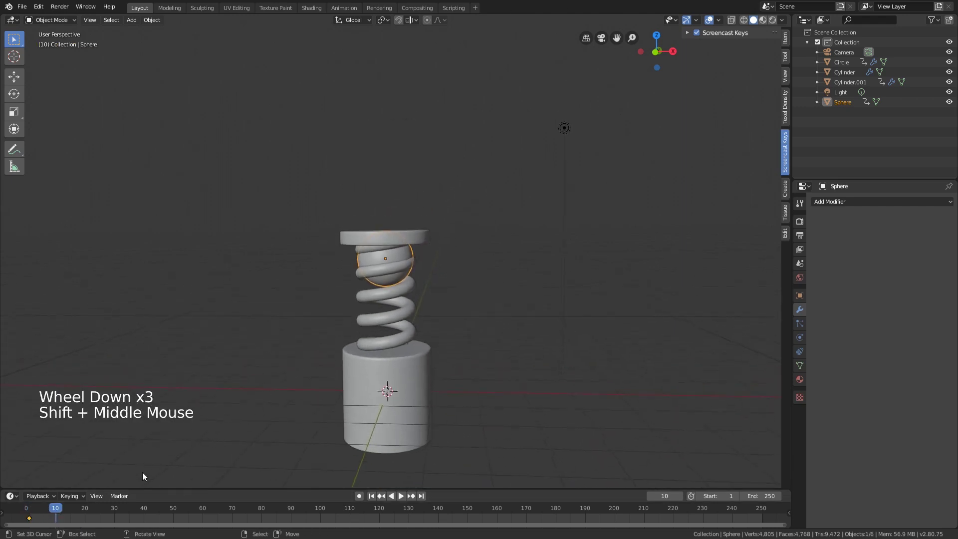
left_click(82, 508)
left_click_drag(114, 509, 115, 509)
key("g")
key("z")
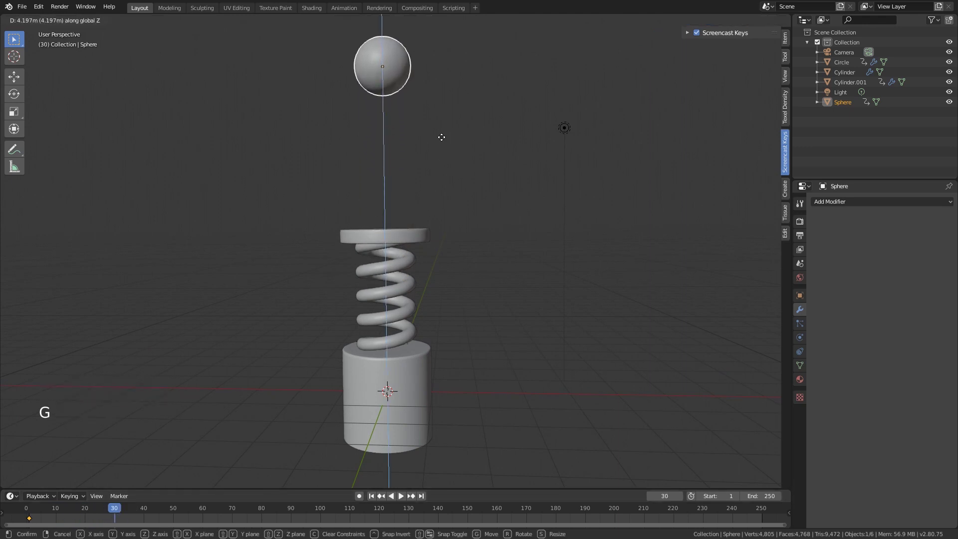
left_click(442, 137)
key("i")
left_click(442, 138)
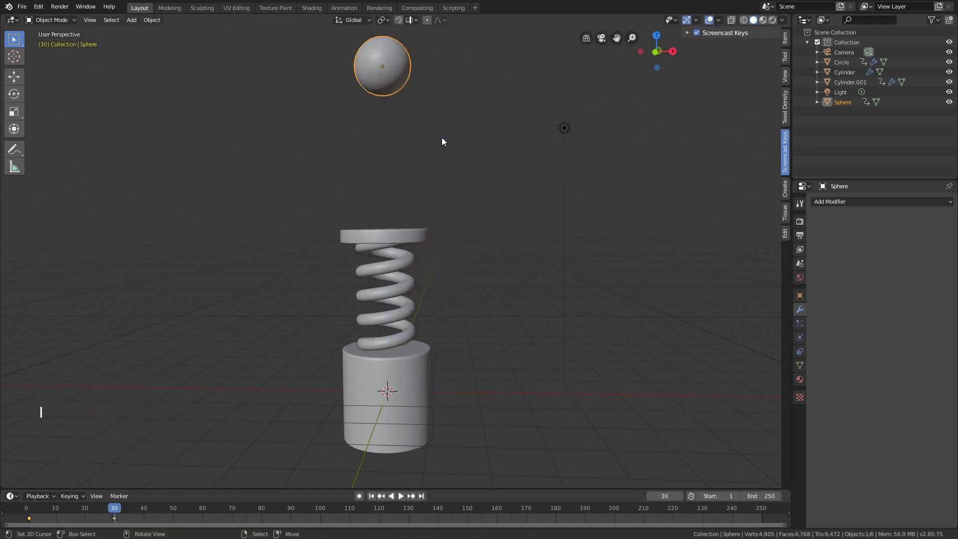
Step: Scrub the first frames of the animation to examine how the sphere moves relative to the rising disc
left_click_drag(120, 514, 27, 508)
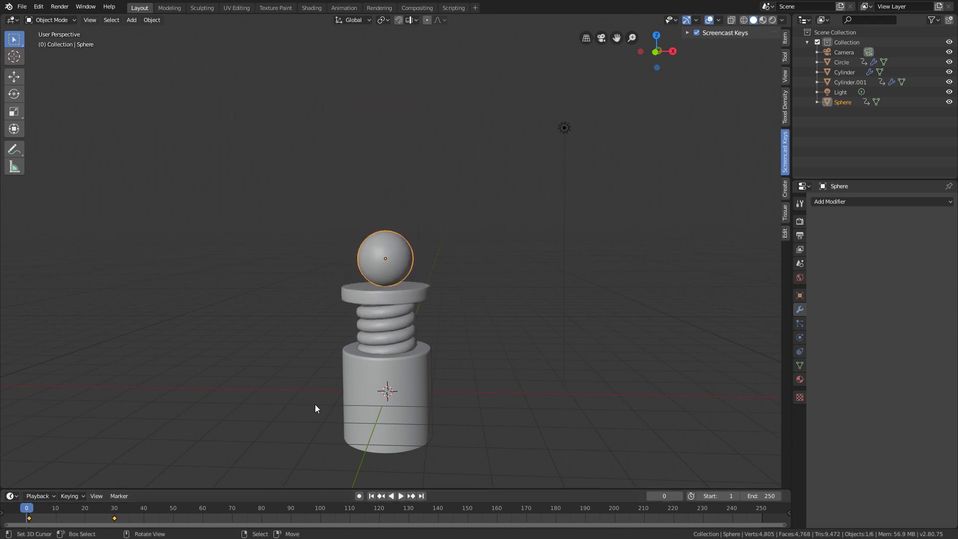
scroll(329, 399, "up", 3)
middle_click_drag(367, 378, 386, 303, "shift")
middle_click(386, 303)
middle_click_drag(312, 344, 301, 363, "shift")
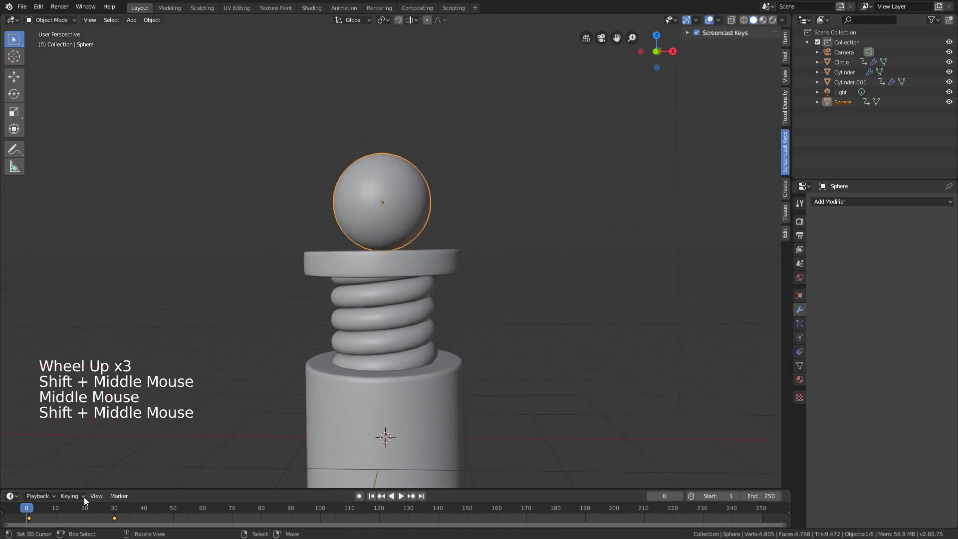
left_click(32, 516)
mouse_move(33, 517)
left_mouse_down()
mouse_move(98, 518)
mouse_move(51, 514)
left_mouse_up()
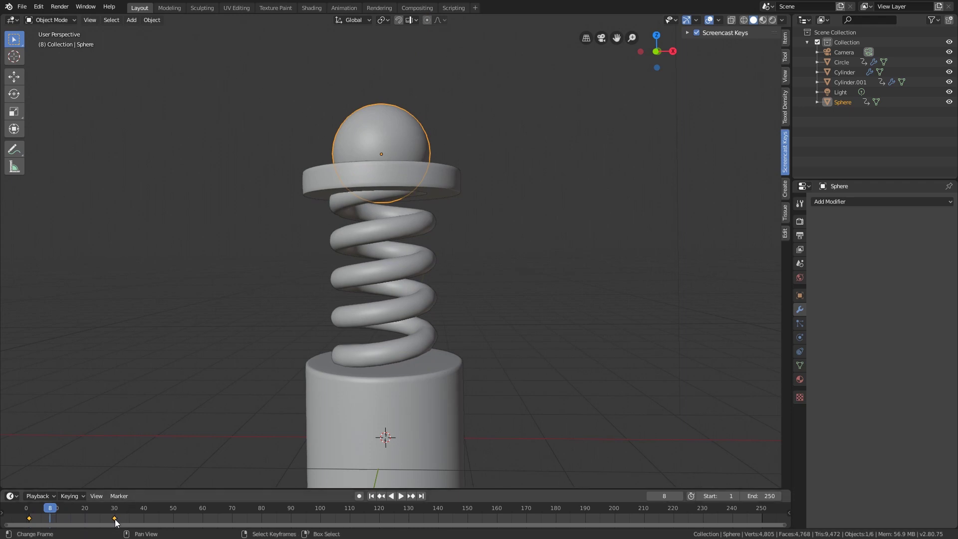
right_click_drag(115, 519, 88, 521)
right_click(89, 521)
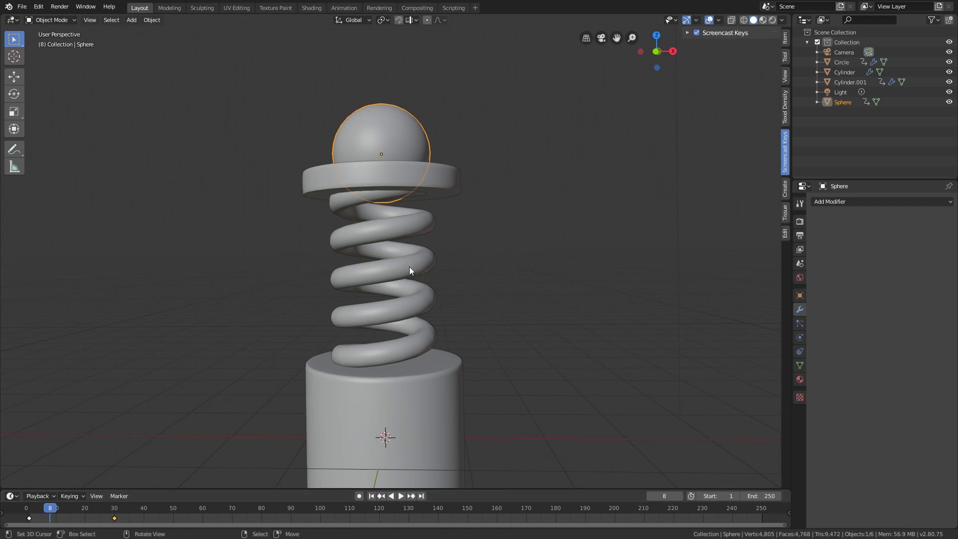
Step: Select all objects in the scene so that all their keyframes are shown
scroll(410, 258, "down", 3)
key("a")
key("a")
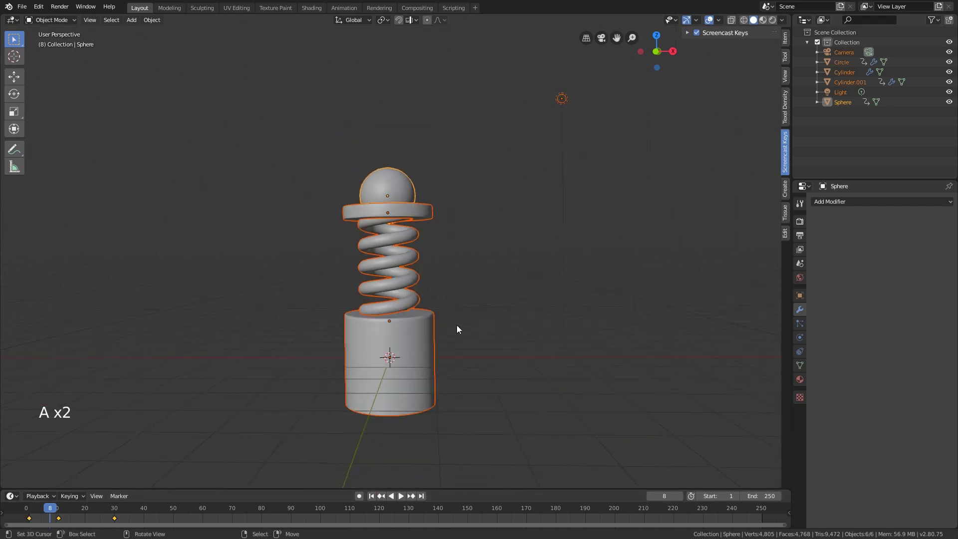
right_click(457, 325)
key("a")
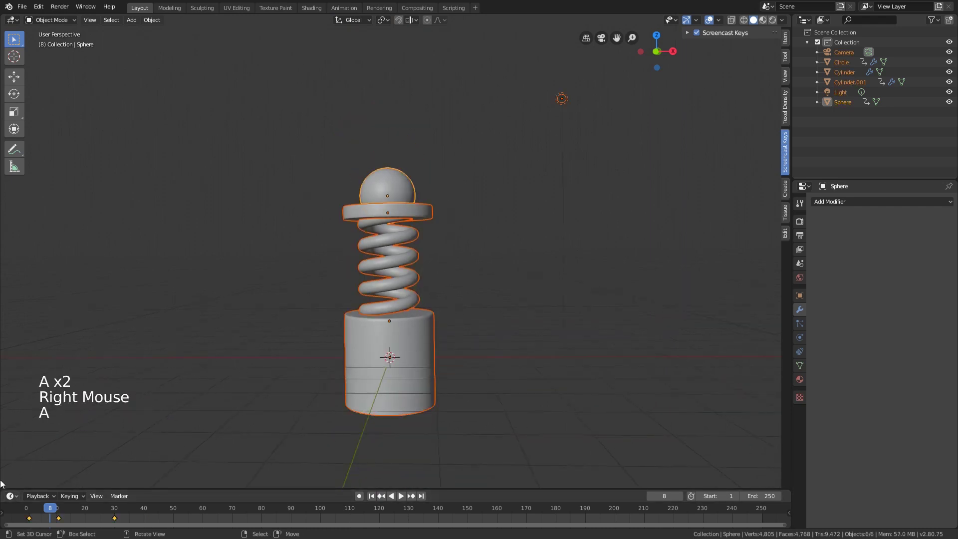
Step: Split a new area off the 3D viewport and switch it to the Graph Editor
left_click_drag(3, 486, 208, 449)
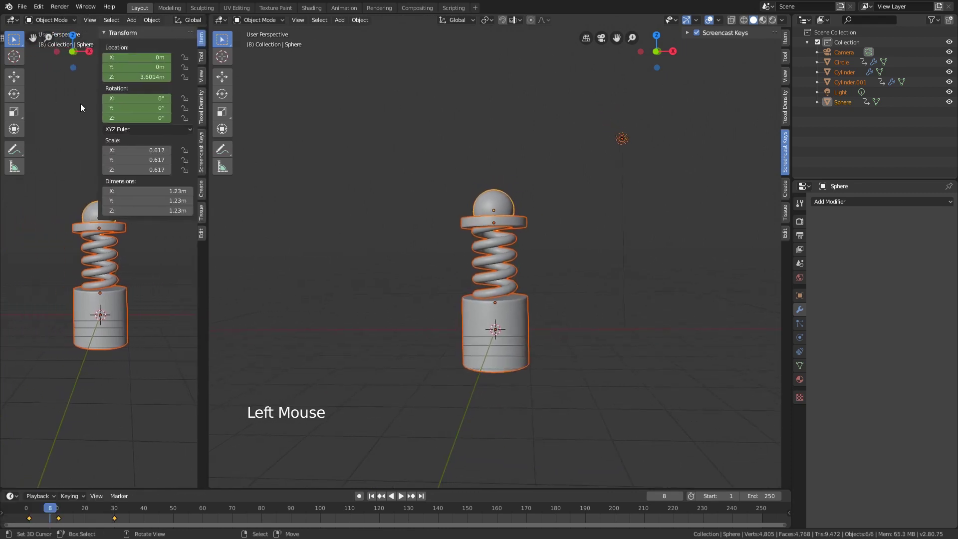
left_click(15, 22)
left_click(140, 74)
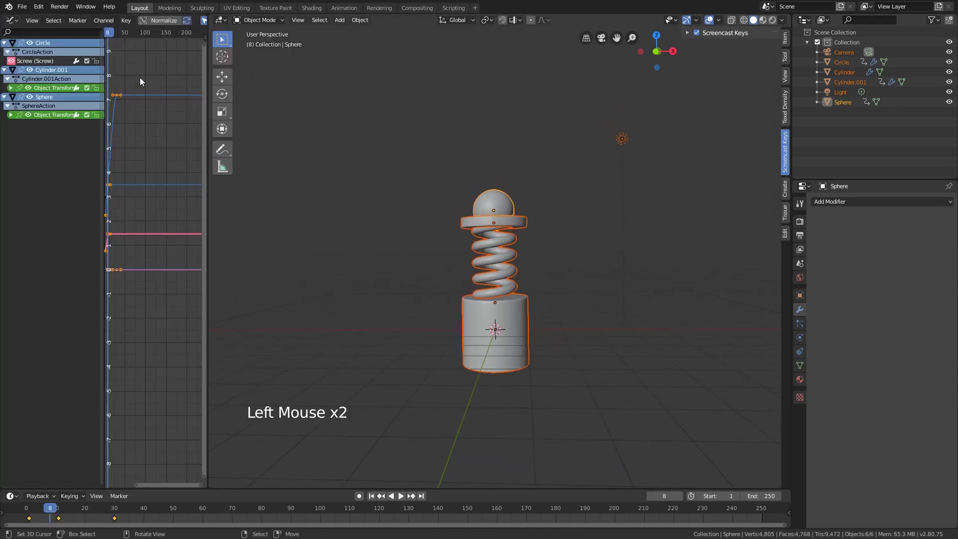
Step: Select all keyframes of the spring, disc and sphere curves in the Graph Editor
scroll(160, 175, "down", 3)
key("a")
key("a")
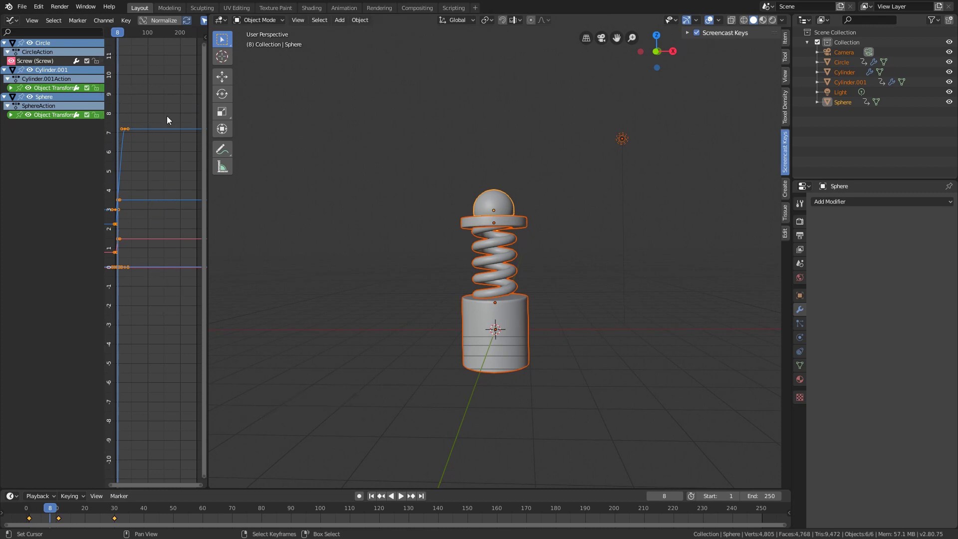
left_click(125, 21)
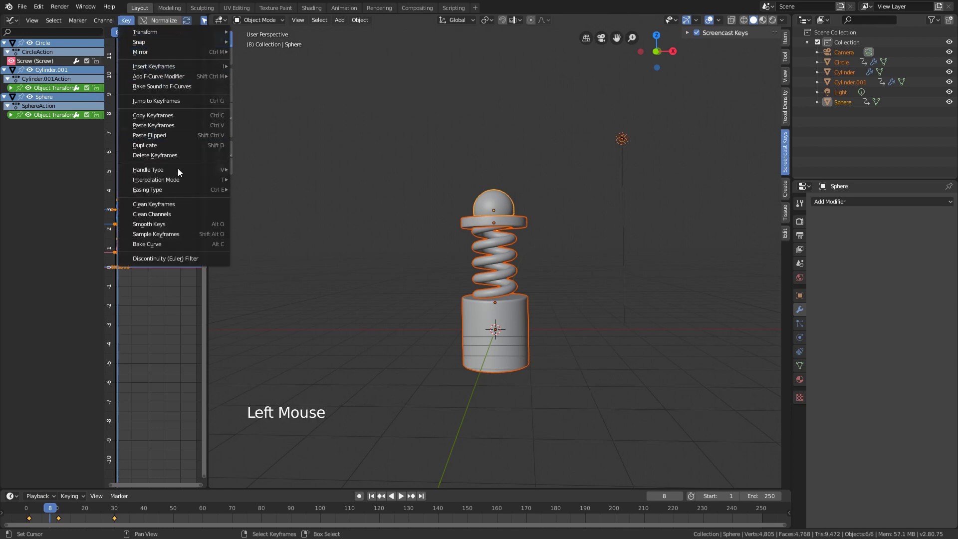
mouse_move(180, 184)
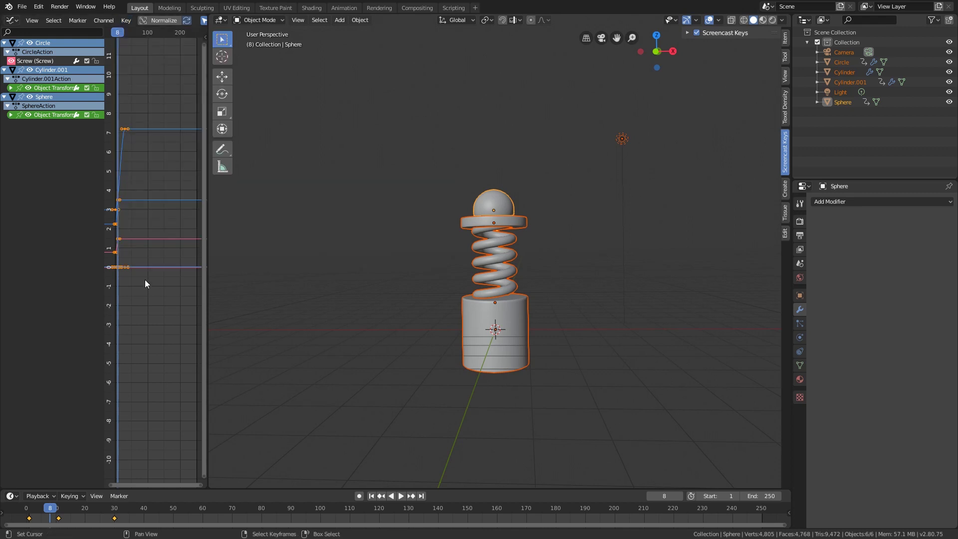
Step: Set the interpolation mode of all selected spring, disc and sphere keyframes to Linear
scroll(145, 279, "up", 16)
mouse_move(134, 268)
middle_mouse_down()
mouse_move(155, 293)
mouse_move(149, 264)
middle_mouse_up()
scroll(148, 258, "up", 20)
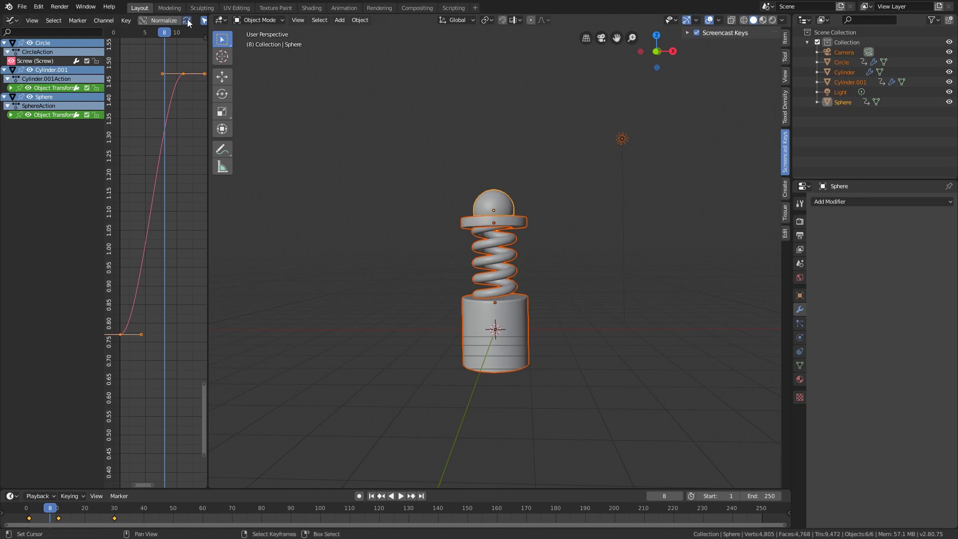
left_click(126, 20)
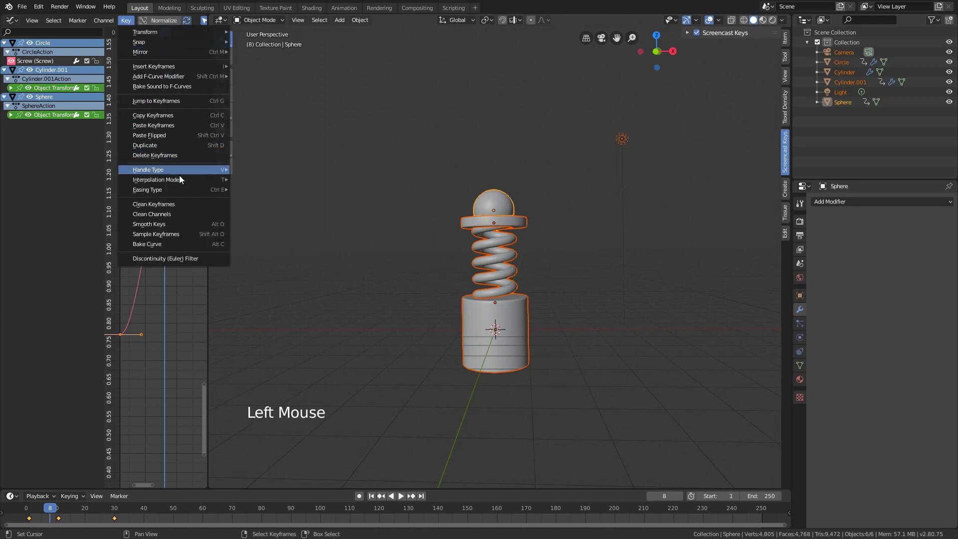
mouse_move(178, 178)
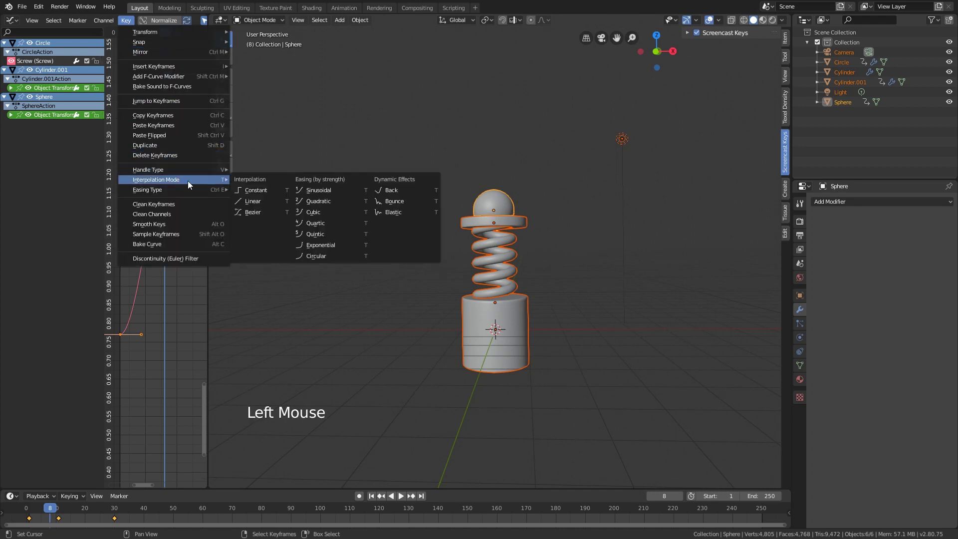
left_click(264, 203)
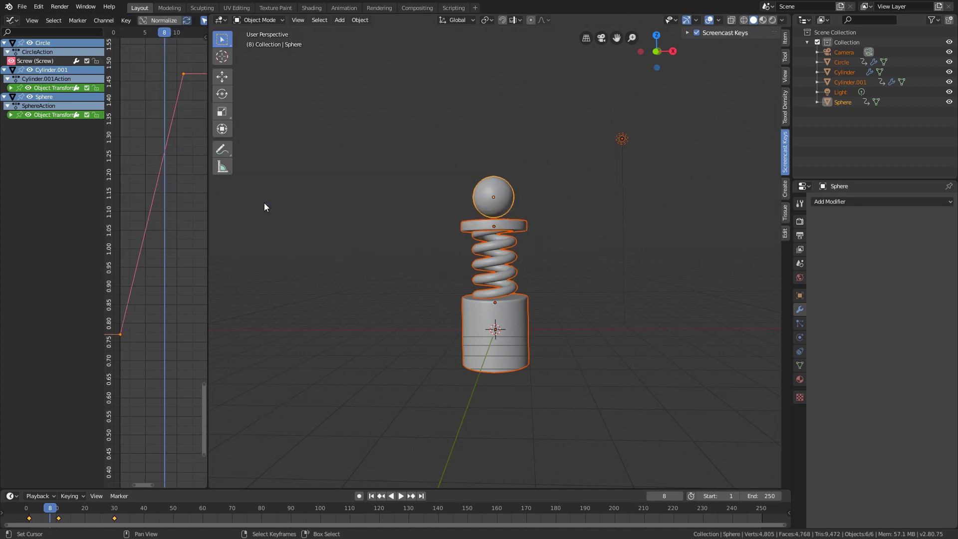
Step: Examine the gap between the sphere and the disc up close, advancing the animation to frame 12
middle_click_drag(545, 196, 546, 199)
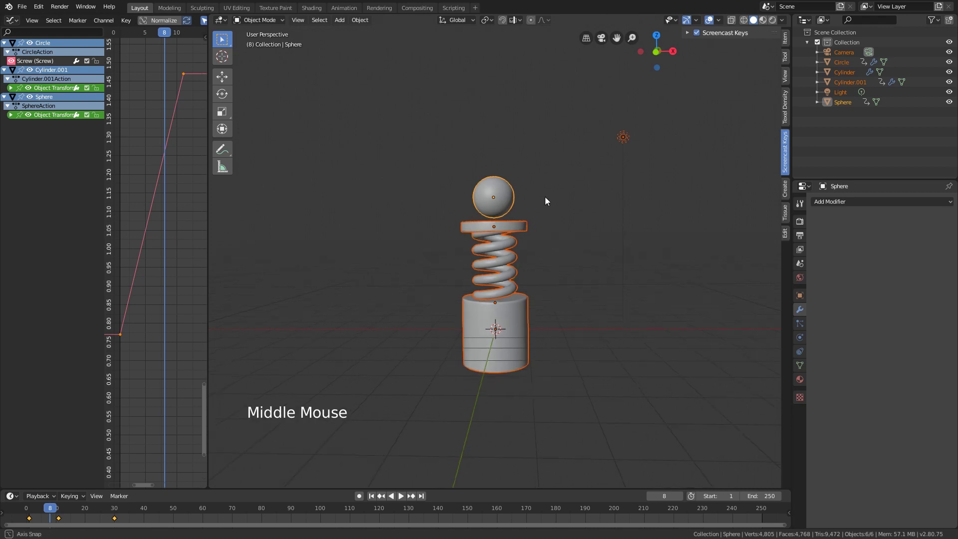
scroll(534, 231, "up", 3)
scroll(534, 234, "up", 2)
middle_click_drag(535, 234, 532, 160, "shift")
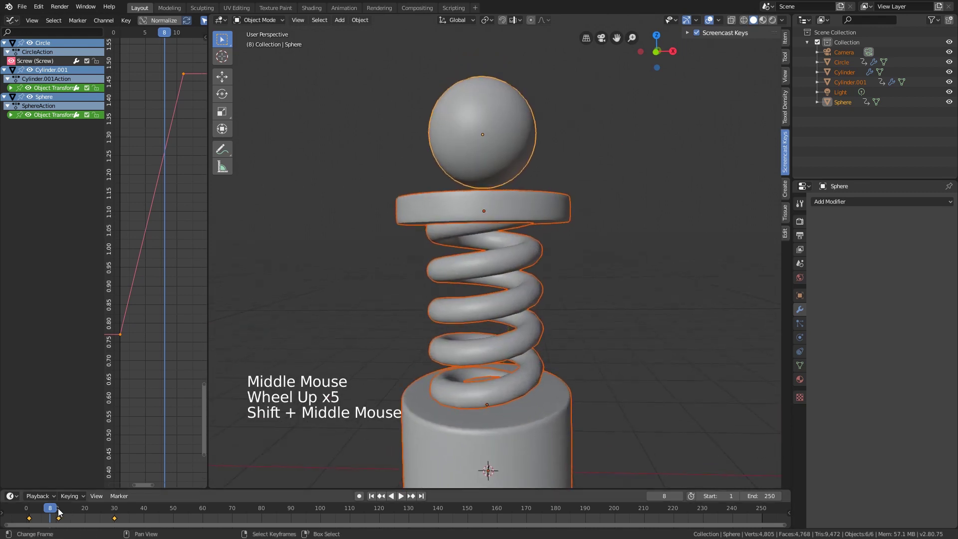
mouse_move(59, 511)
left_mouse_down()
mouse_move(70, 511)
mouse_move(44, 512)
mouse_move(61, 512)
left_mouse_up()
Step: Select the sphere and retime its last keyframe to about frame 32
right_click(489, 70)
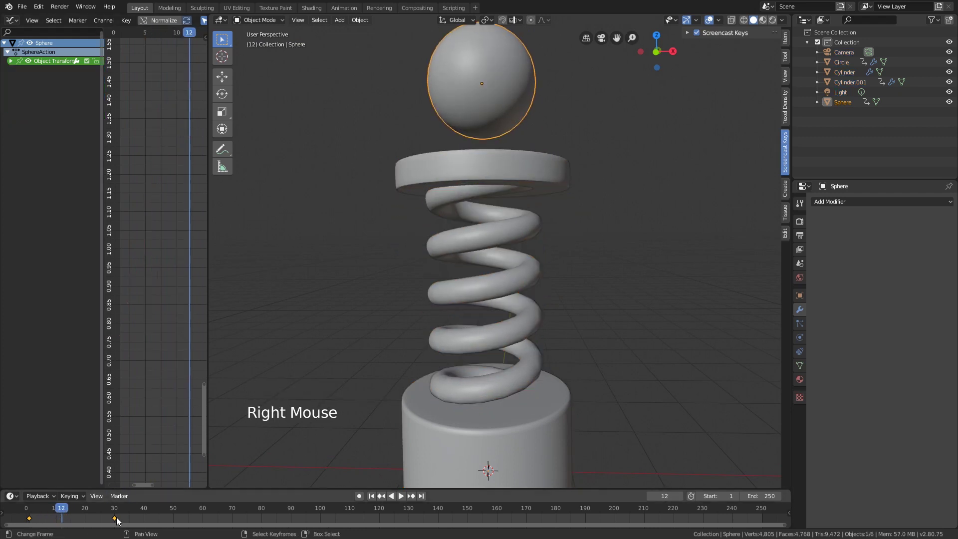
right_click_drag(115, 521, 126, 521)
middle_click_drag(325, 247, 334, 260)
scroll(333, 259, "up", 2)
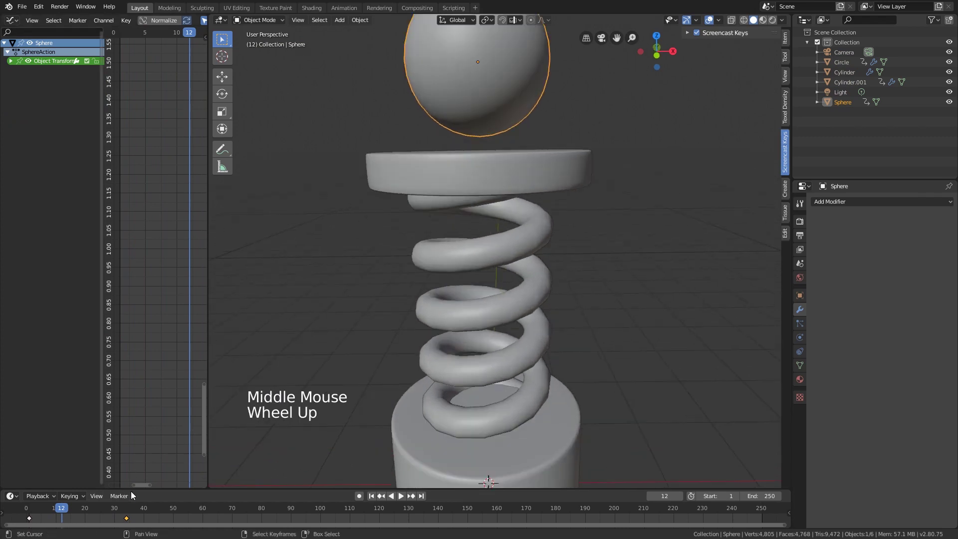
right_click_drag(128, 519, 135, 523)
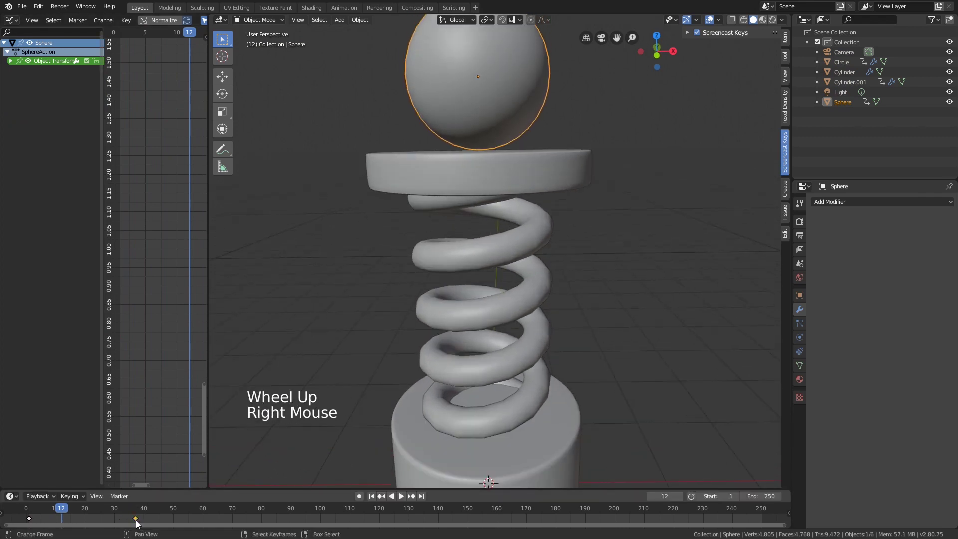
mouse_move(58, 520)
left_mouse_down()
mouse_move(38, 521)
mouse_move(56, 521)
mouse_move(47, 521)
left_mouse_up()
right_click_drag(117, 521, 121, 521)
Step: Scrub the animation up to frame 33 to check how the sphere leaves the disc and rises
mouse_move(49, 512)
left_mouse_down()
mouse_move(35, 512)
mouse_move(102, 511)
mouse_move(61, 512)
left_mouse_up()
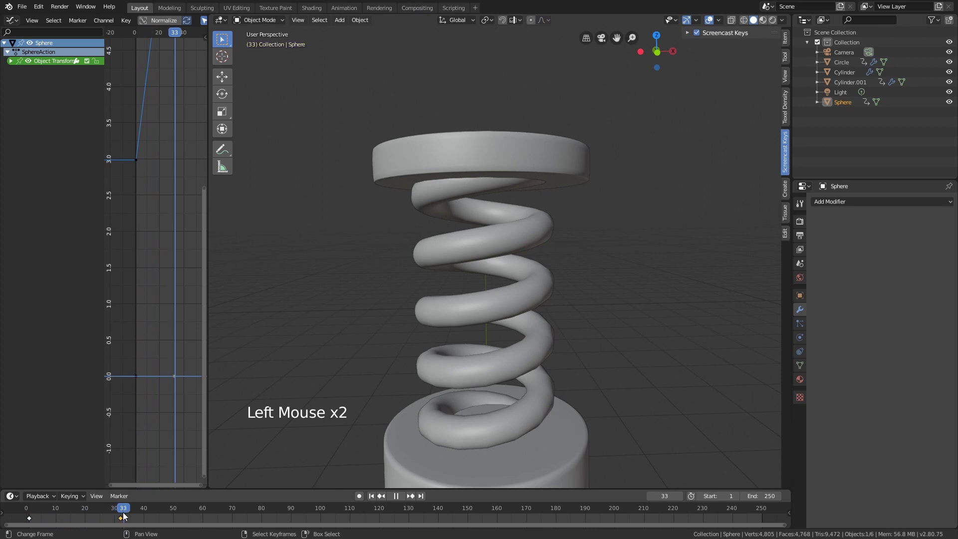
left_click_drag(119, 511, 76, 518)
scroll(431, 178, "down", 5)
middle_click_drag(431, 178, 409, 221, "shift")
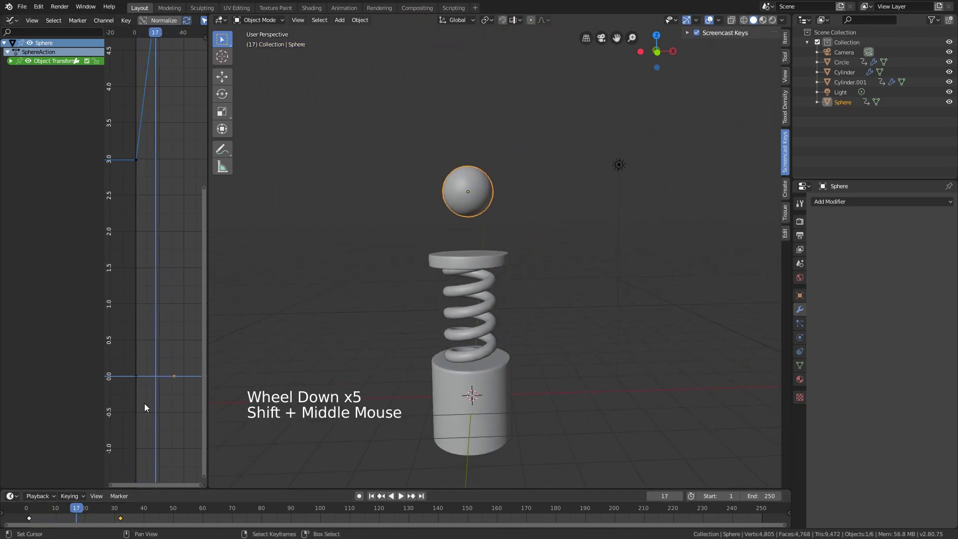
left_click_drag(79, 514, 123, 512)
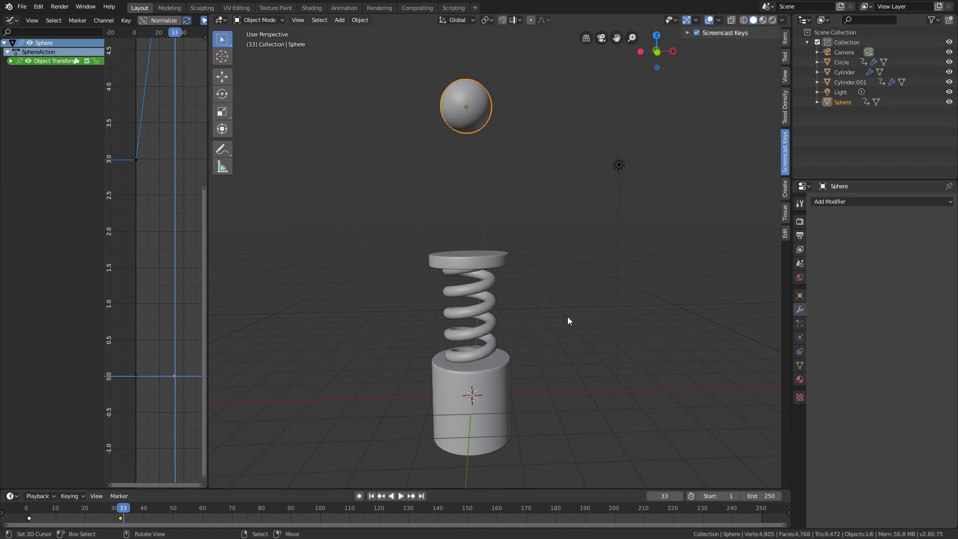
Step: Split a new area below the timeline, switch it to the Shader Editor, and merge the Graph Editor area into the 3D viewport
left_click_drag(471, 489, 471, 374)
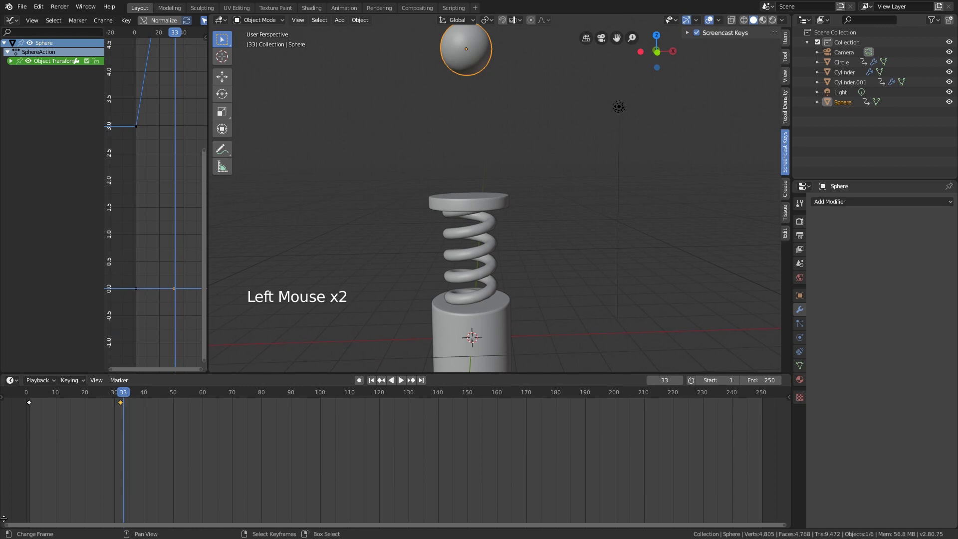
left_click_drag(4, 519, 15, 420)
left_click(16, 422)
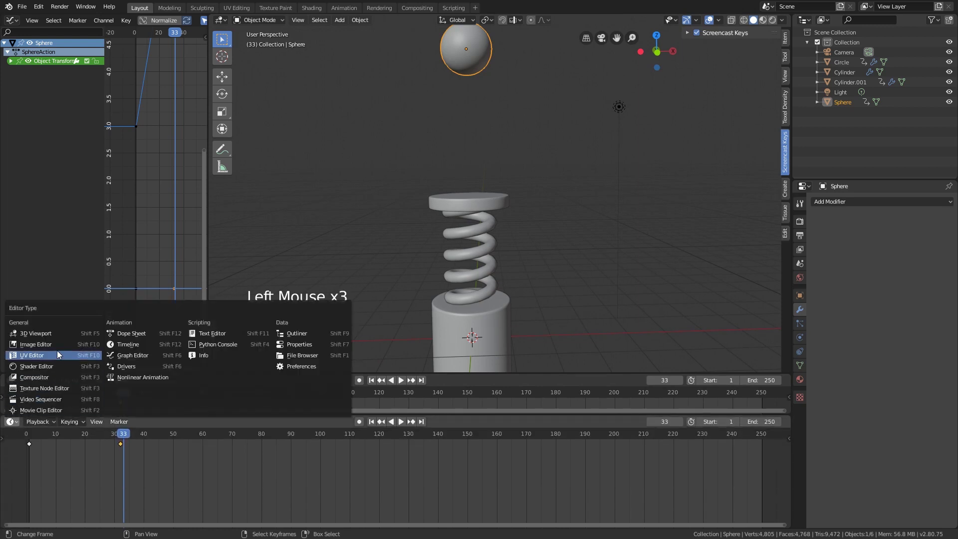
left_click(46, 367)
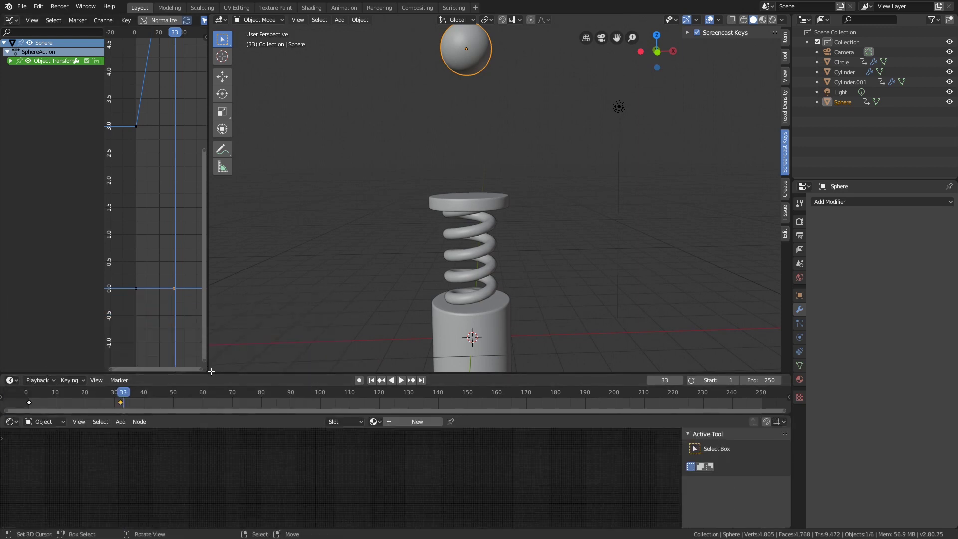
left_click_drag(214, 370, 150, 369)
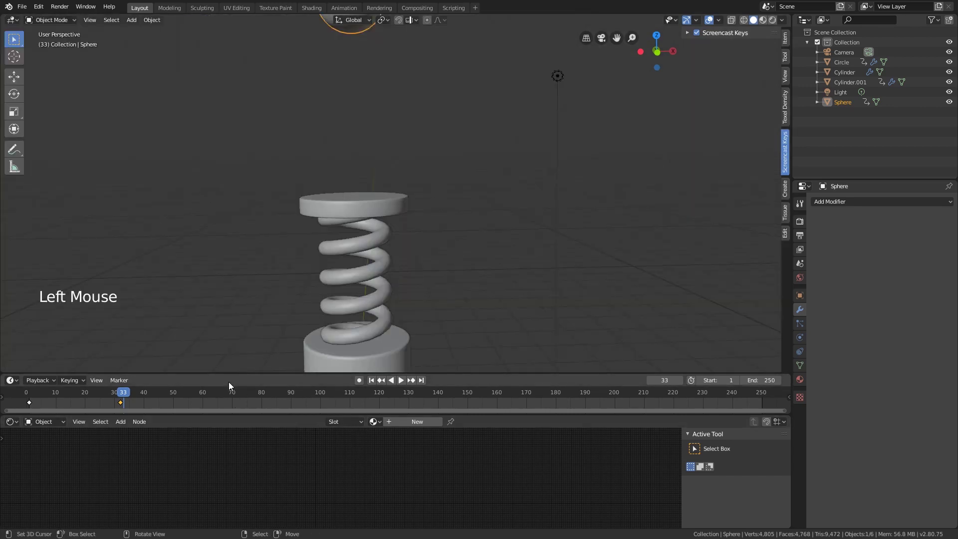
Step: Create a new material on the disc above the spring and set its base color to light blue
right_click(376, 200)
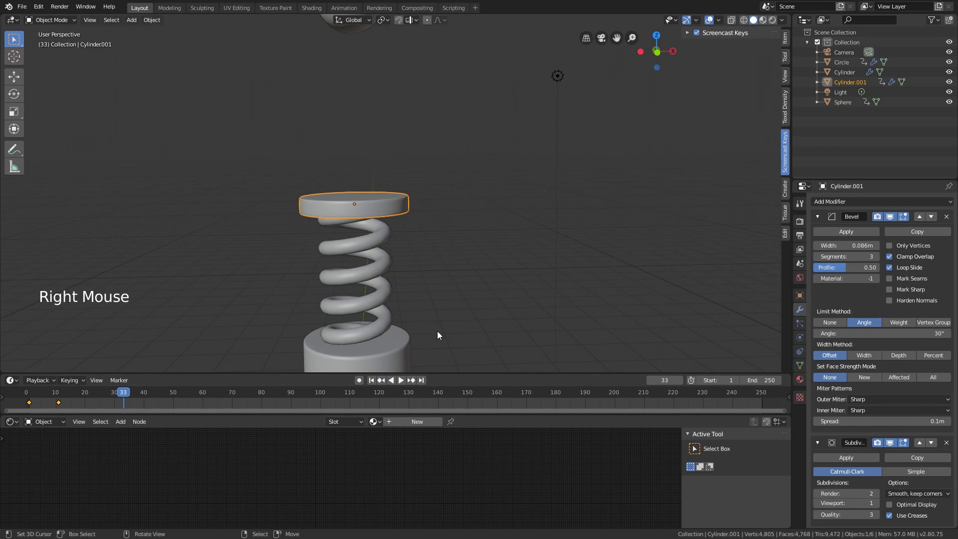
left_click(424, 421)
mouse_move(344, 479)
middle_mouse_down()
mouse_move(351, 441)
mouse_move(350, 477)
middle_mouse_up()
scroll(350, 470, "up", 12)
scroll(352, 464, "up", 4)
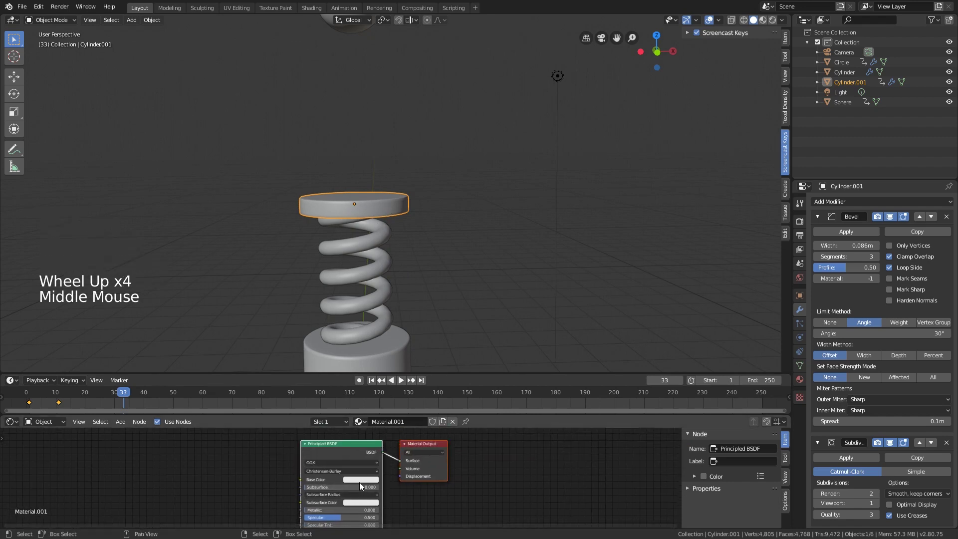
left_click(360, 480)
key("shift")
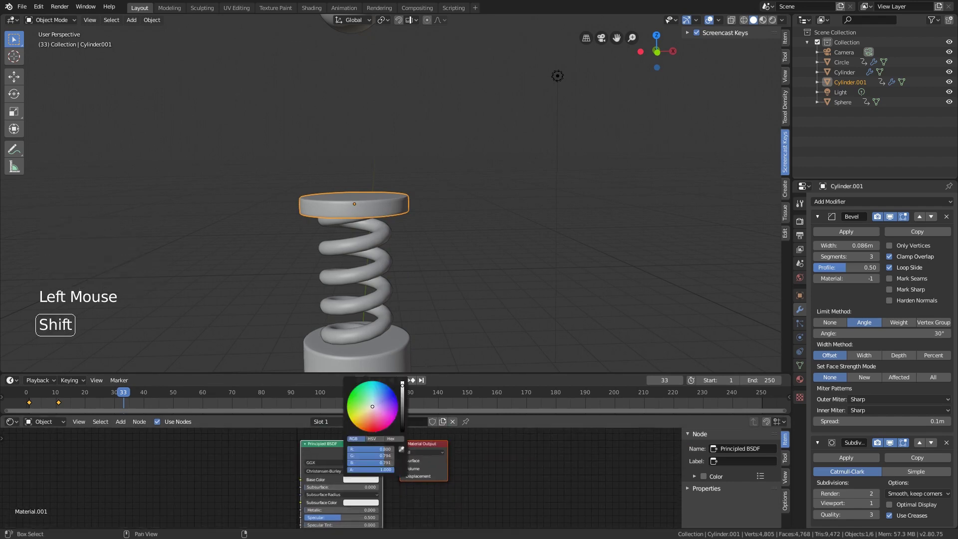
left_click_drag(376, 408, 381, 397, "shift")
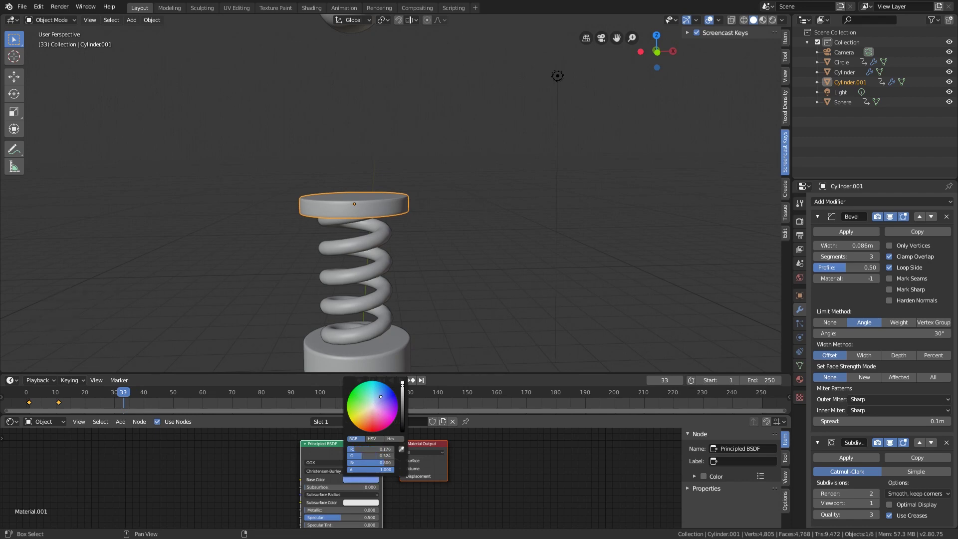
Step: Set the roughness of the disc's blue material to 0.3
middle_click_drag(360, 477, 338, 458)
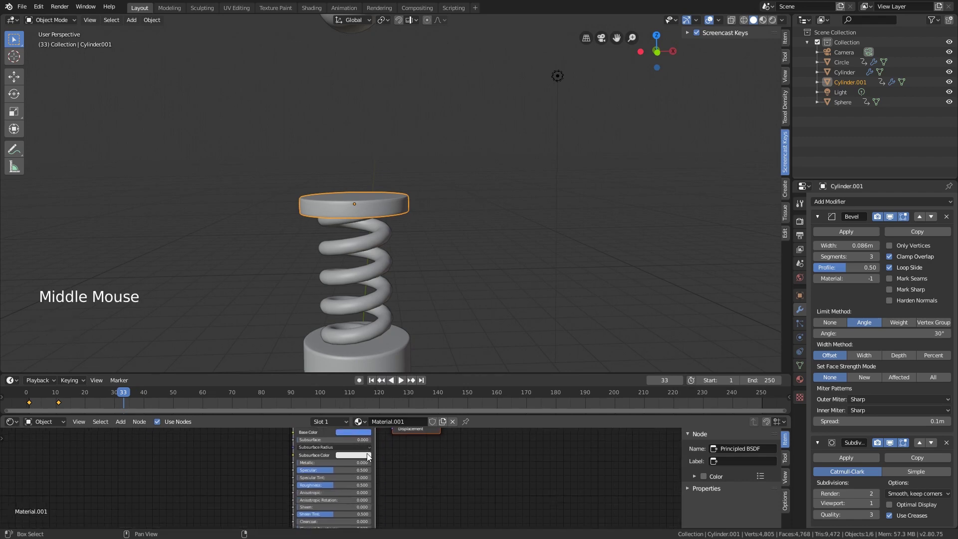
scroll(338, 458, "up", 3)
middle_click(338, 458)
left_click(340, 487)
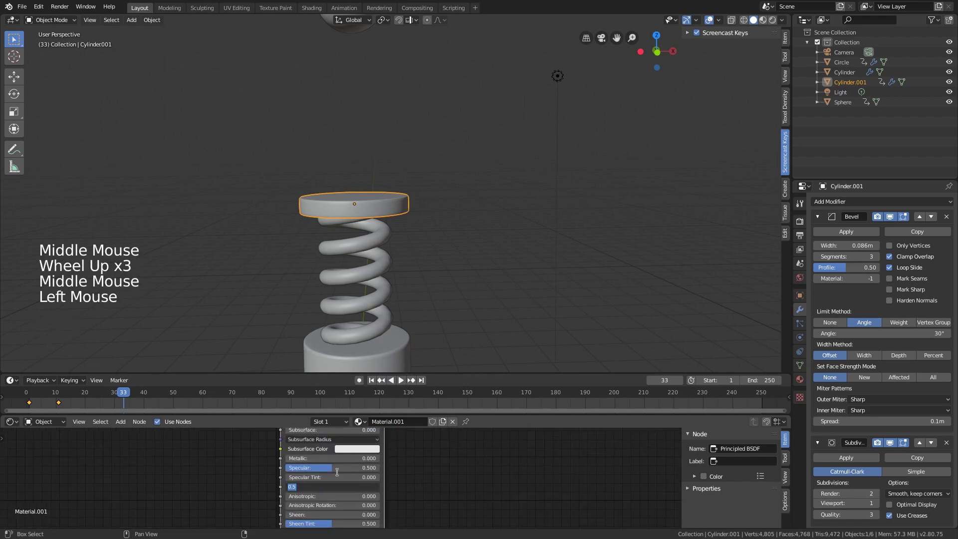
type("0.3")
key("Return")
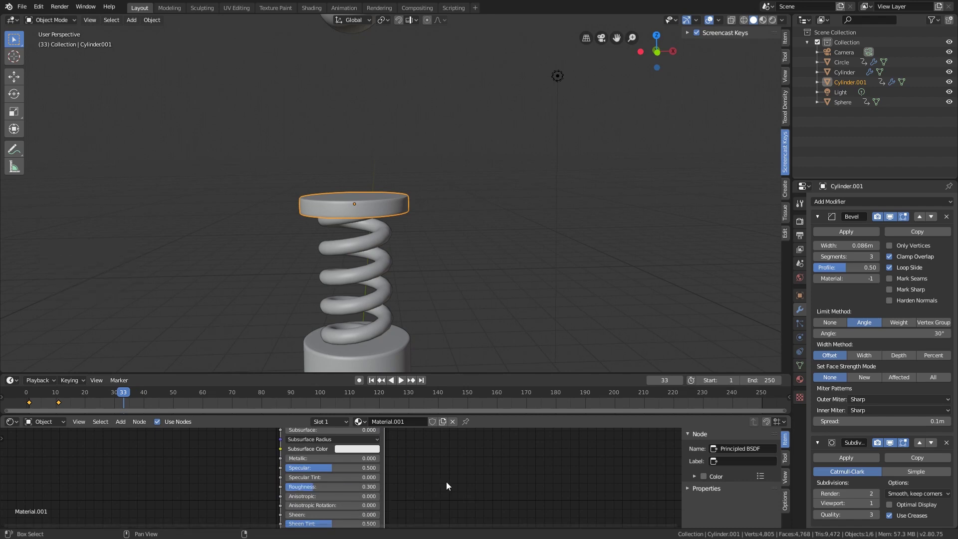
Step: Rename the disc's material to blue_base
mouse_move(444, 481)
middle_mouse_down()
mouse_move(443, 464)
mouse_move(451, 515)
mouse_move(452, 468)
mouse_move(449, 479)
middle_mouse_up()
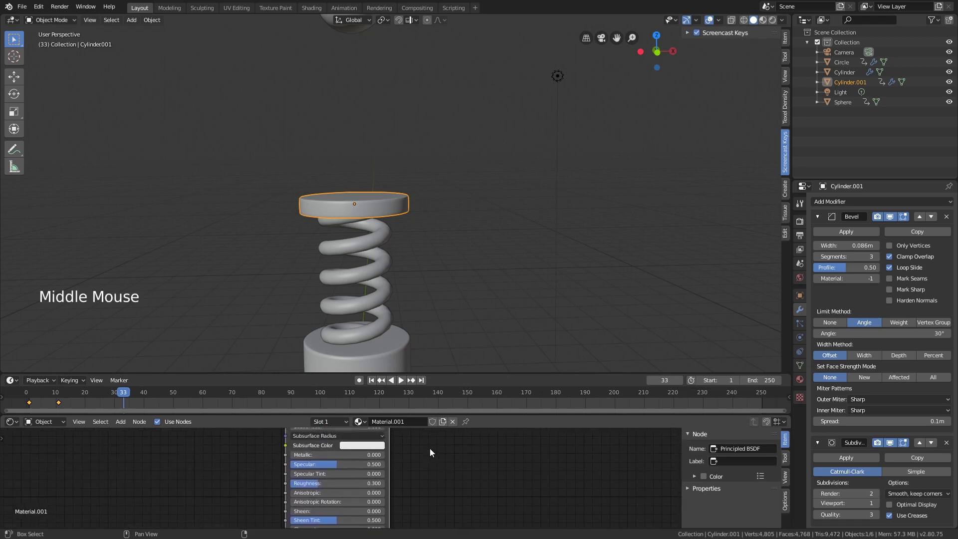
left_click(413, 422)
type("bliu")
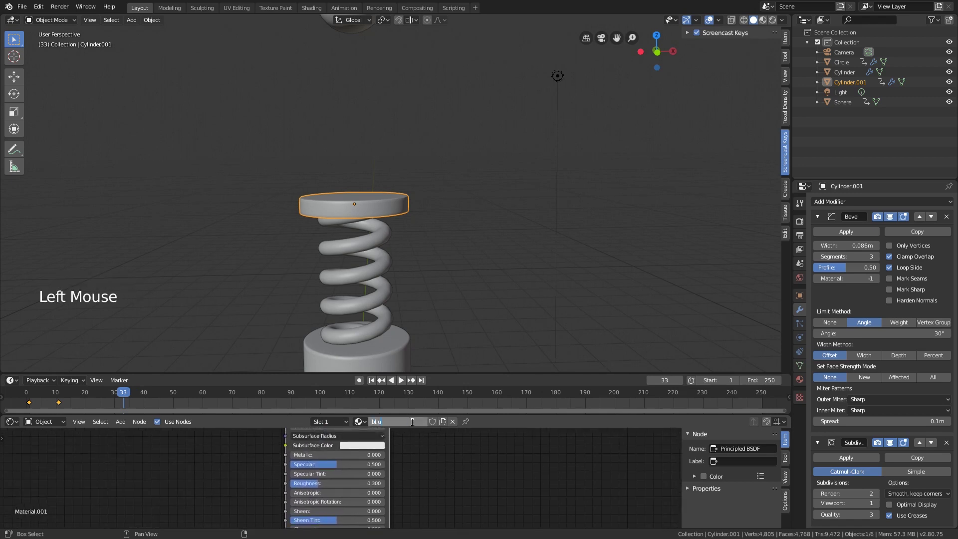
key("BackSpace")
key("BackSpace")
type("ue_ba")
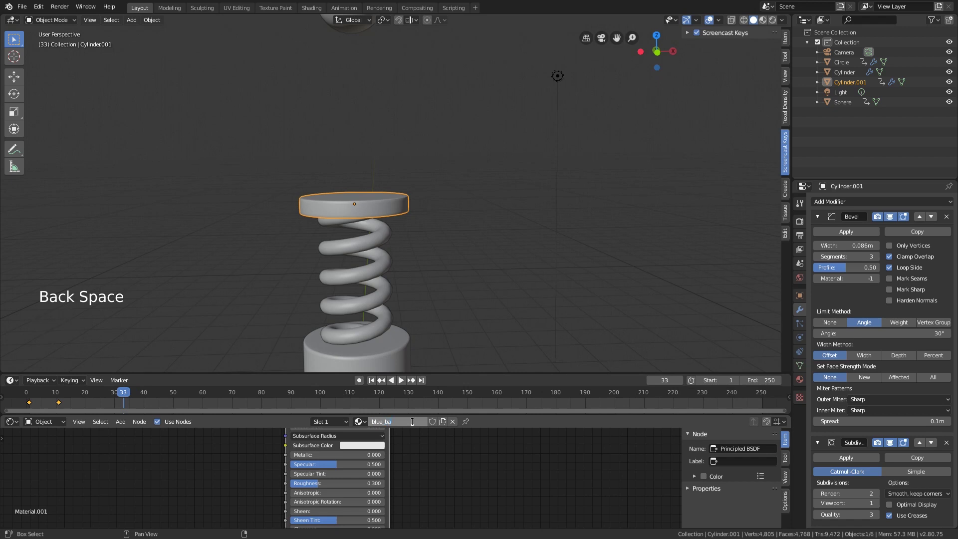
type("se")
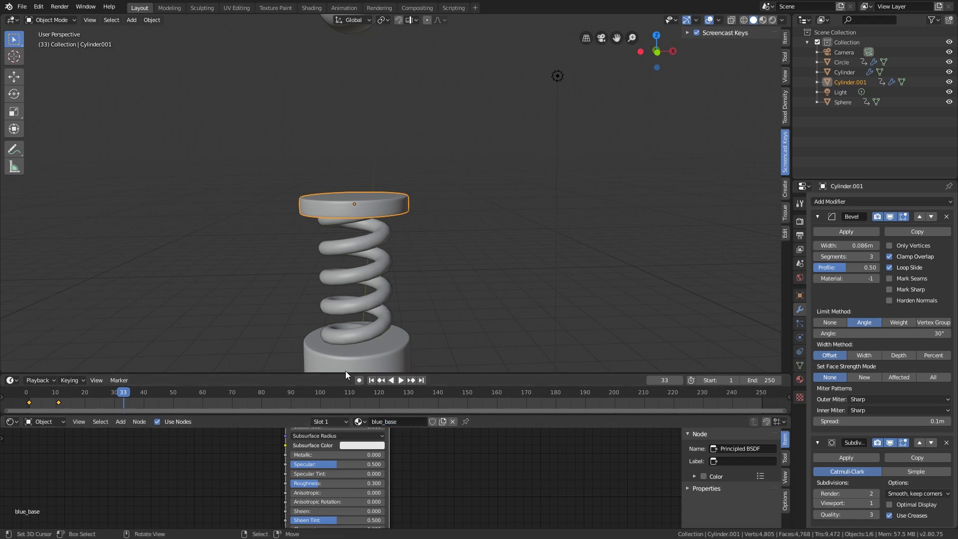
Step: Assign the existing blue_base material to the base cylinder below the spring
right_click(345, 370)
left_click(376, 422)
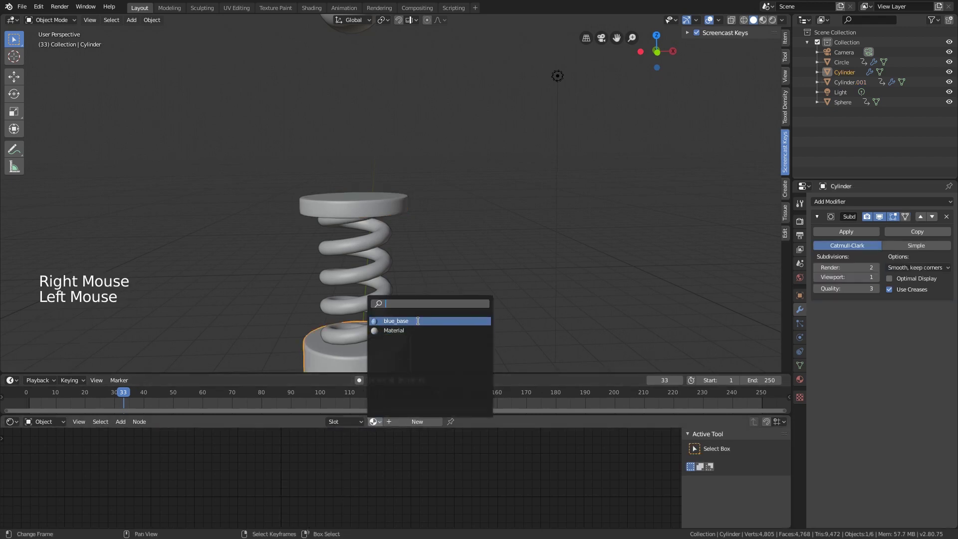
left_click(411, 322)
Step: Create a new material on the spring and name it metal
right_click(373, 308)
left_click(465, 408)
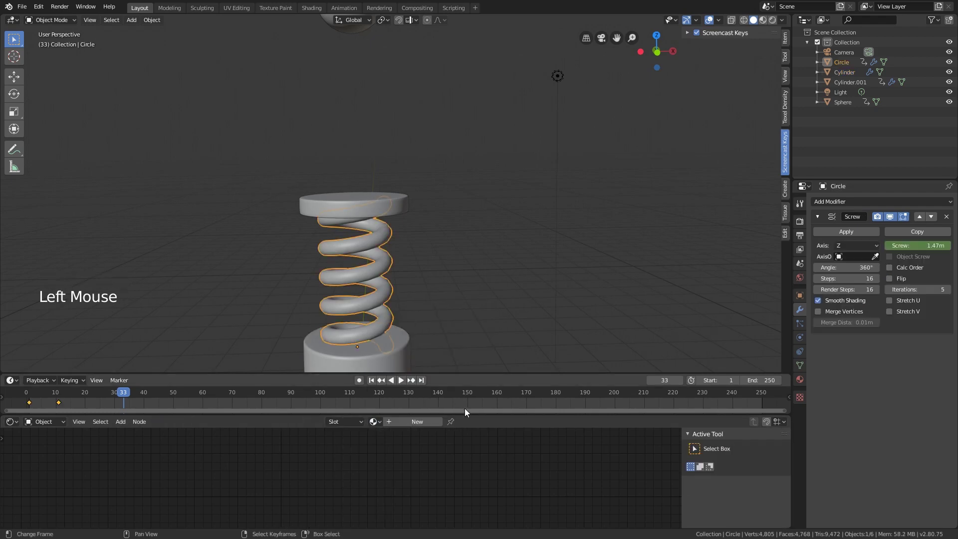
left_click(370, 460)
middle_click_drag(370, 461, 375, 474)
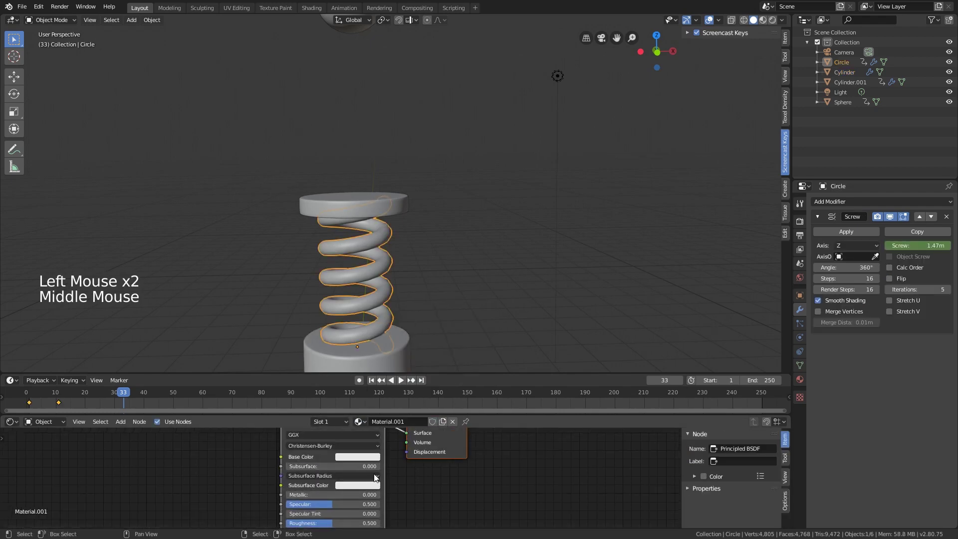
left_click(405, 422)
type("metal")
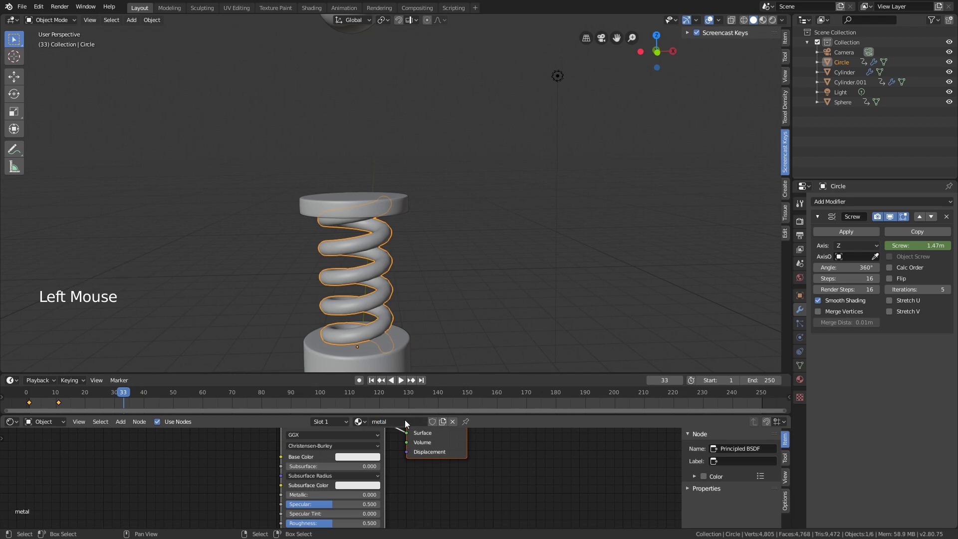
key("Return")
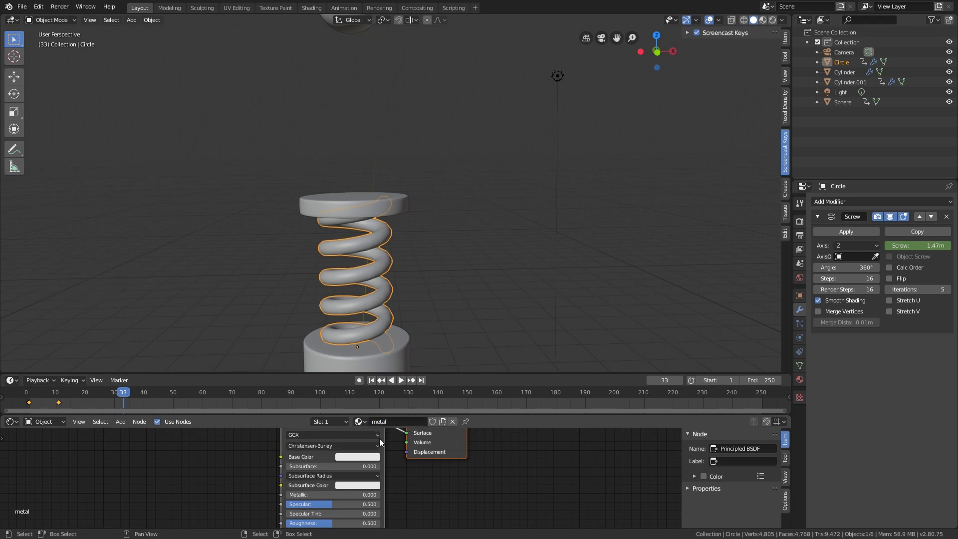
Step: Set the spring's metal material to a metallic value of 1.0 and a roughness of 0.2
left_click_drag(327, 495, 425, 495)
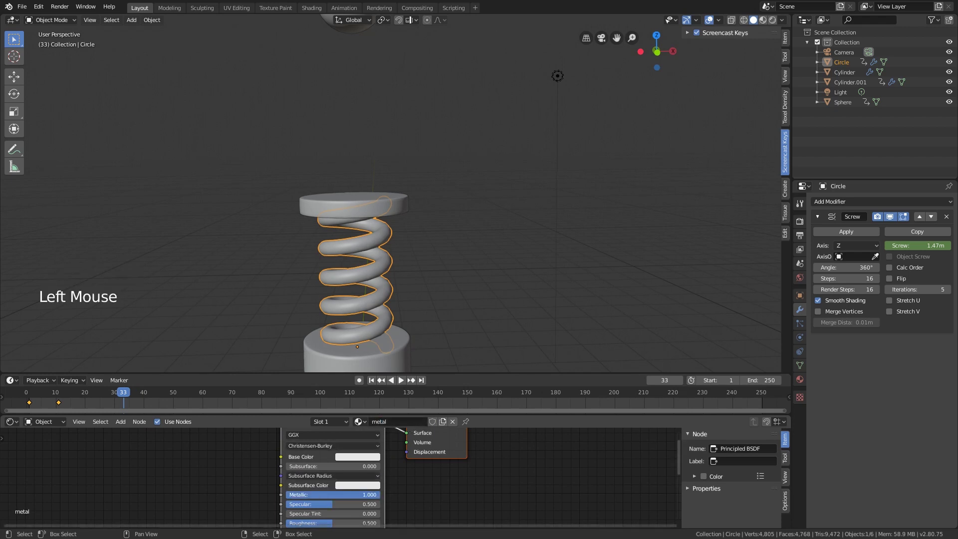
left_click(375, 457)
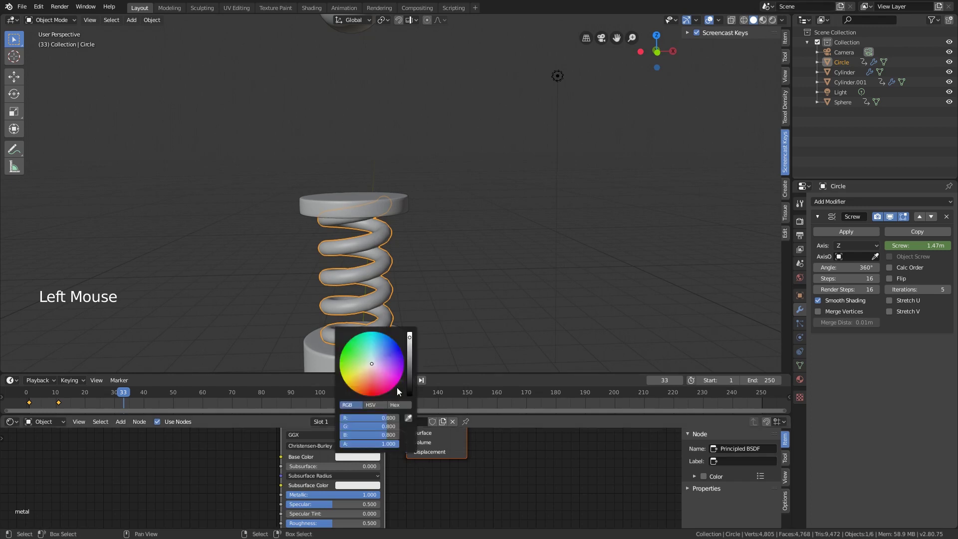
left_click(465, 475)
middle_click_drag(379, 505, 382, 483)
left_click(375, 484)
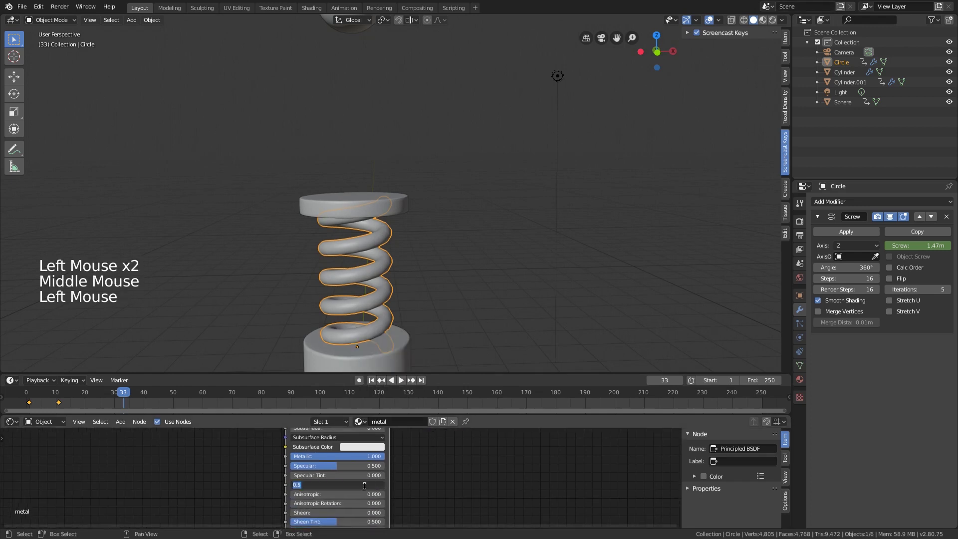
type("0.2")
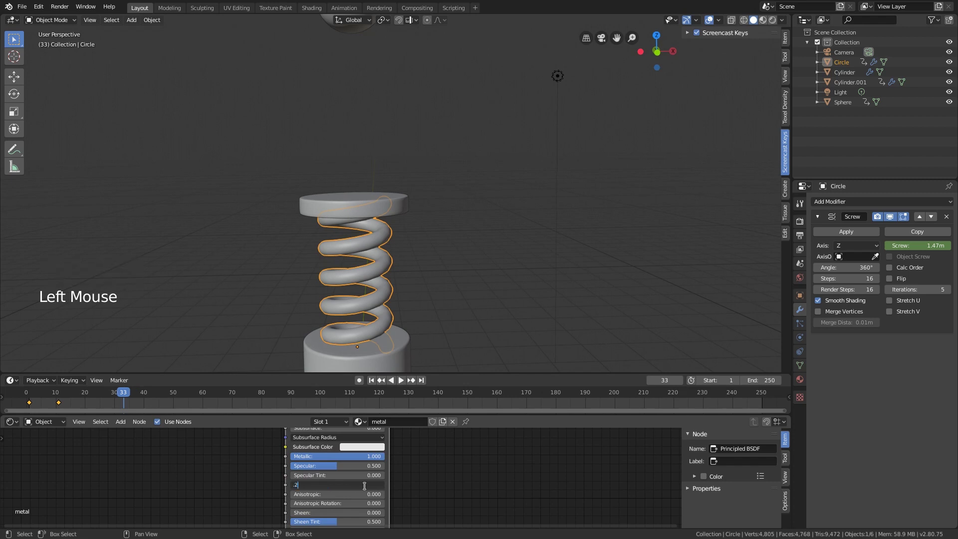
key("Return")
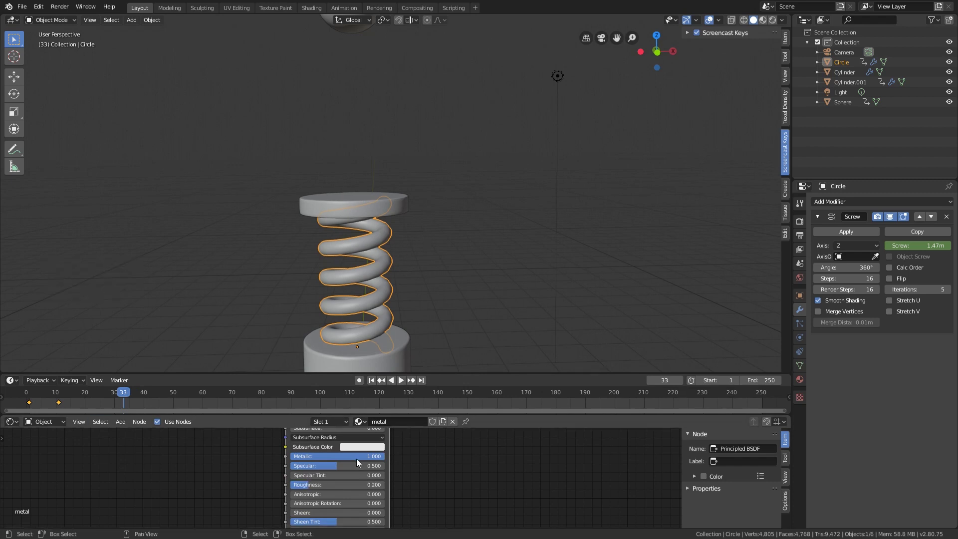
Step: Create a new material on the sphere and name it ball
scroll(394, 144, "down", 2)
middle_click_drag(397, 133, 403, 166, "shift")
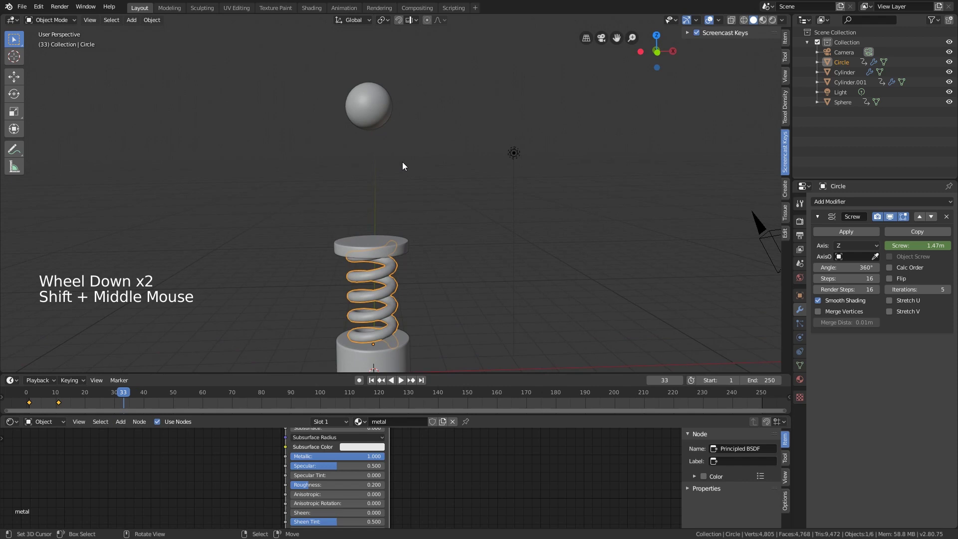
right_click(361, 125)
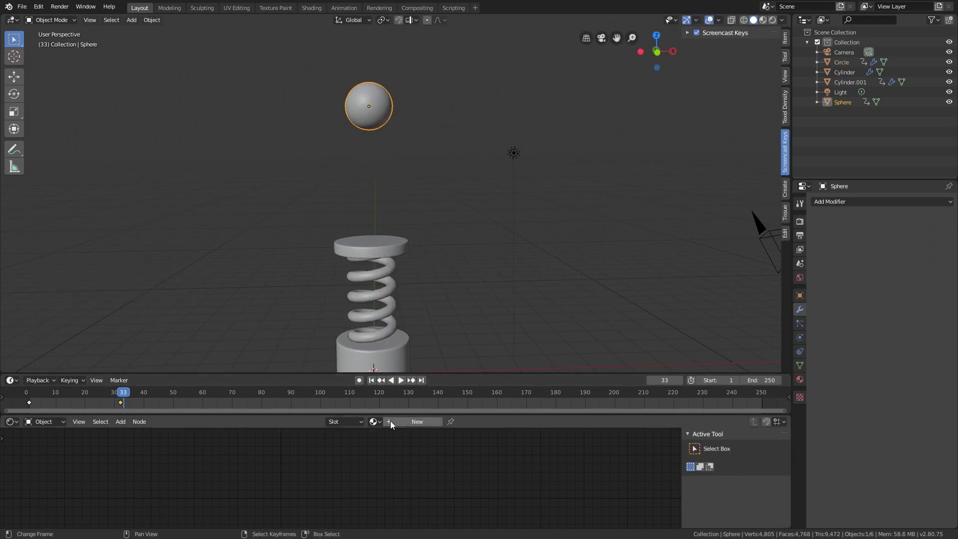
left_click(409, 421)
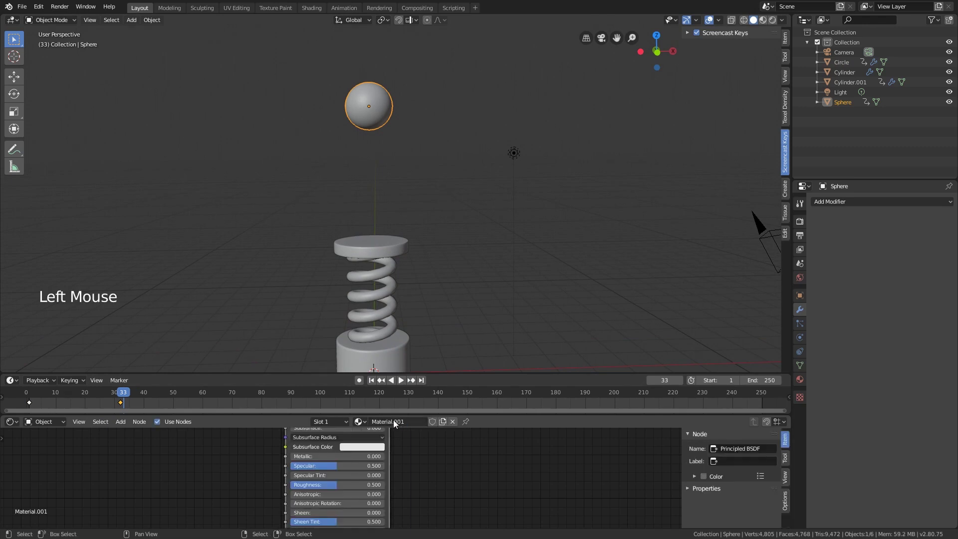
double_click(393, 422)
type("ball")
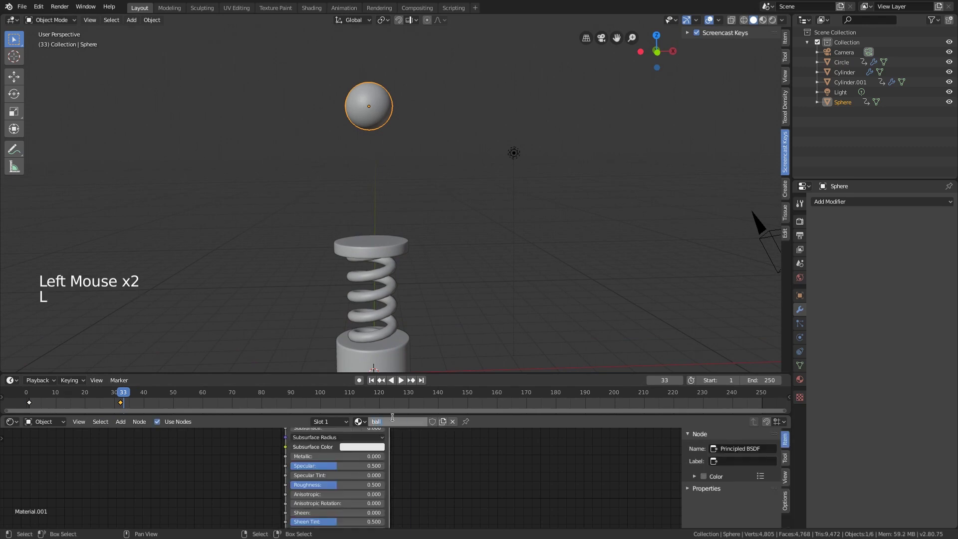
Step: Set the metallic value of the sphere's ball material to 1.0
middle_click_drag(389, 413, 322, 423)
middle_click_drag(344, 456, 352, 469)
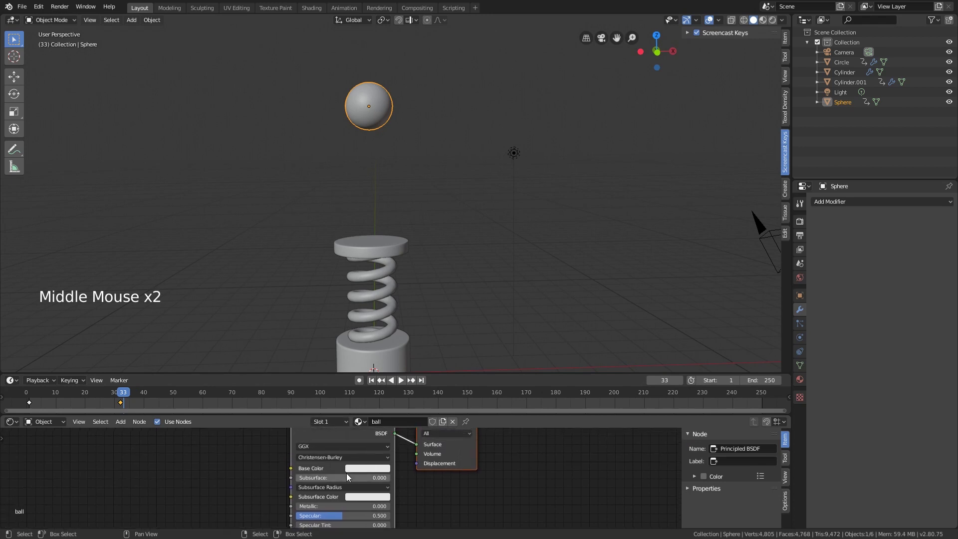
left_click(352, 469)
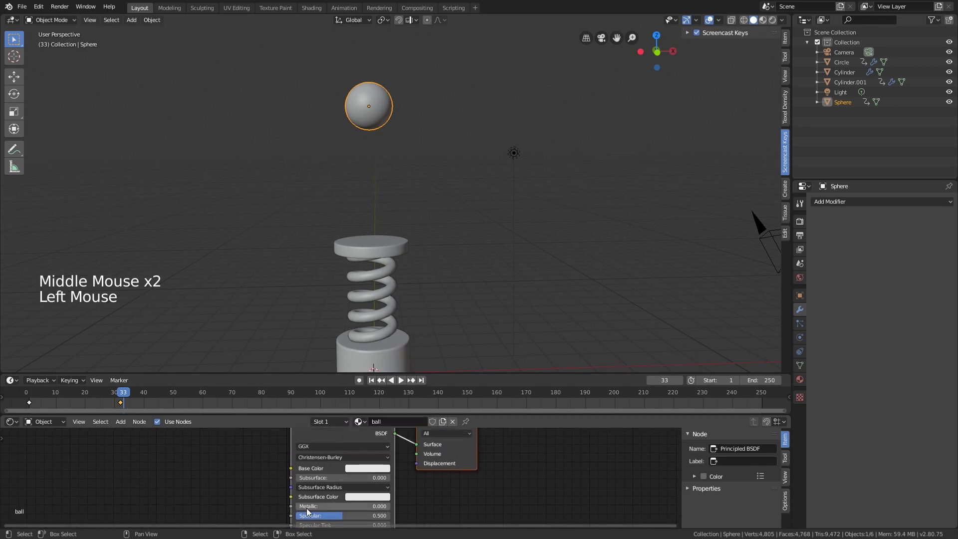
left_click_drag(309, 507, 378, 504)
Step: Add an Image Texture node to the ball material and connect its color output to the Principled BSDF's roughness
middle_click_drag(347, 465, 402, 443)
key("shift+a")
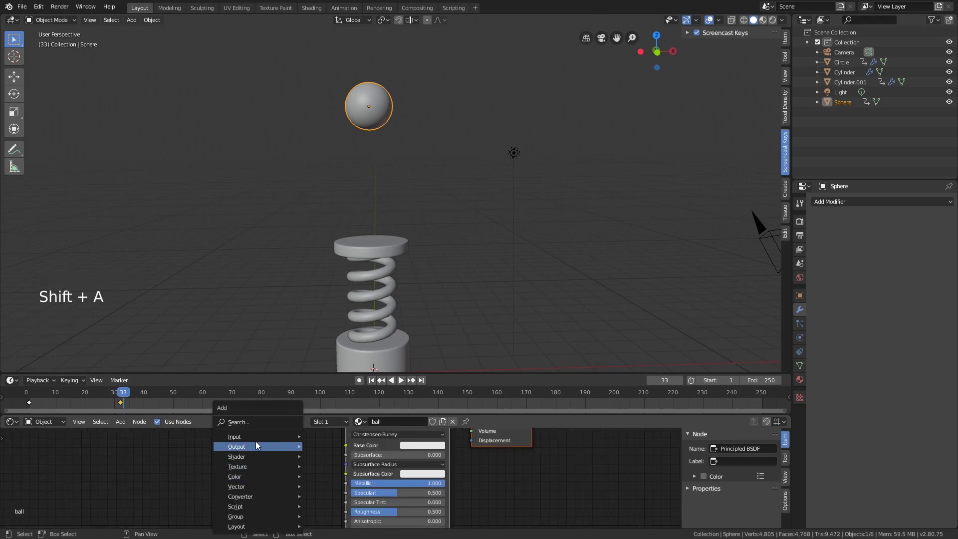
left_click(254, 424)
type("image")
key("Return")
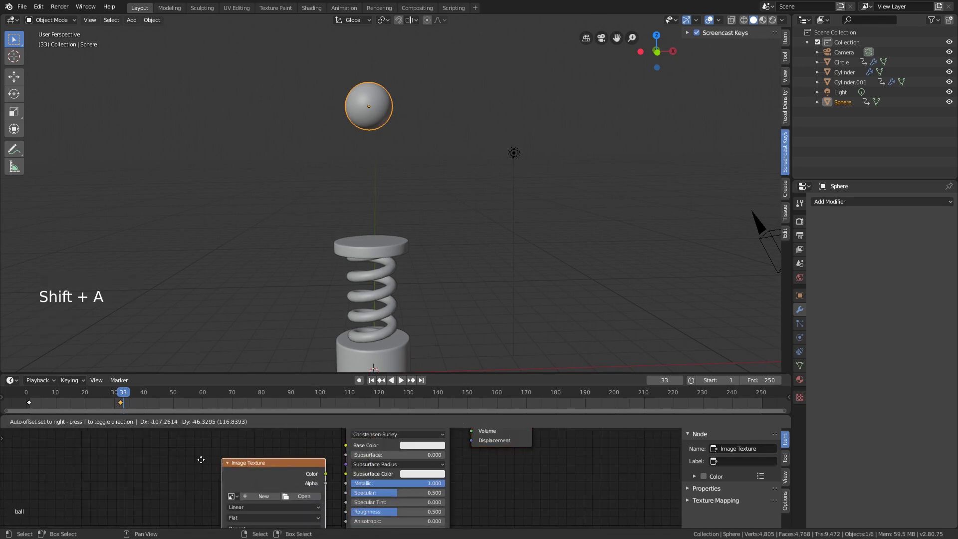
left_click(286, 483)
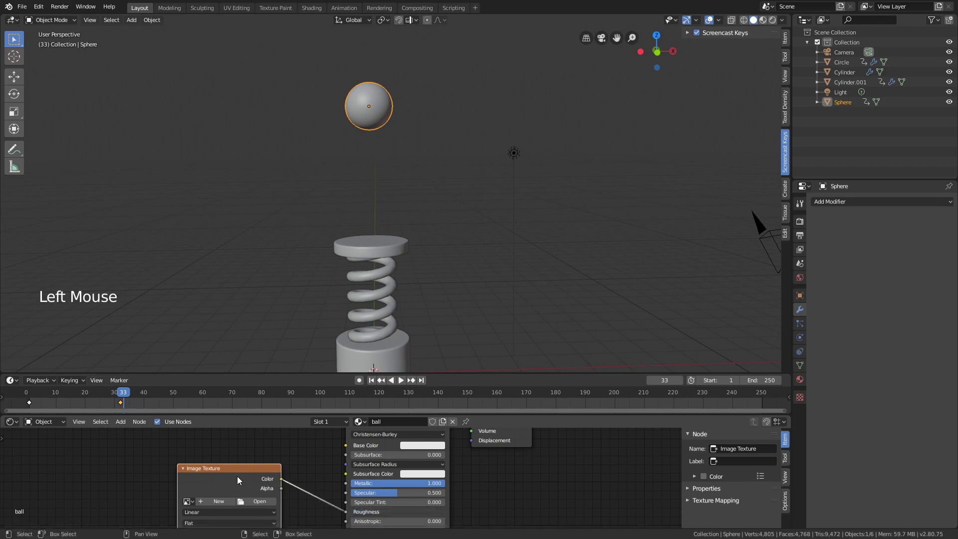
left_click_drag(238, 476, 216, 497)
Step: Load 92983372-grunge-metal-texture-background.jpg from the grunge map folder into the Image Texture node, using thumbnails to identify it
left_click(235, 519)
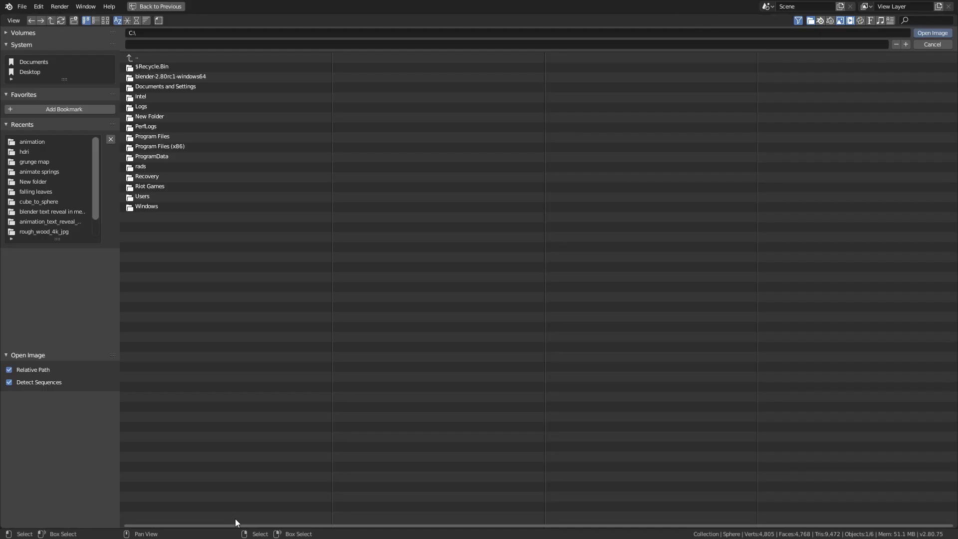
left_click(48, 160)
left_click(166, 80)
double_click(167, 79)
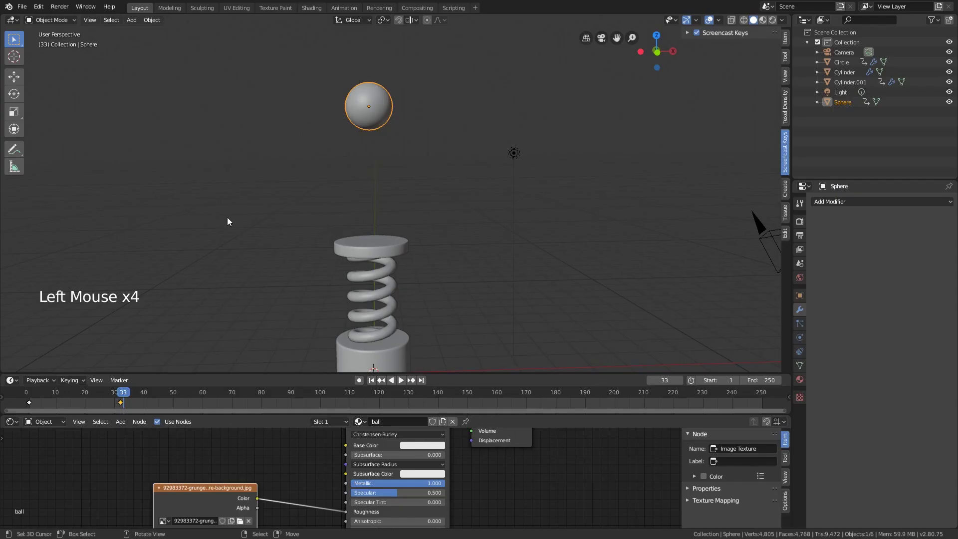
left_click(240, 521)
left_click(105, 20)
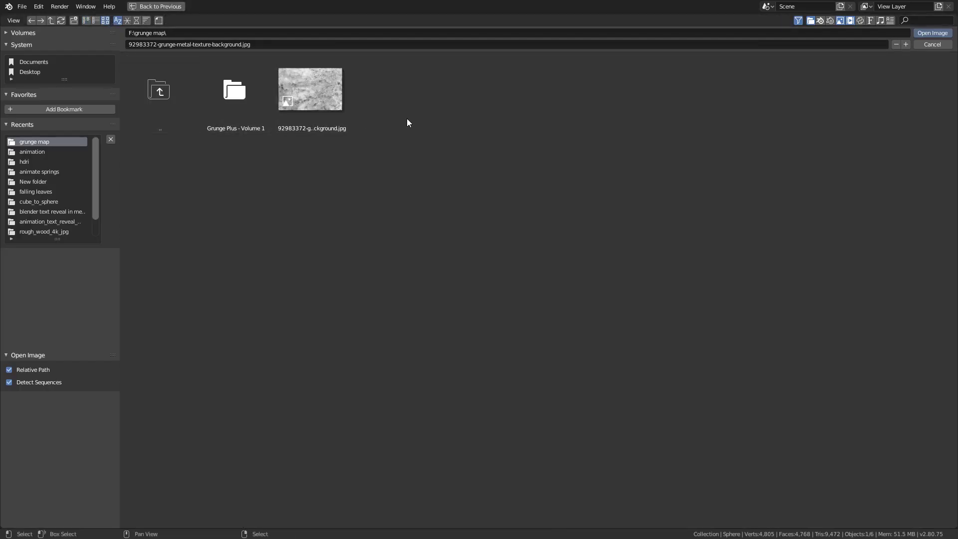
double_click(314, 88)
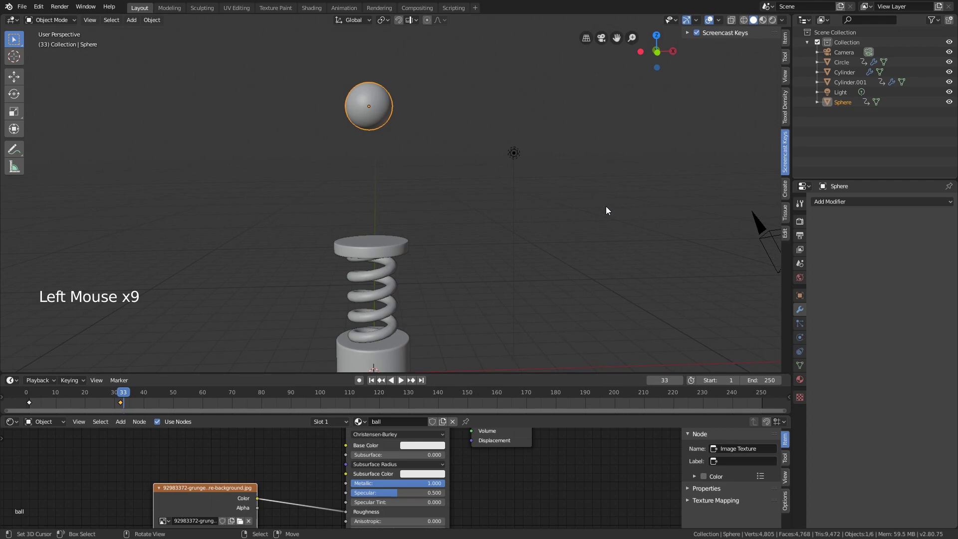
Step: Switch the viewport to rendered shading and inspect the grunge texture on the sphere
left_click(773, 20)
middle_click_drag(380, 140, 401, 205, "shift")
scroll(400, 205, "up", 2)
scroll(401, 205, "up", 4)
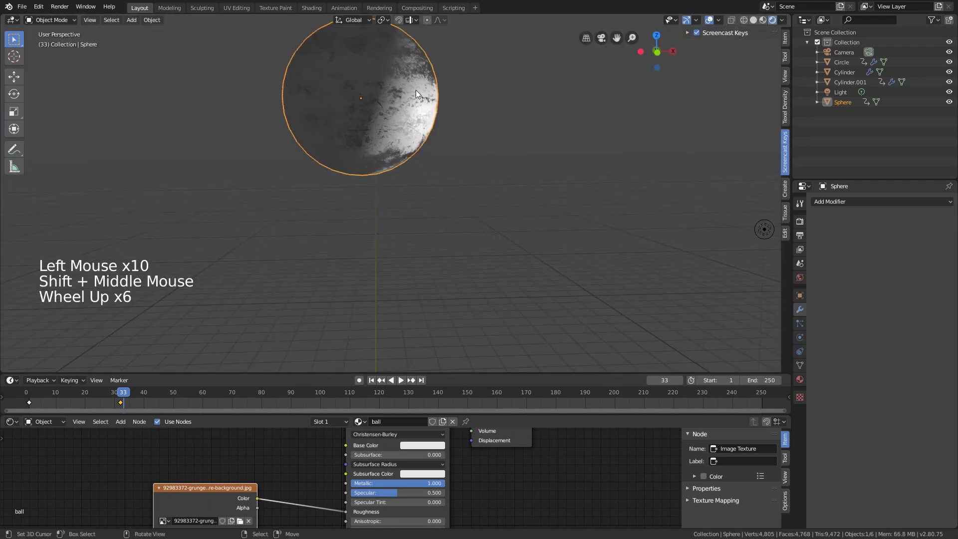
scroll(401, 282, "down", 8)
middle_click_drag(424, 292, 408, 224, "shift")
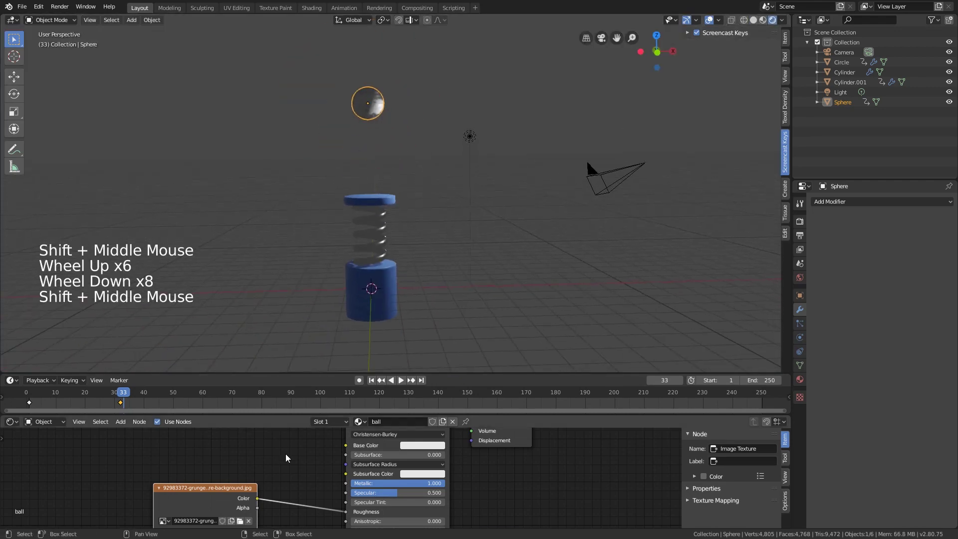
Step: Insert a ColorRamp node between the Image Texture's color output and the roughness input of the ball material
middle_click_drag(238, 487, 254, 455)
left_click_drag(255, 454, 222, 470)
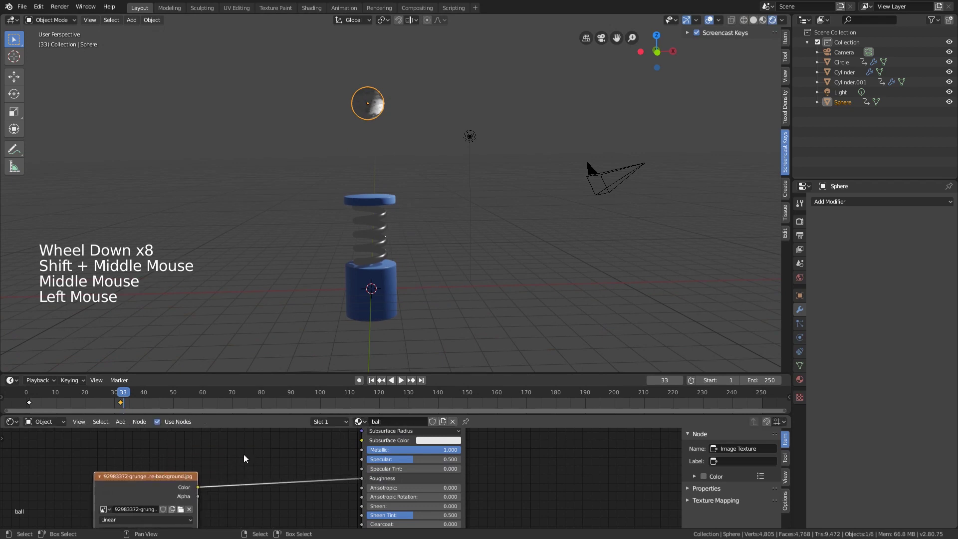
left_click(247, 457)
key("shift+a")
left_click(229, 426)
type("colo")
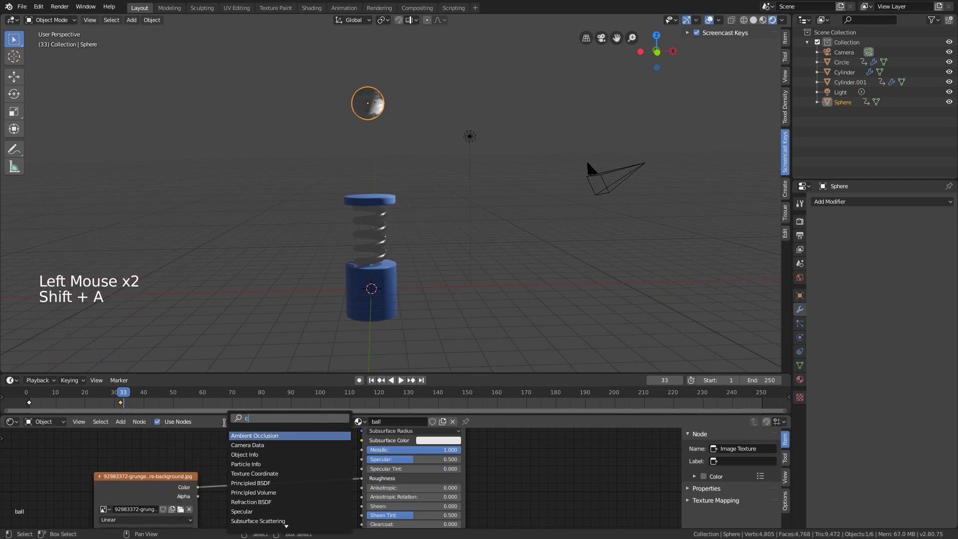
left_click(250, 435)
left_click(249, 507)
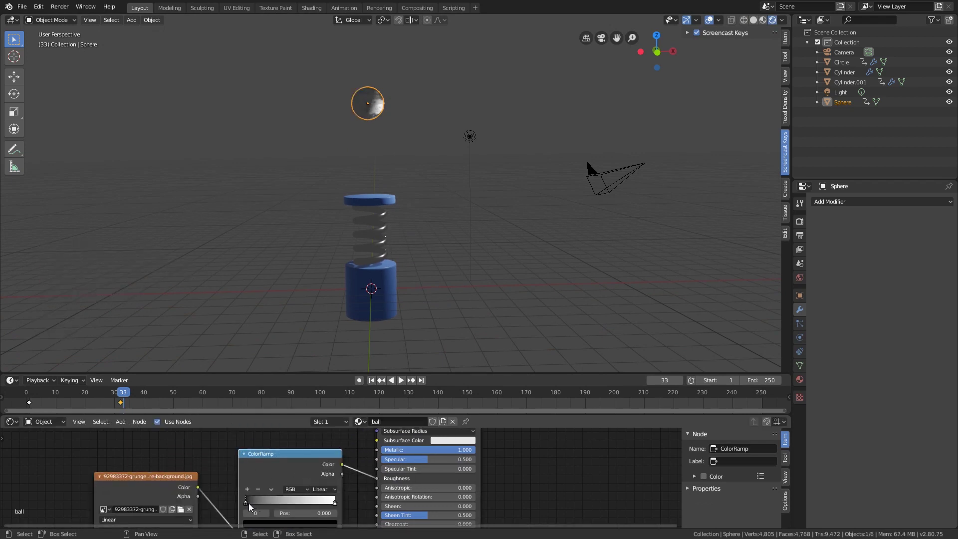
Step: Try the ColorRamp's black stop at position 0.277, inspect the sphere up close, and return the stop to 0
left_click_drag(248, 506, 270, 504)
middle_click_drag(439, 182, 417, 271, "shift")
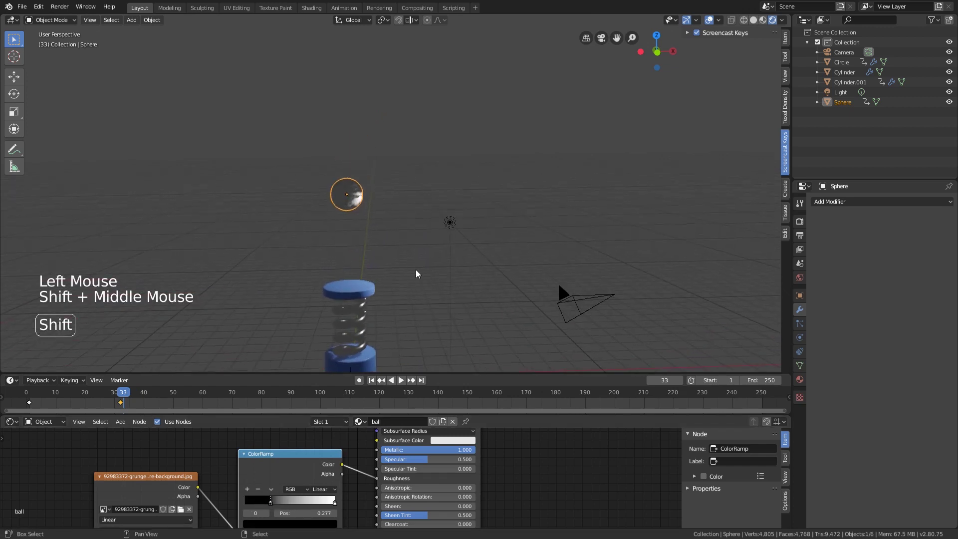
scroll(300, 234, "up", 7)
middle_click_drag(300, 234, 419, 271, "shift")
left_click(286, 502)
left_click_drag(286, 502, 225, 504)
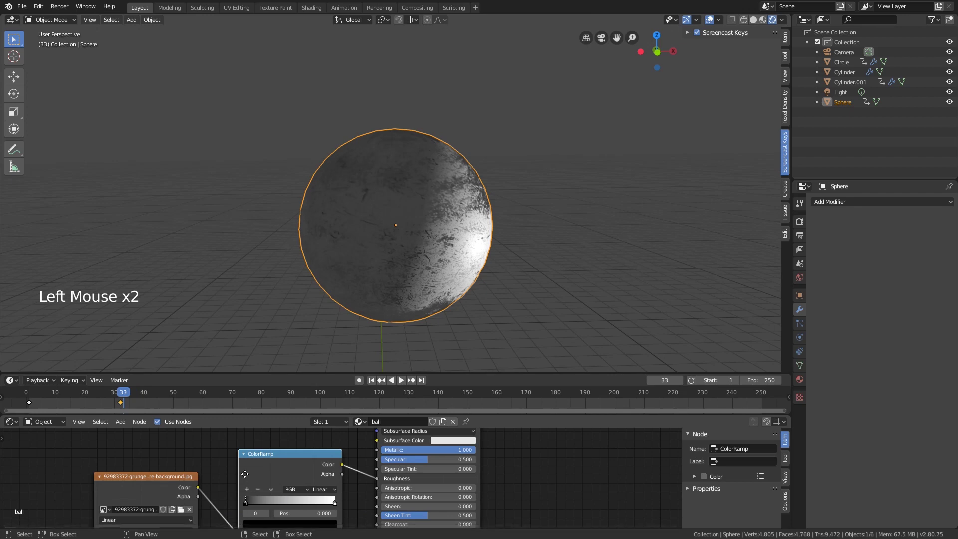
Step: Try adjusting the brightness of the ColorRamp's first stop and leave its color black
middle_click_drag(260, 494, 244, 453)
left_click(230, 462)
left_click(241, 482)
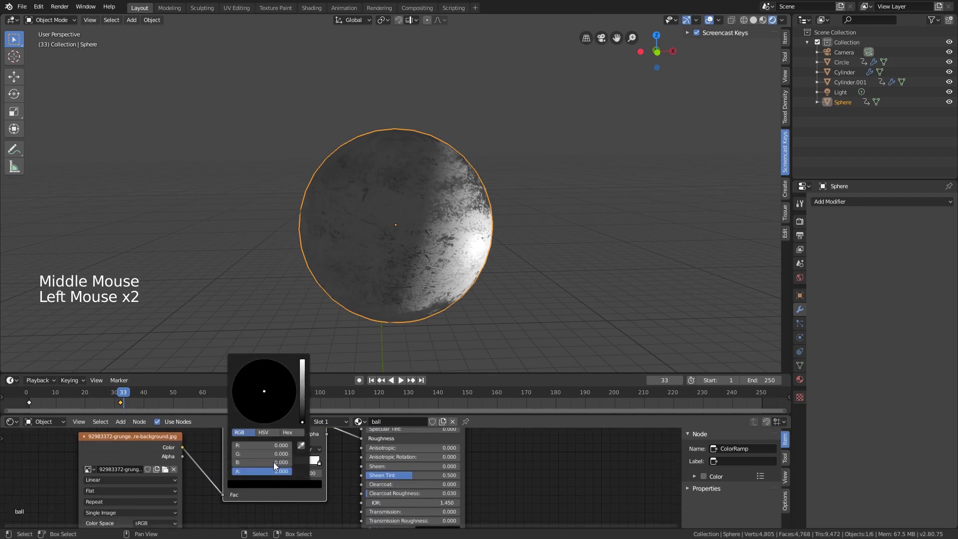
left_click_drag(301, 386, 302, 422)
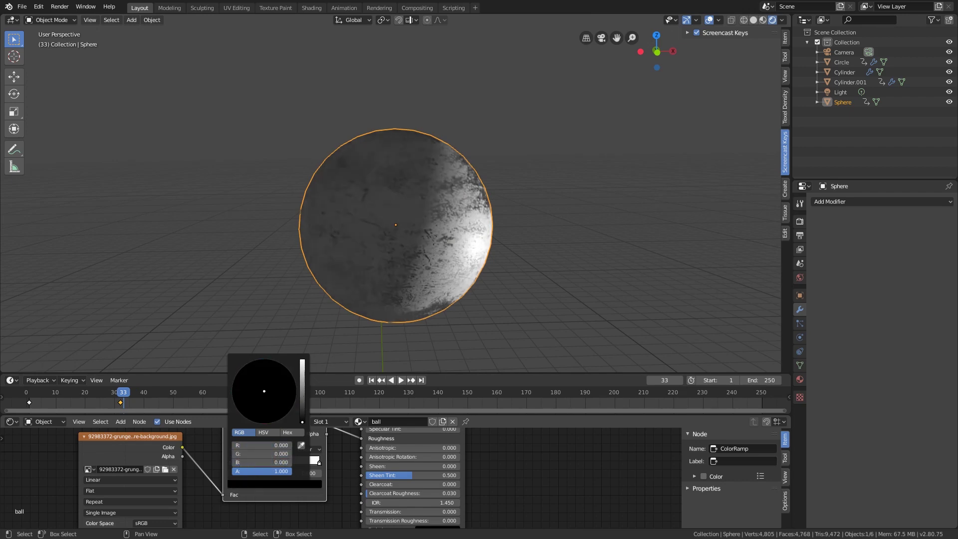
middle_click_drag(288, 484, 322, 470)
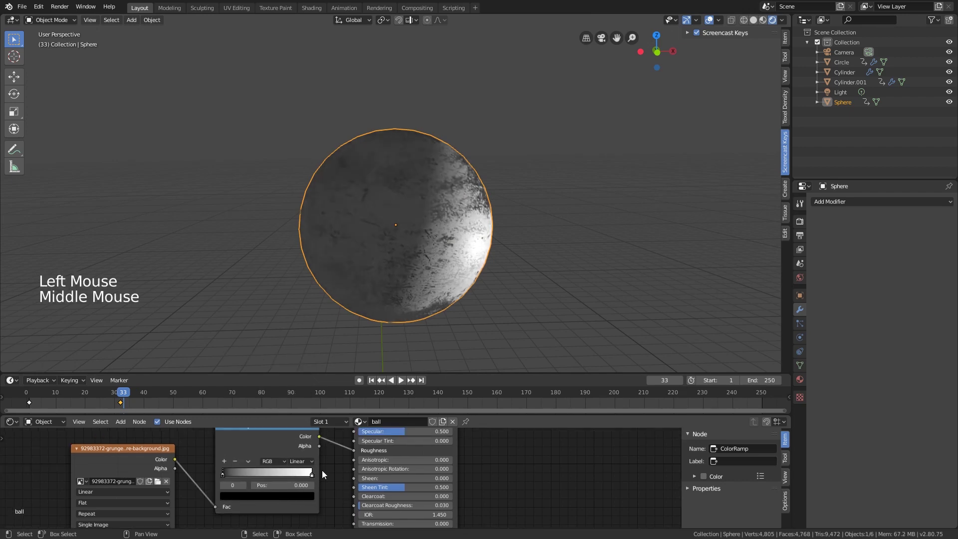
Step: Bring the whole spring assembly into view and change the scene's render engine to Cycles
scroll(322, 471, "down", 3)
scroll(386, 224, "down", 6)
middle_click_drag(385, 259, 381, 191, "shift")
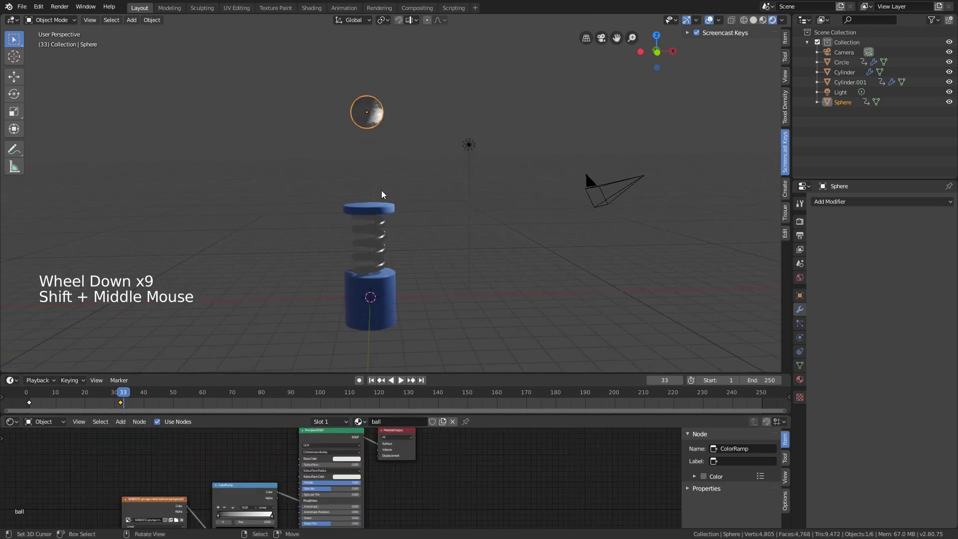
scroll(382, 196, "up", 2)
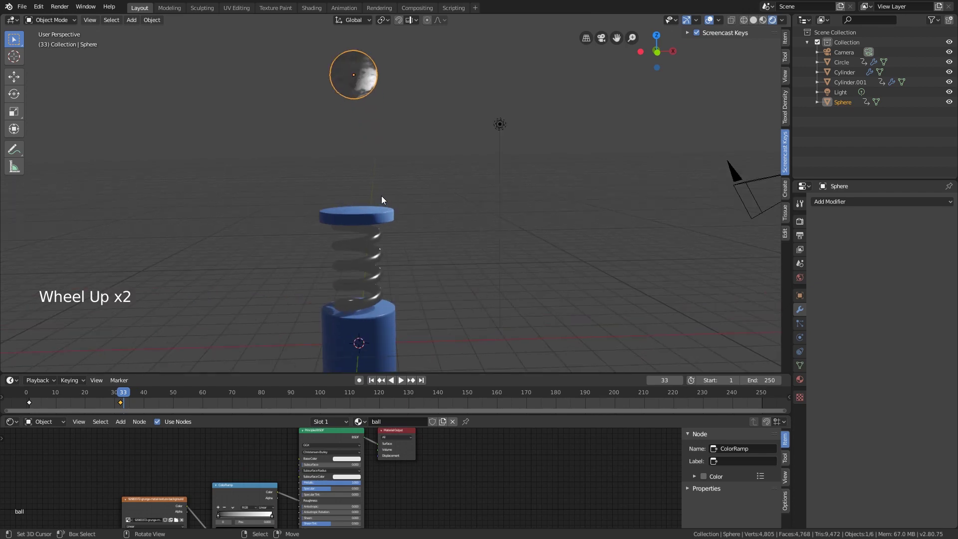
left_click(800, 221)
left_click_drag(929, 202, 913, 229)
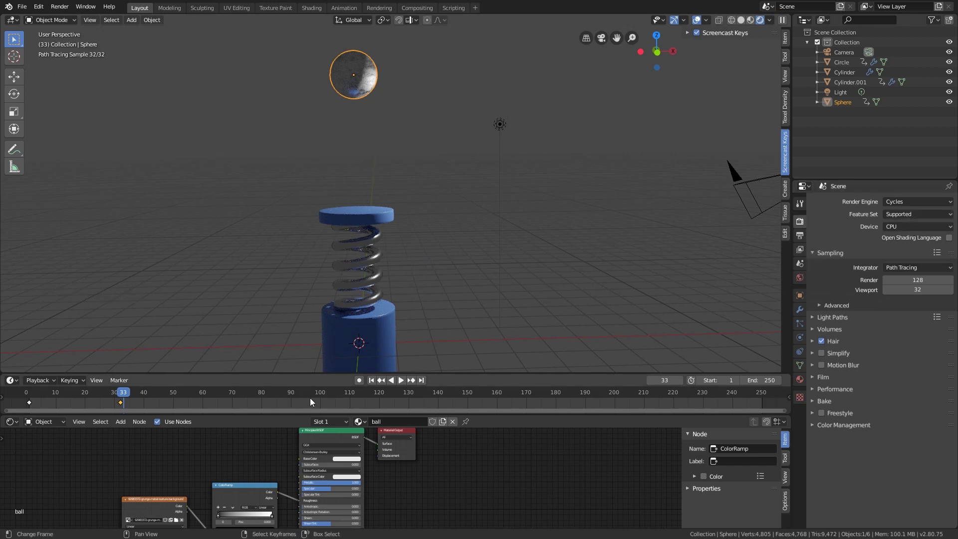
Step: Switch the shader editor to the World shader and add an Environment Texture node beside the Background node
left_click(45, 421)
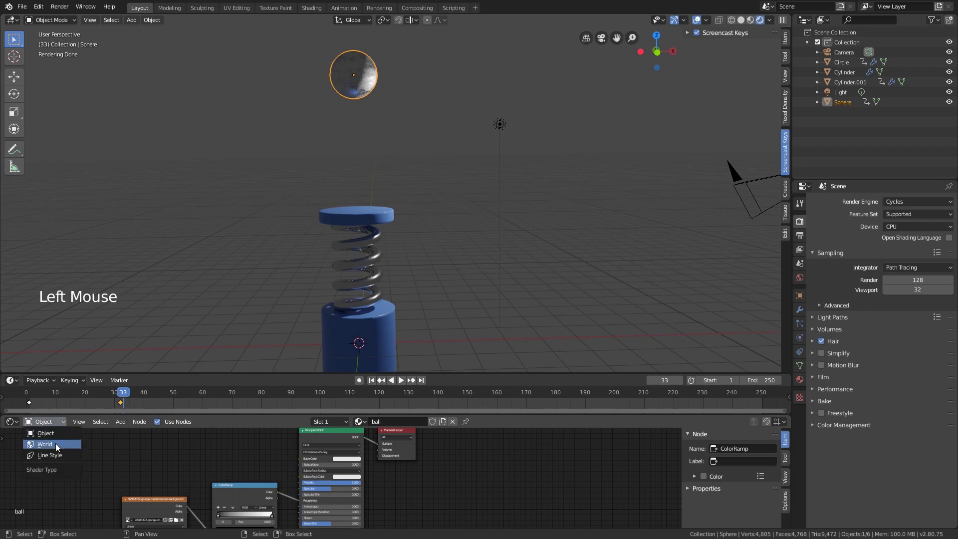
left_click(54, 444)
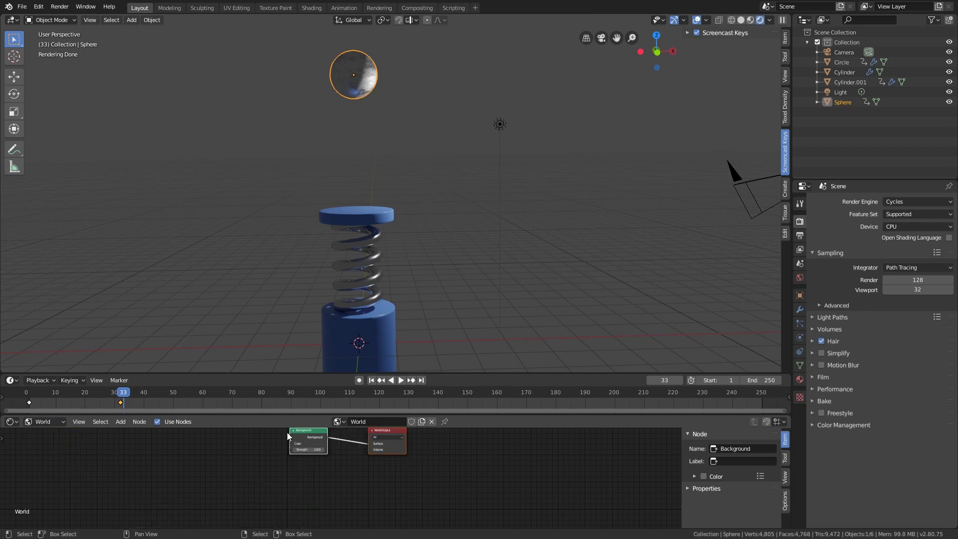
middle_click_drag(286, 432, 302, 486)
scroll(302, 485, "up", 3)
key("shift+a")
left_click(239, 424)
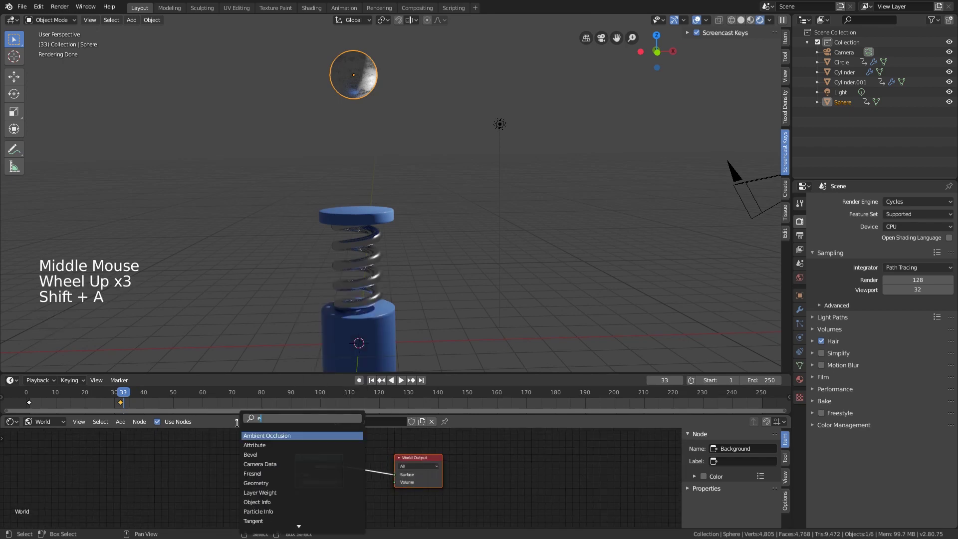
type("env")
left_click(258, 436)
left_click(176, 461)
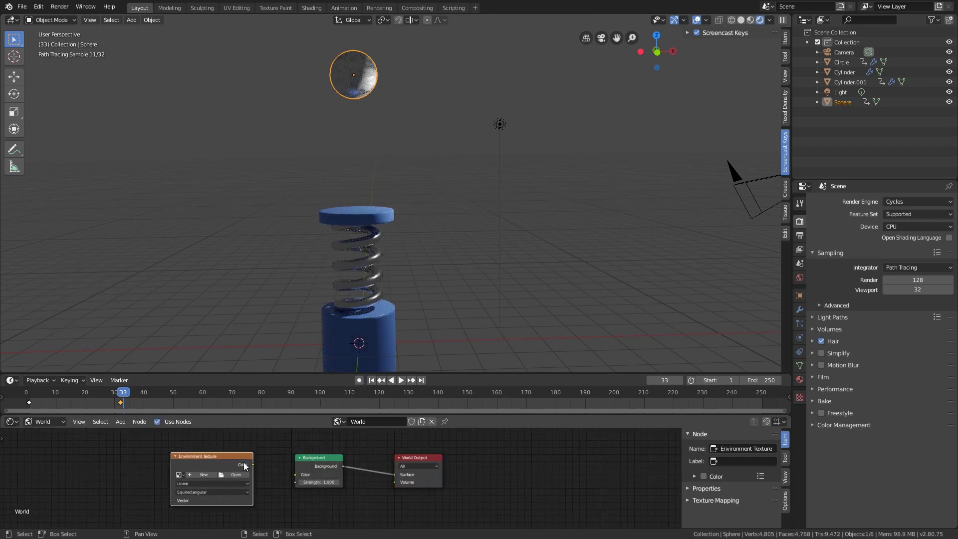
Step: Connect the Environment Texture's color to the Background node and load abandoned_hall_01_4k.hdr from the hdri folder as its image
left_click_drag(252, 464, 296, 475)
left_click(234, 475)
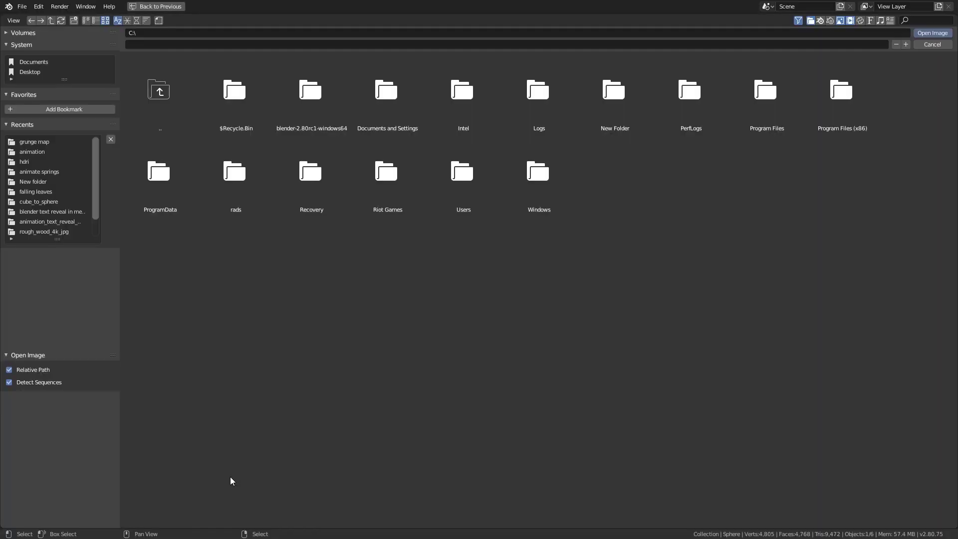
left_click(25, 161)
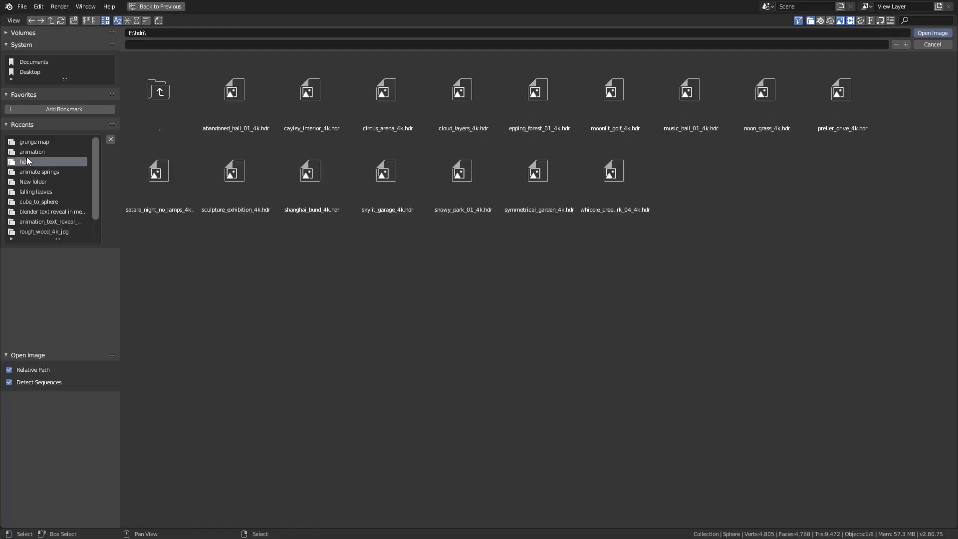
double_click(244, 101)
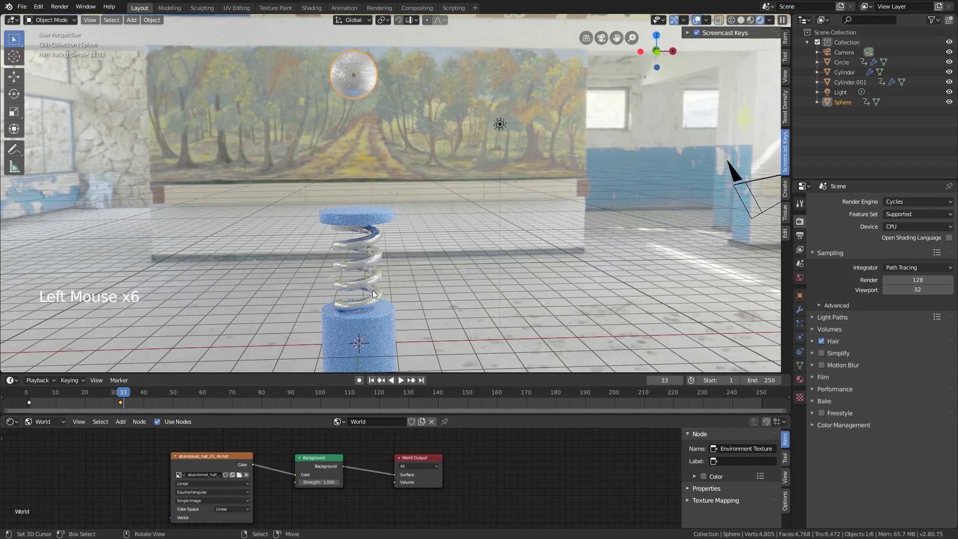
Step: Show the viewport in solid shading, add a plane mesh, and rotate it 90° about the X axis
middle_click_drag(398, 232, 407, 246, "shift")
left_click(745, 20)
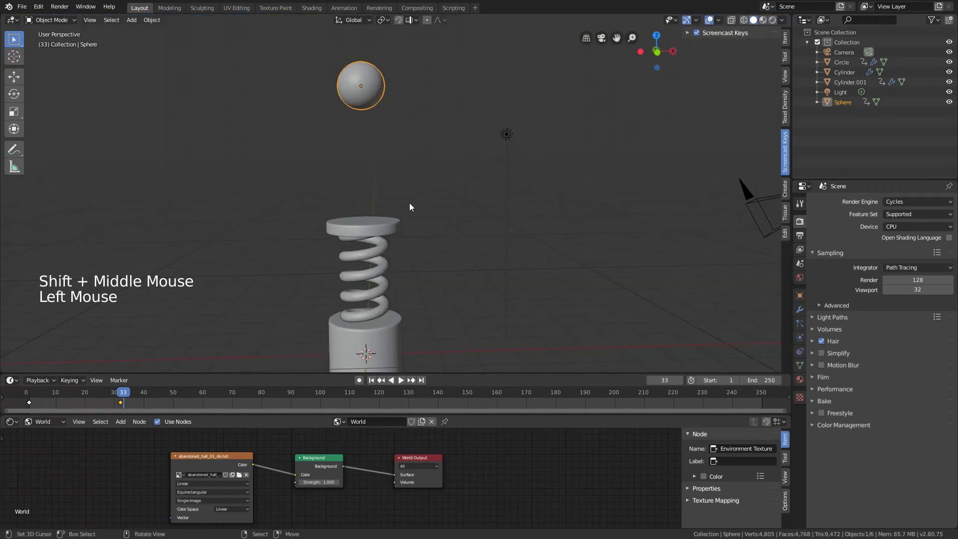
mouse_move(410, 202)
middle_mouse_down()
mouse_move(444, 235)
mouse_move(470, 235)
middle_mouse_up()
key("shift+a")
mouse_move(495, 232)
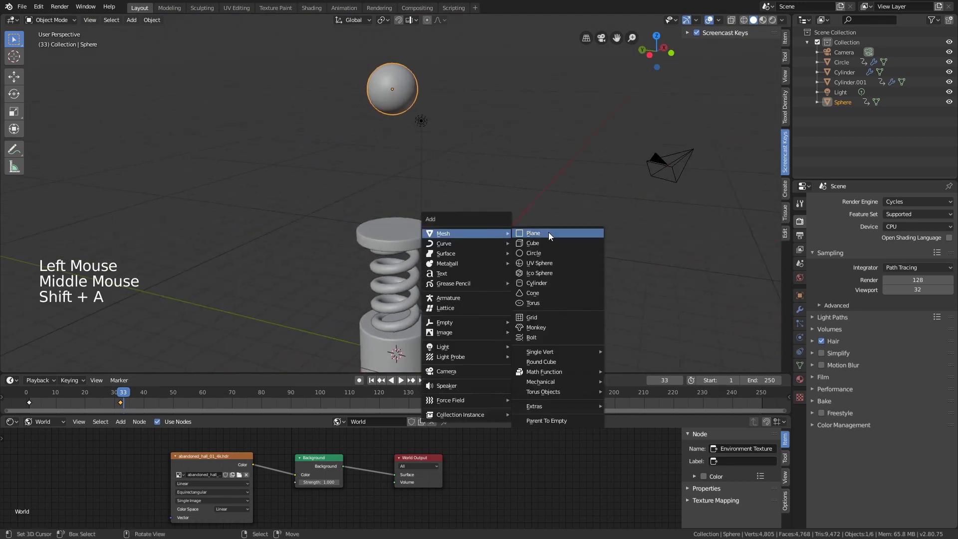
left_click(549, 232)
key("r")
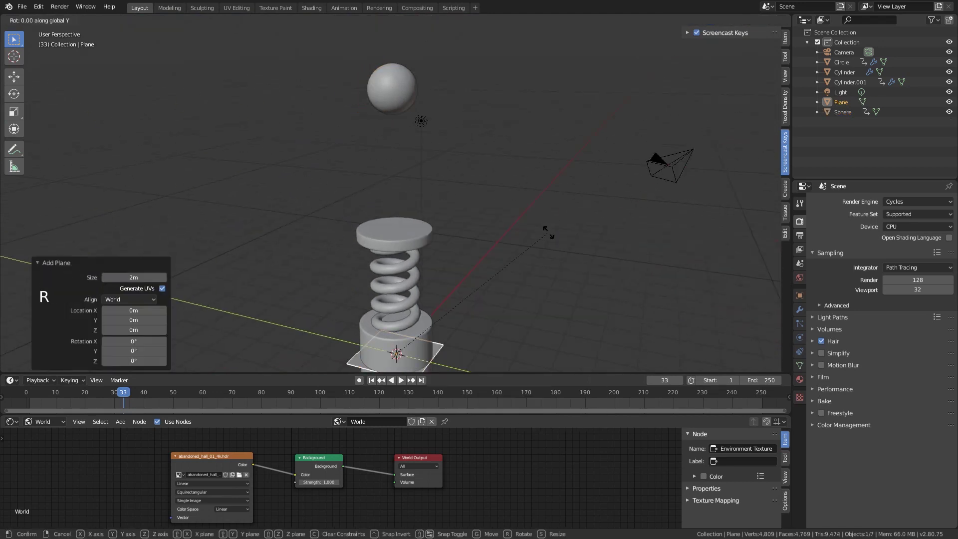
key("x")
key("9")
key("0")
key("Return")
Step: Enlarge the plane by about 5.556 and again by about 1.753, placing it about 2.5 m along Y behind the spring
key("s")
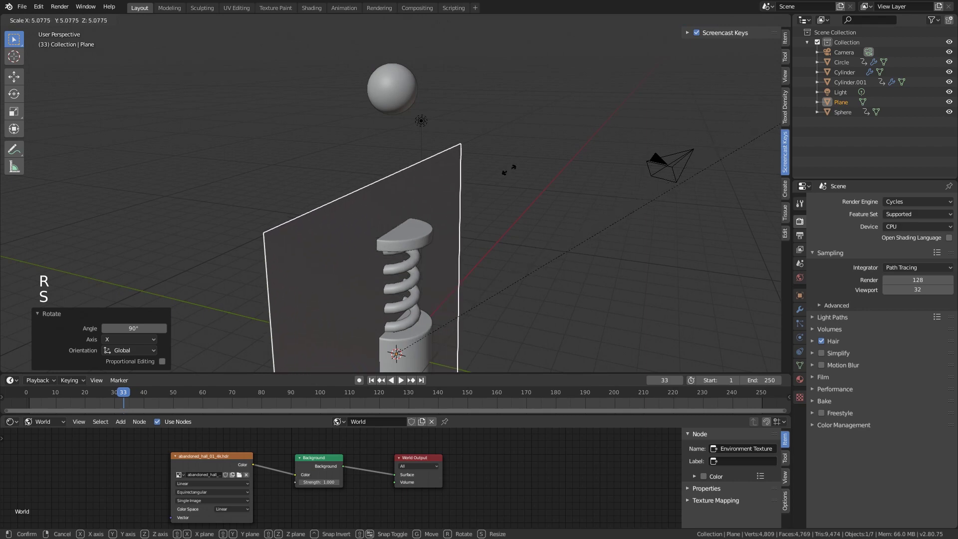
left_click(542, 173)
key("g")
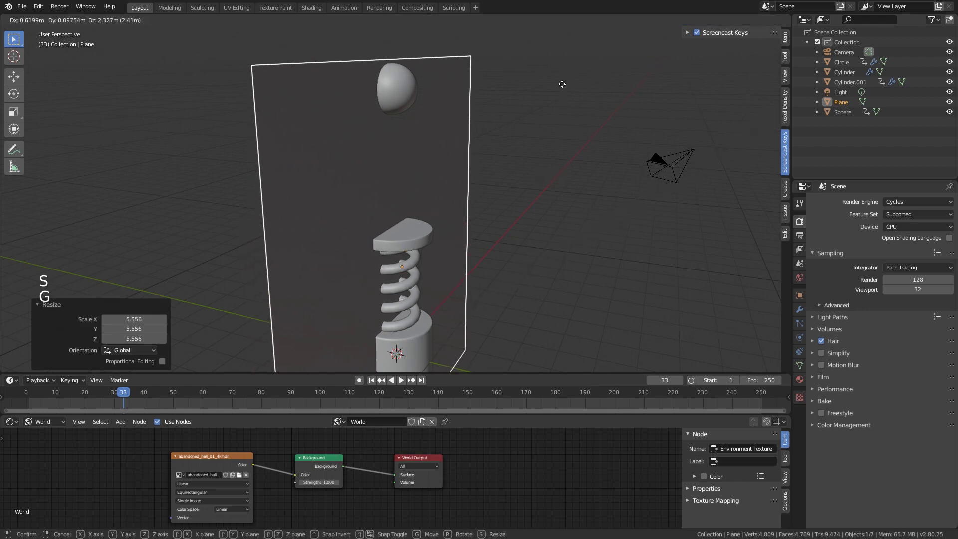
key("x")
key("y")
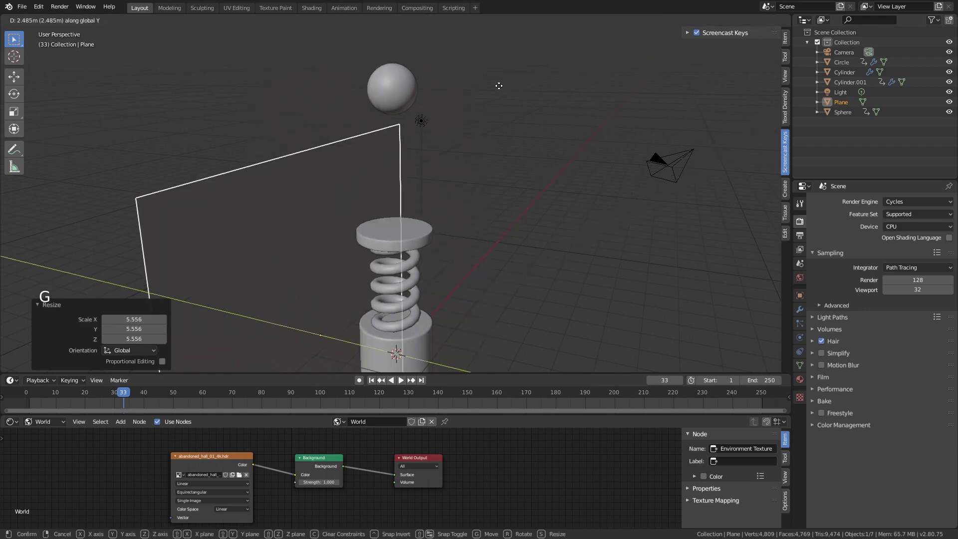
left_click(505, 89)
key("s")
left_click(675, 24)
Step: Raise the backdrop plane about 2.56 m along Z and look at the scene from the front
scroll(448, 253, "down", 3)
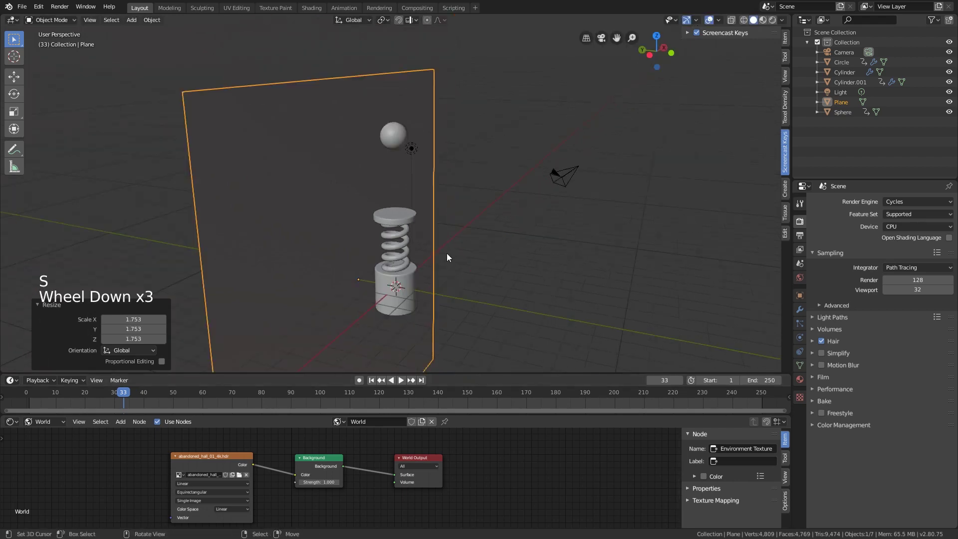
middle_click_drag(448, 253, 368, 253)
scroll(415, 259, "up", 1)
key("g")
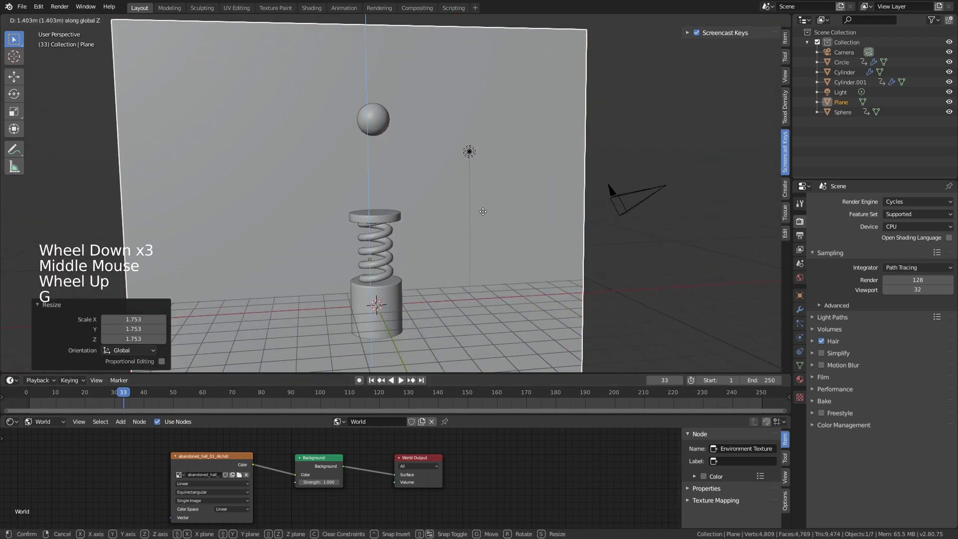
left_click(480, 185)
key("KP_3")
key("KP_1")
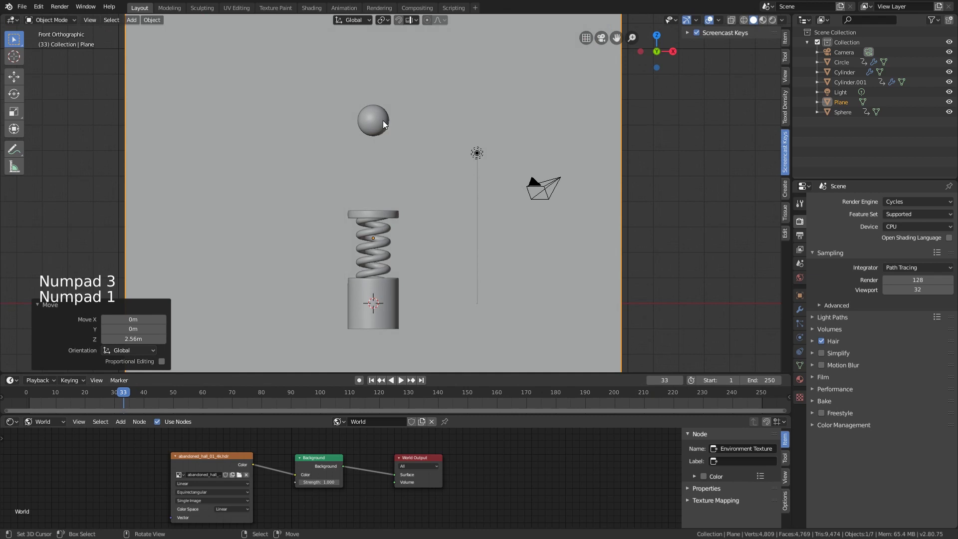
Step: Switch the shader editor back to the Object shader and create a new material for the backdrop plane
right_click(466, 160)
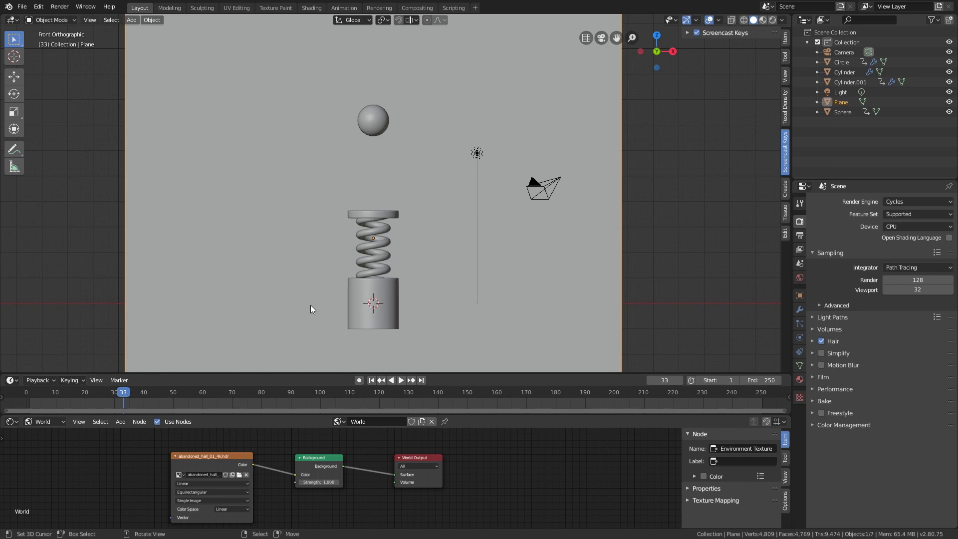
left_click(47, 421)
left_click(48, 432)
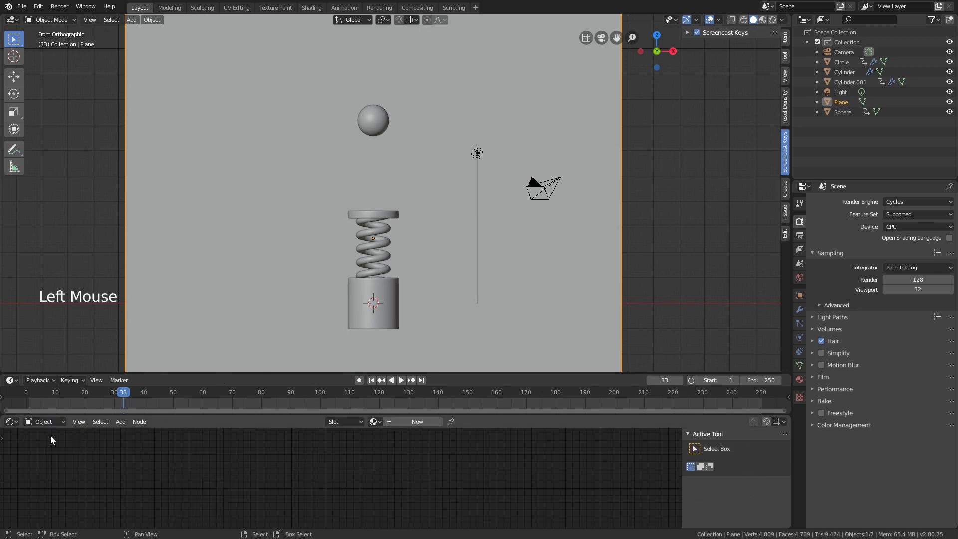
left_click(423, 426)
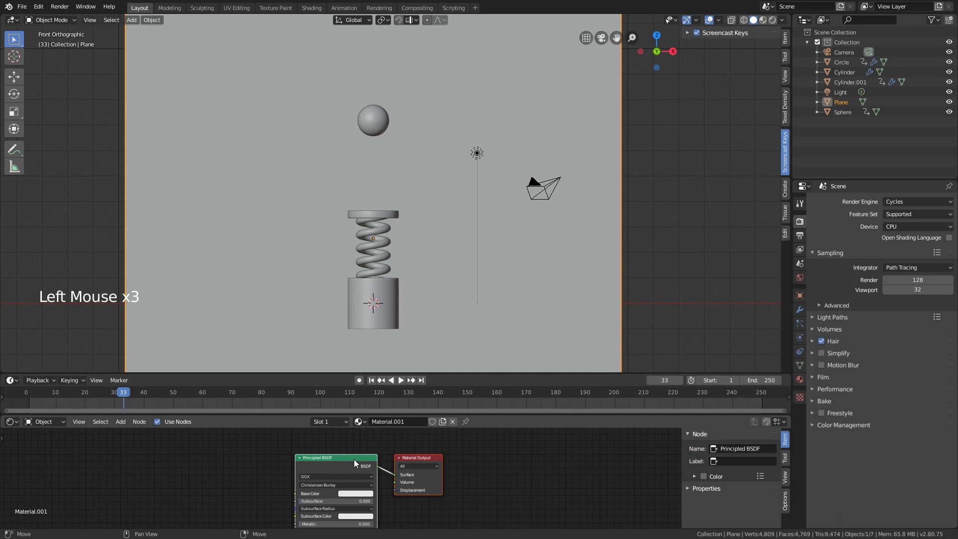
key("Delete")
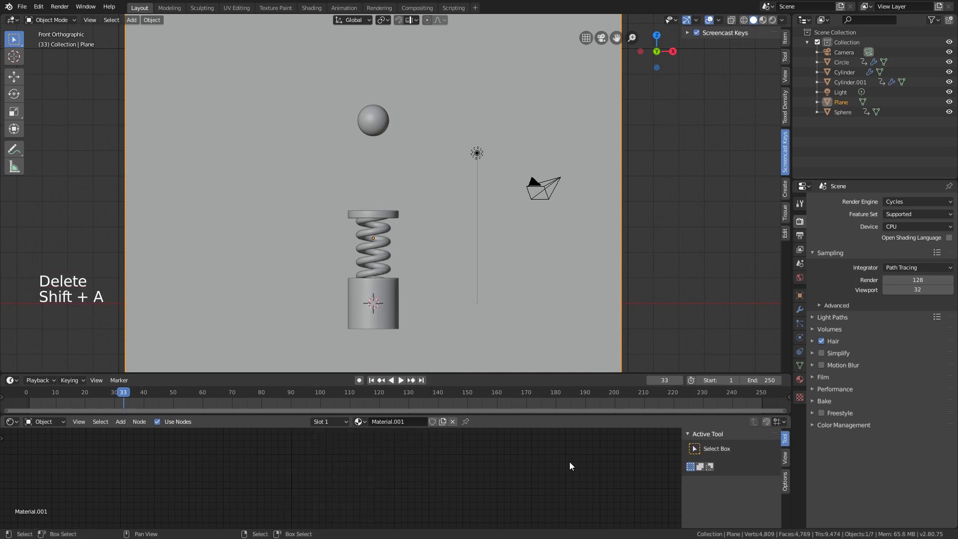
left_click(570, 462)
key("ctrl+z")
key("ctrl+z")
key("ctrl+z")
Step: Replace the plane material's Principled BSDF with an Emission node connected to the Material Output's Surface
left_click(337, 457)
left_click(337, 458)
left_click(337, 457)
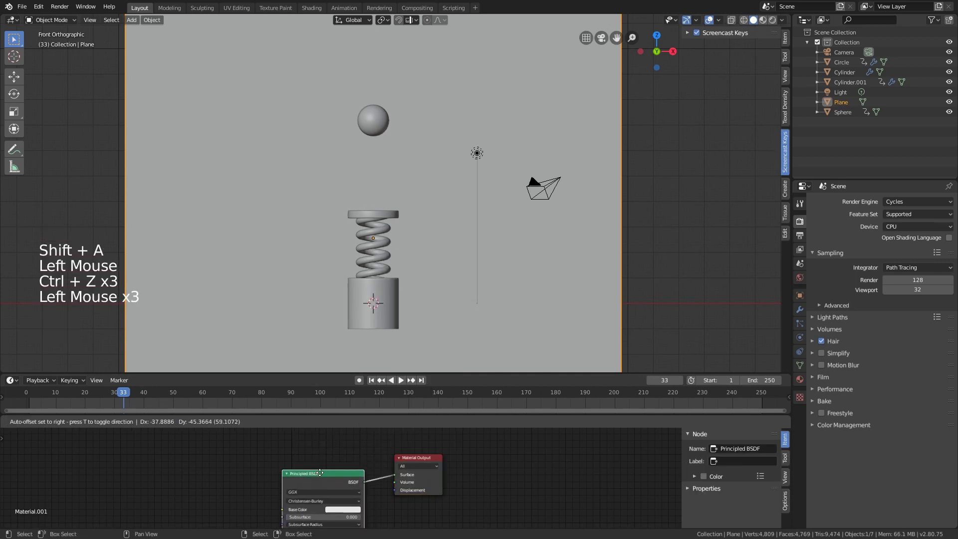
key("Delete")
key("shift+a")
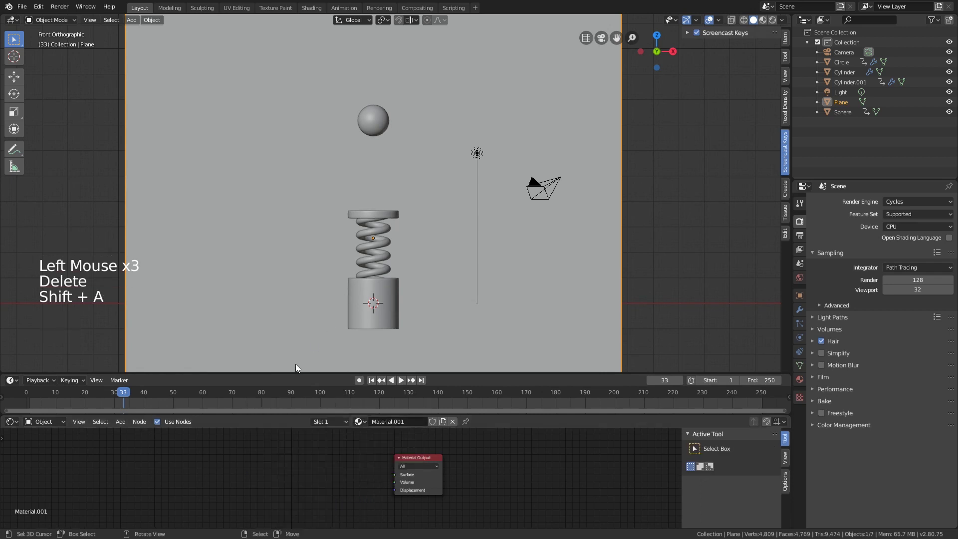
key("shift+a")
left_click(241, 423)
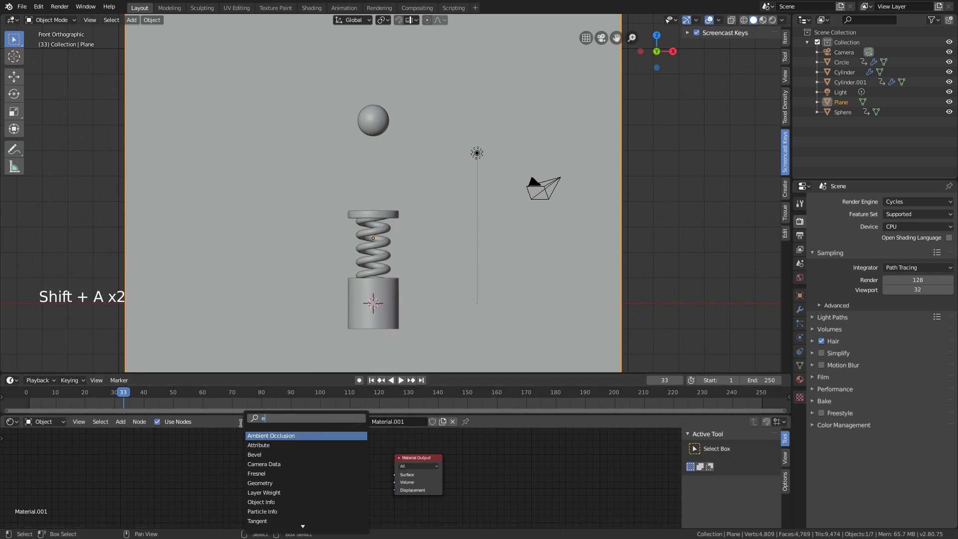
type("em")
left_click(262, 436)
left_click(299, 469)
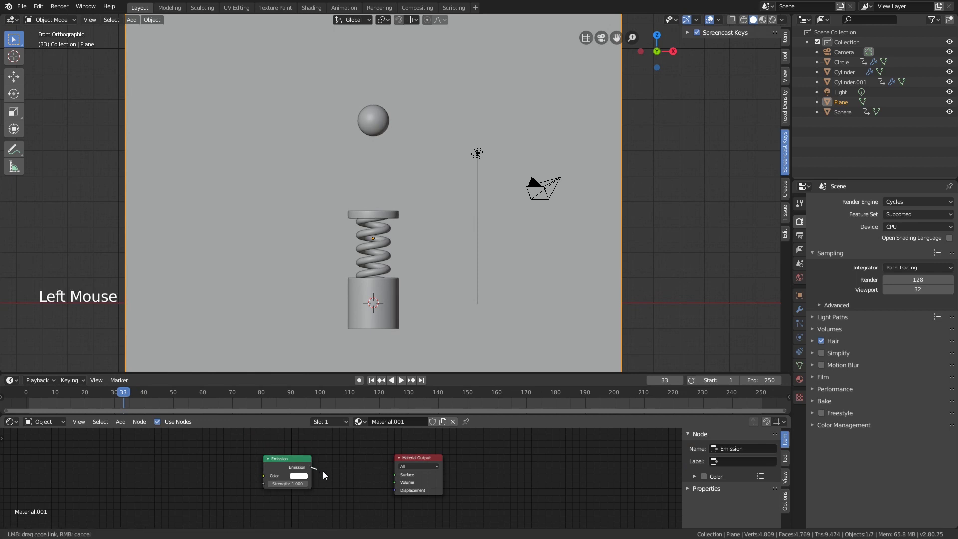
left_click_drag(311, 467, 394, 474)
left_click_drag(304, 465, 322, 474)
Step: Set the backdrop's Emission color to a light blue and show the viewport in rendered shading
left_click(320, 485)
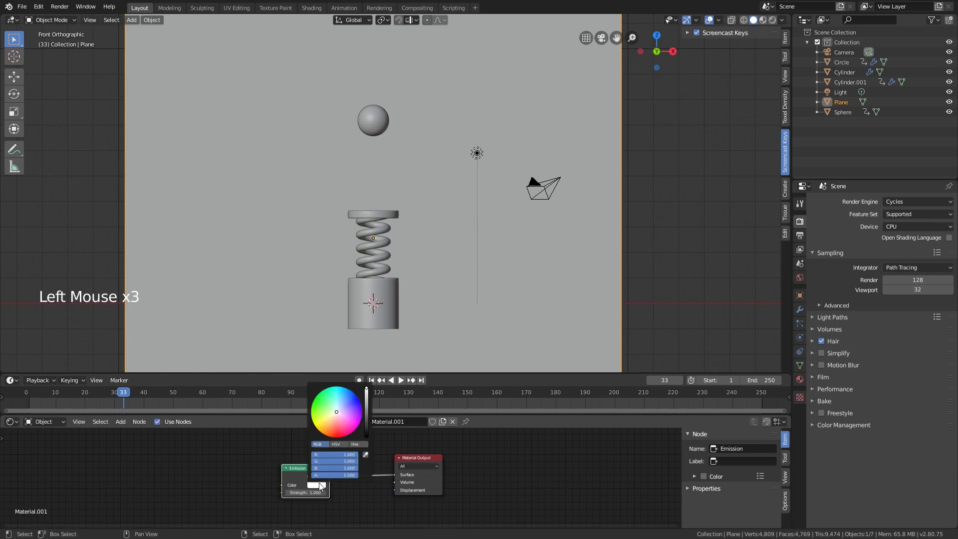
left_click_drag(338, 412, 343, 413)
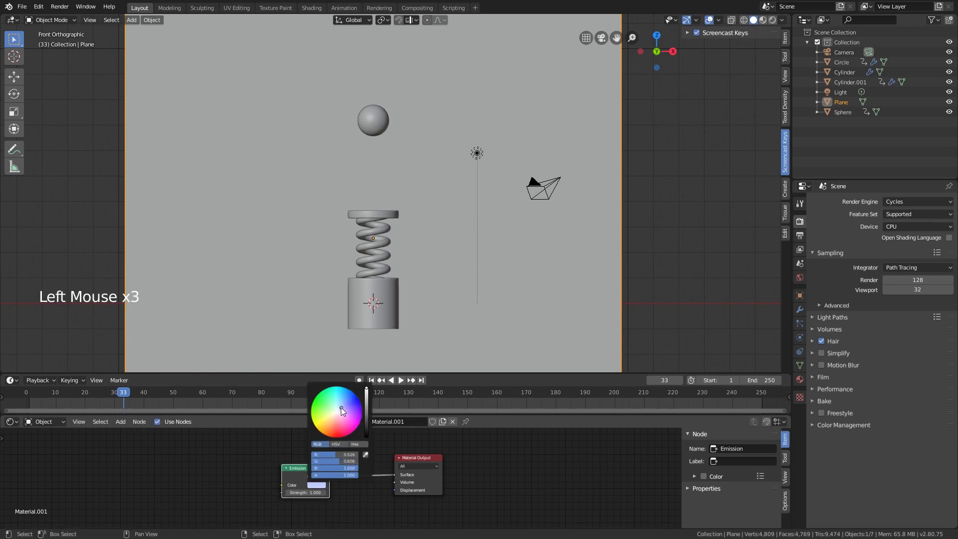
left_click(774, 21)
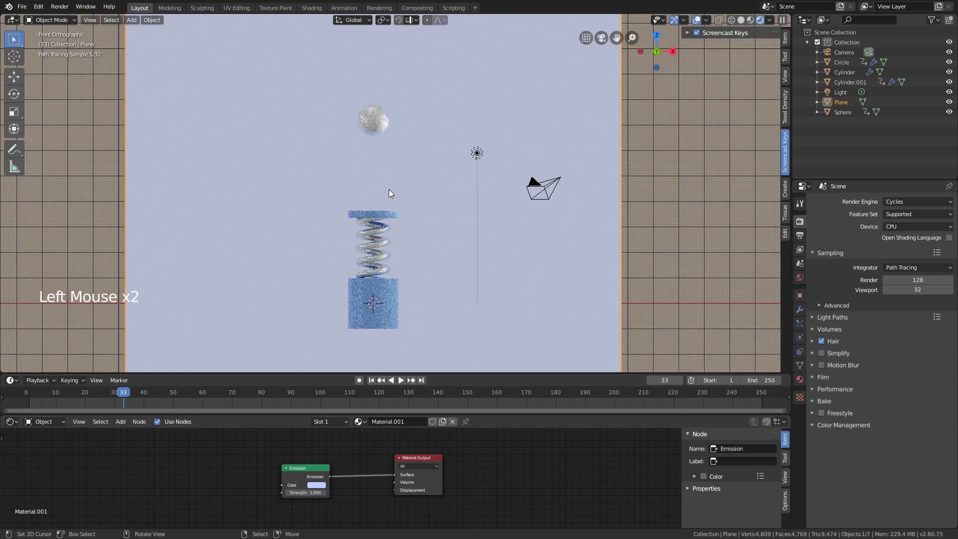
right_click(444, 87)
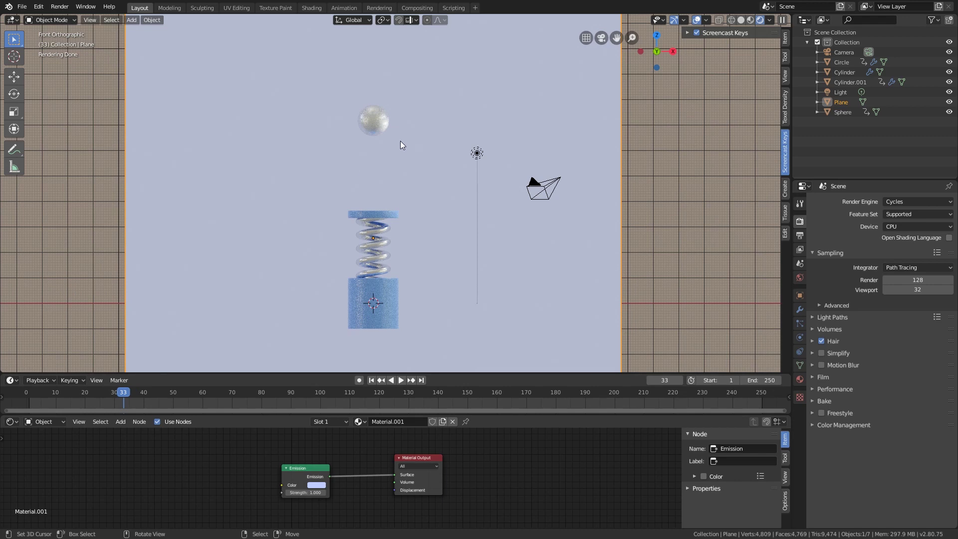
Step: Make a separate copy of the sphere's ball material, name it ball.blue, and preview the sphere up close in material shading
right_click(370, 127)
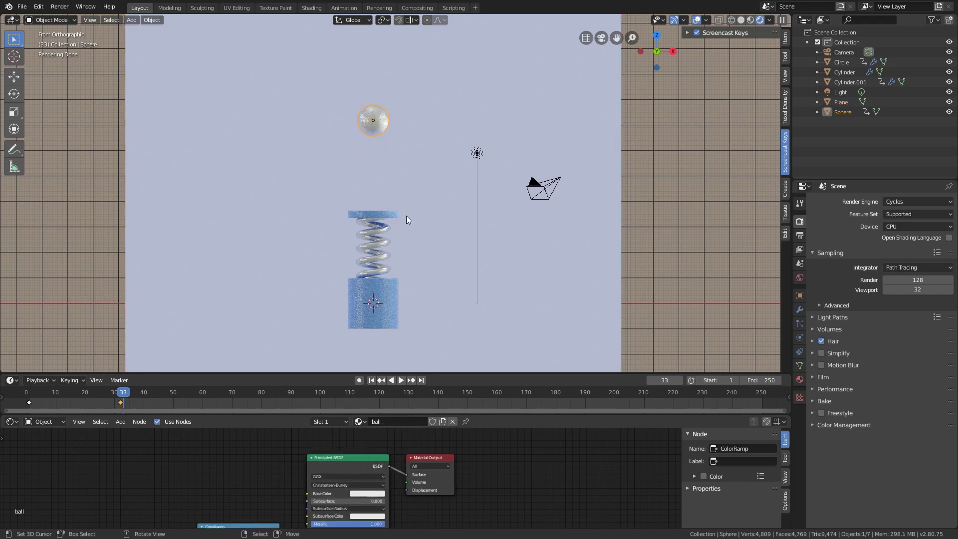
left_click(443, 422)
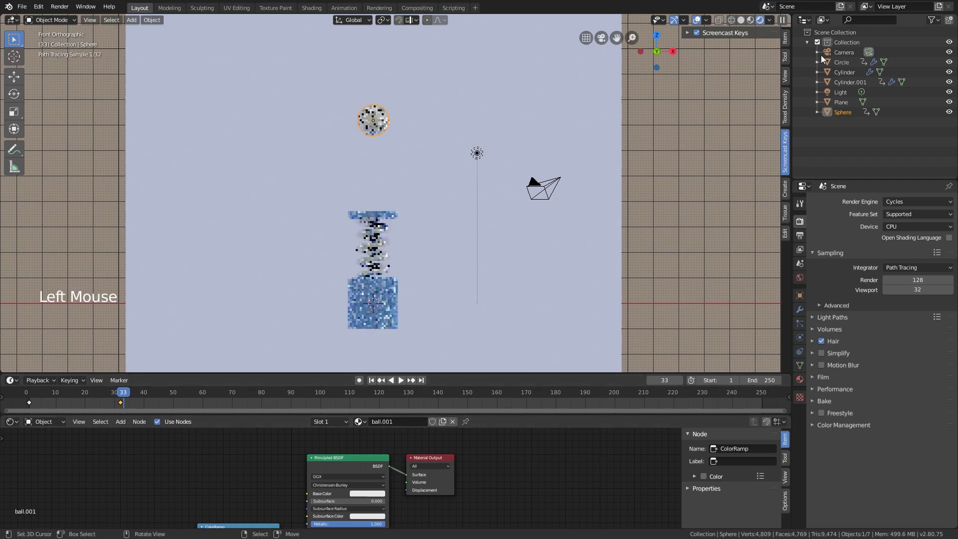
left_click(750, 20)
middle_click_drag(373, 112, 387, 166, "shift")
scroll(382, 157, "up", 5)
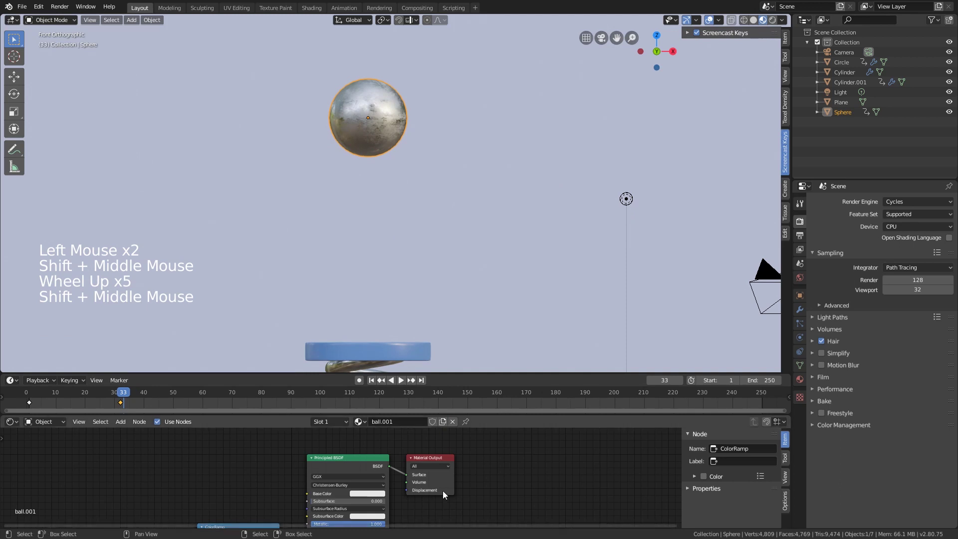
left_click(384, 423)
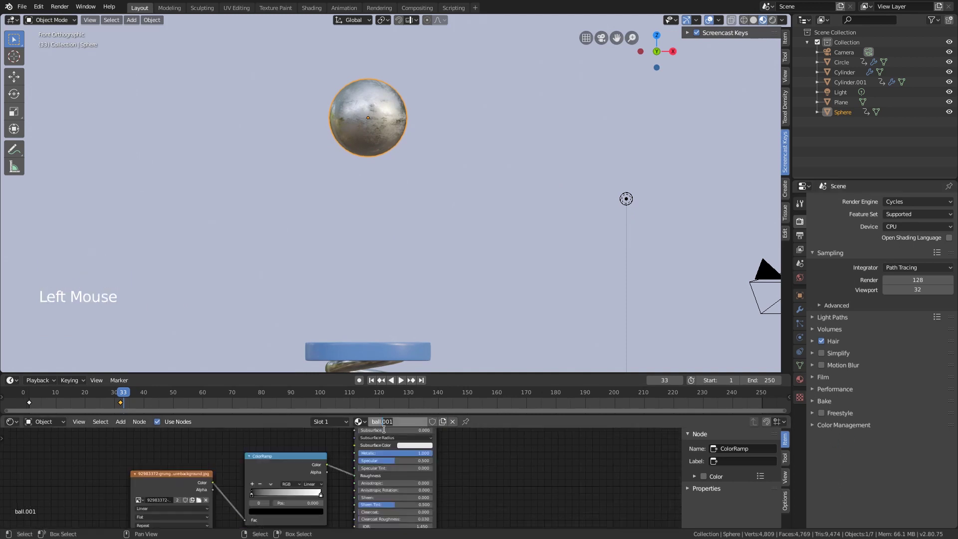
type("ball.blu")
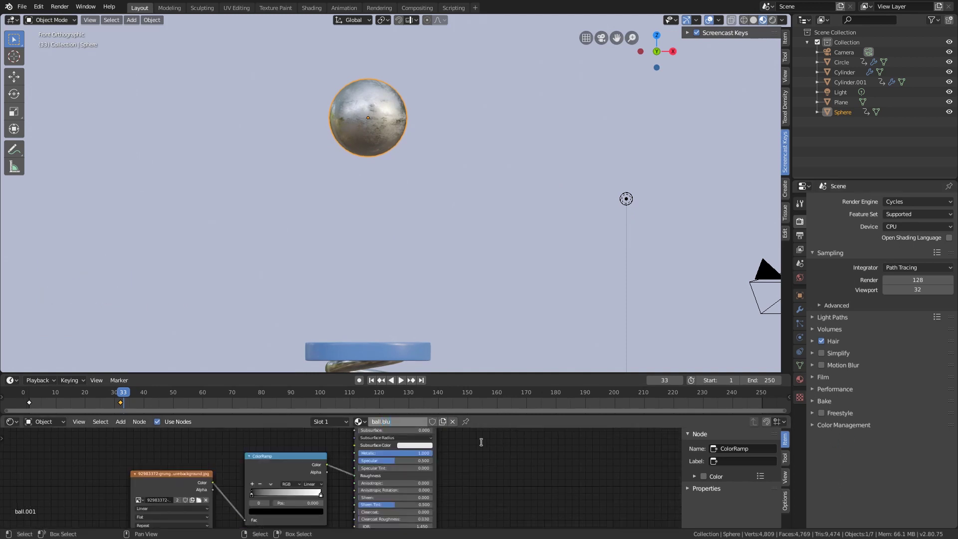
type("e")
key("Return")
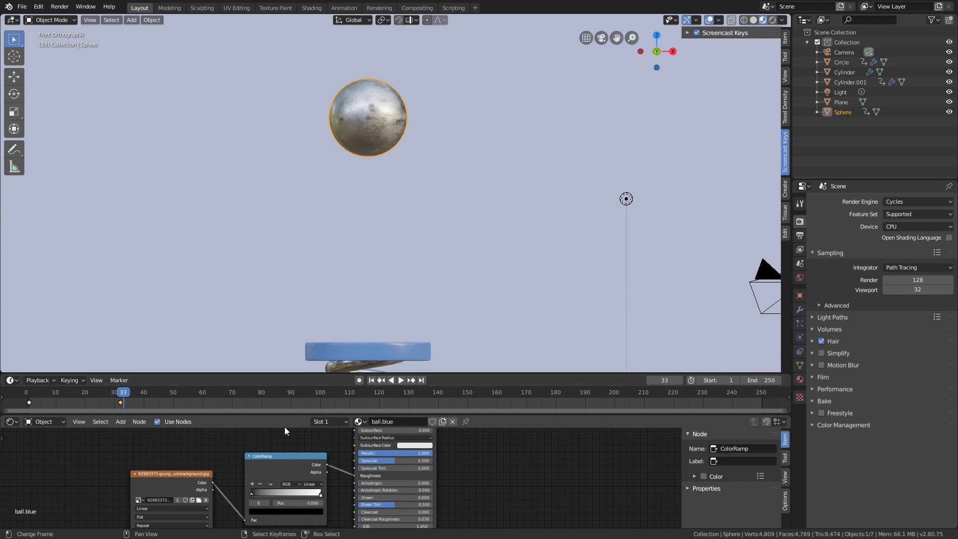
Step: Delete the grunge image texture and ColorRamp nodes from the ball.blue material
left_click(172, 485)
key("Delete")
left_click(272, 457)
key("Delete")
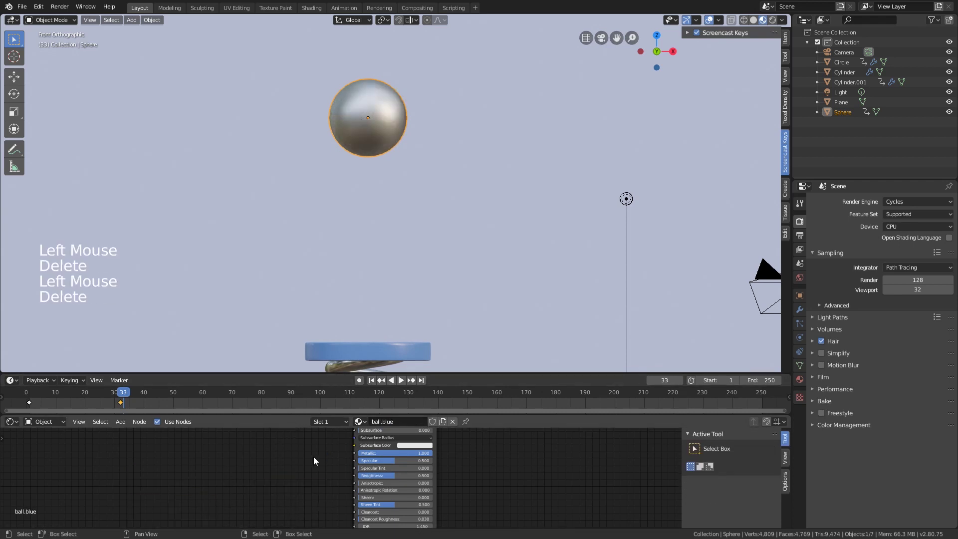
Step: Set the ball.blue material's Metallic to 0 and its Roughness to 0.3
middle_click_drag(313, 457, 347, 454)
mouse_move(394, 451)
left_mouse_down()
mouse_move(345, 450)
mouse_move(384, 466)
left_mouse_up()
middle_click_drag(385, 469, 385, 473)
left_click(385, 473)
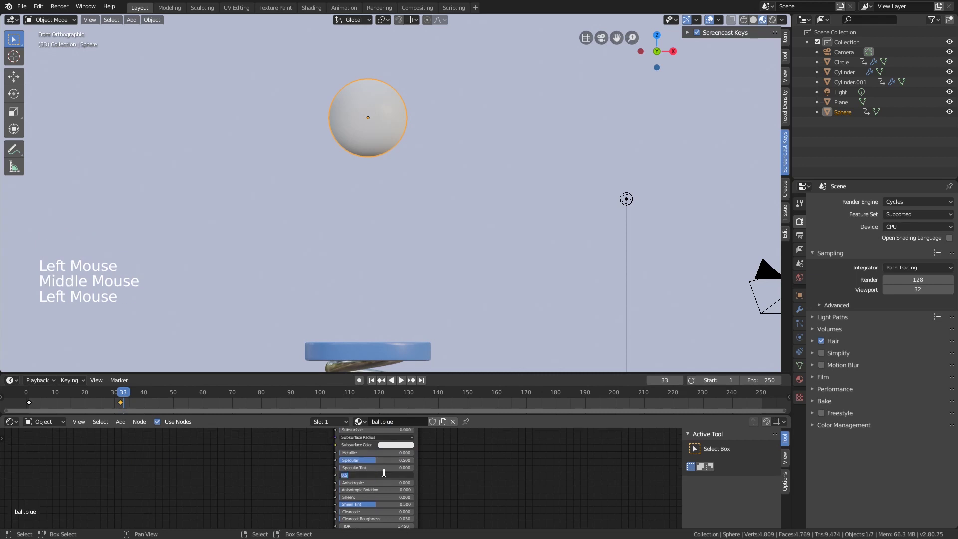
type(".3")
key("Return")
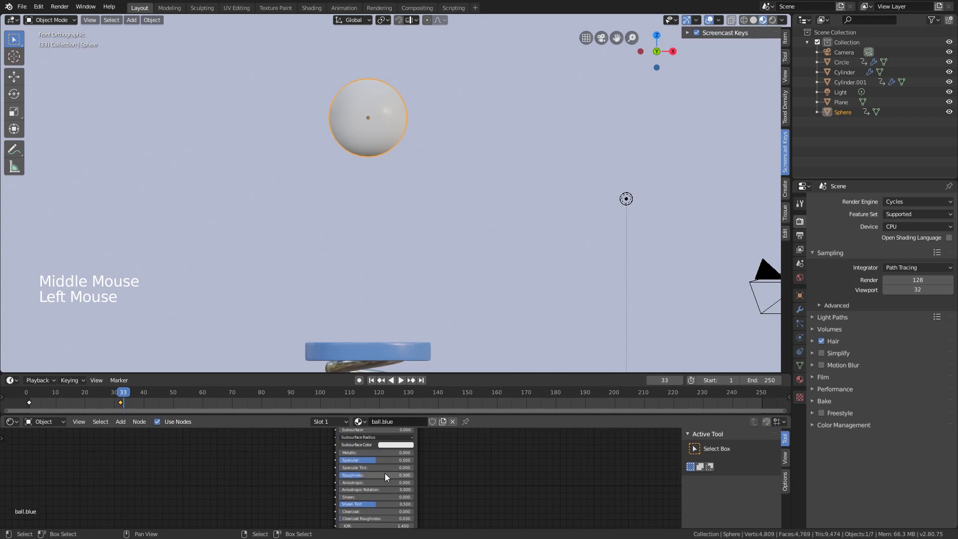
Step: Set the Base Color of the ball.blue material to a medium blue
middle_click_drag(394, 477, 391, 510)
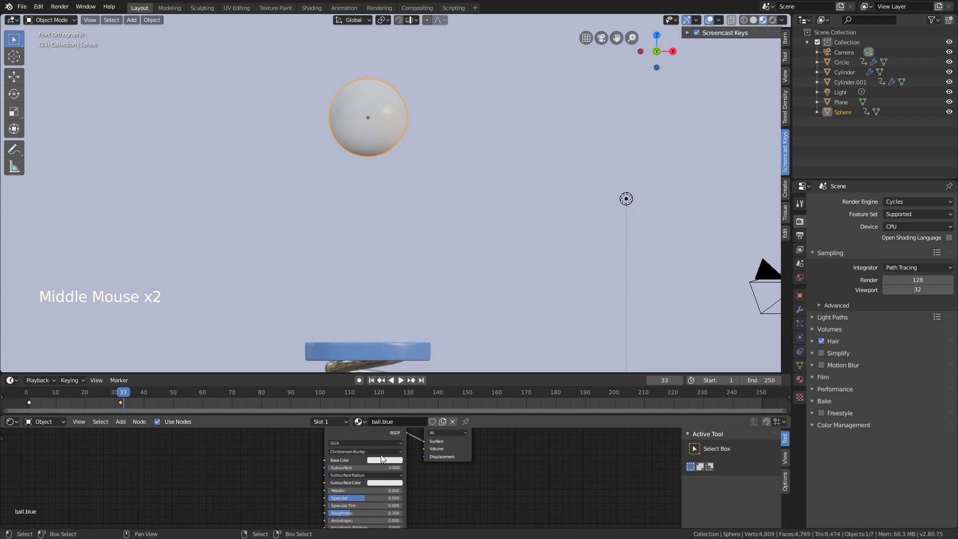
left_click(385, 459)
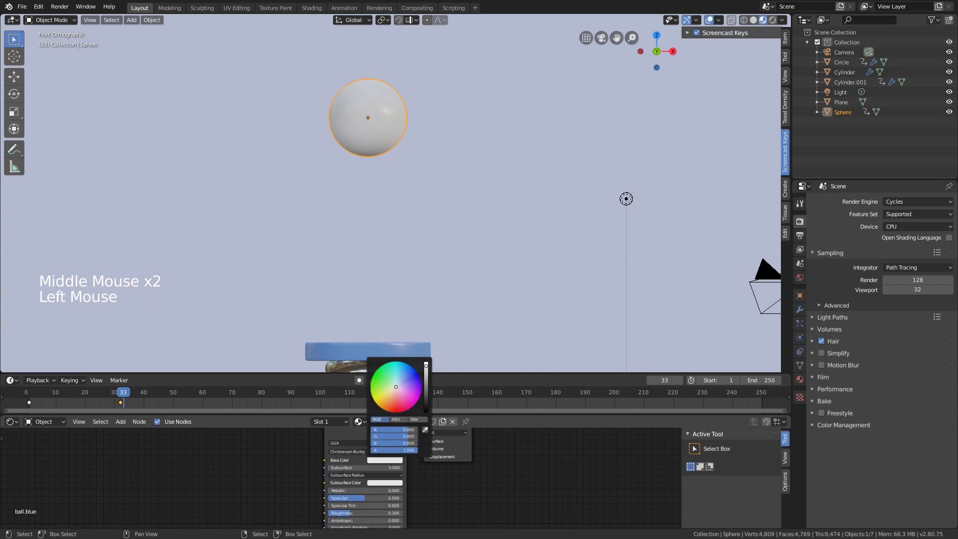
left_click_drag(406, 383, 409, 377)
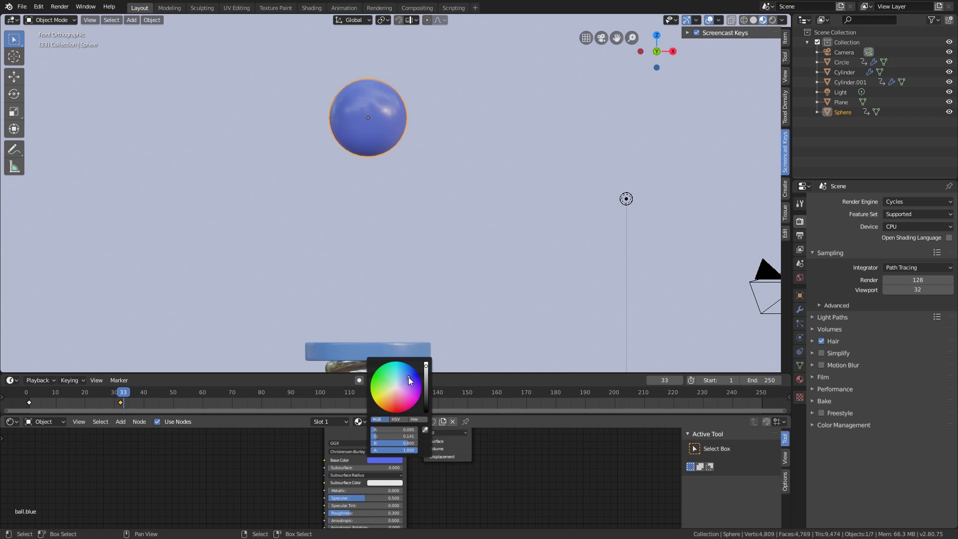
left_click_drag(408, 378, 406, 377)
left_click(539, 480)
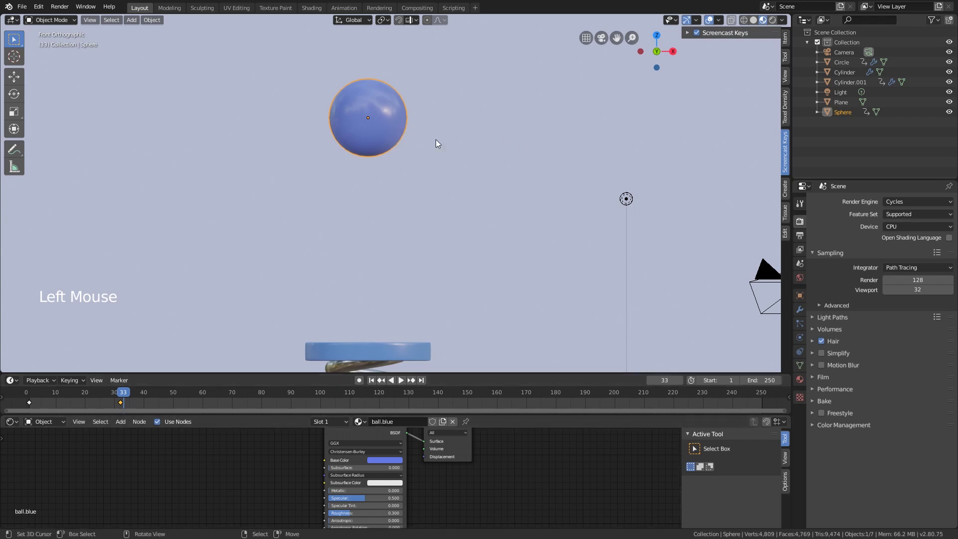
Step: Give the sphere two material slots, with ball in the first and ball.blue in the second
left_click(799, 380)
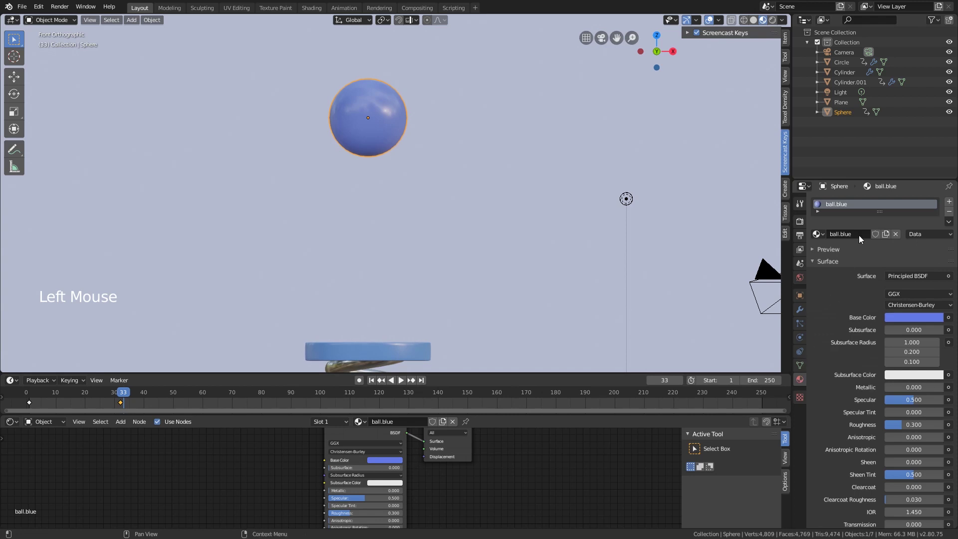
left_click(949, 202)
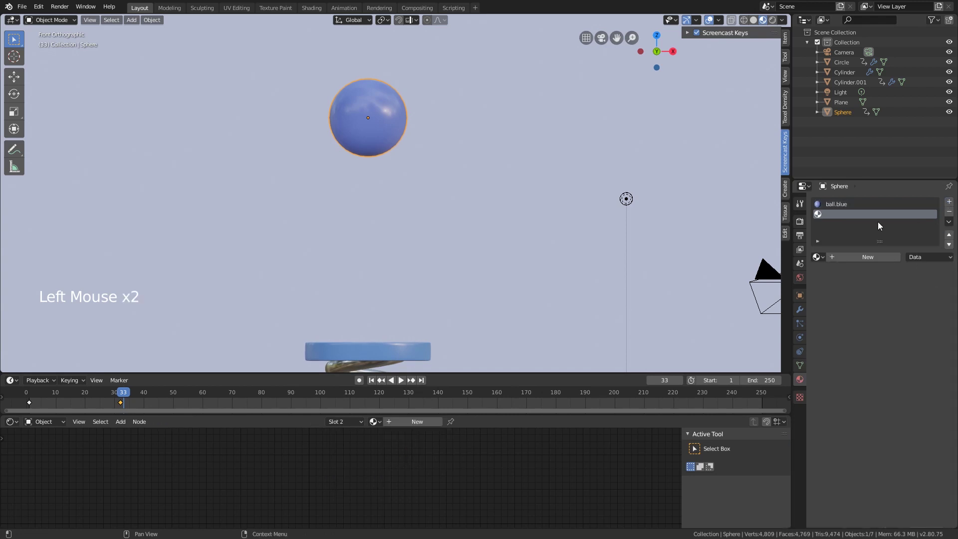
left_click(850, 204)
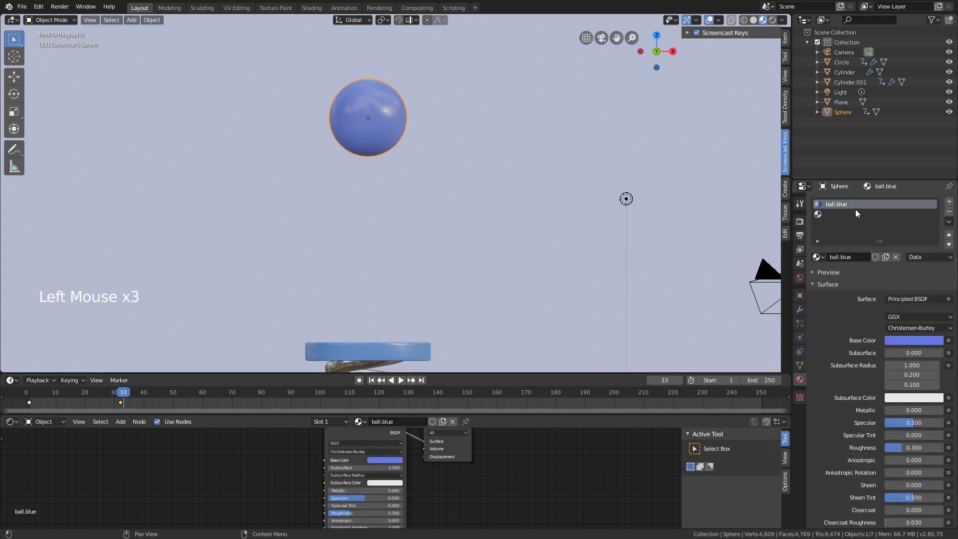
left_click(819, 256)
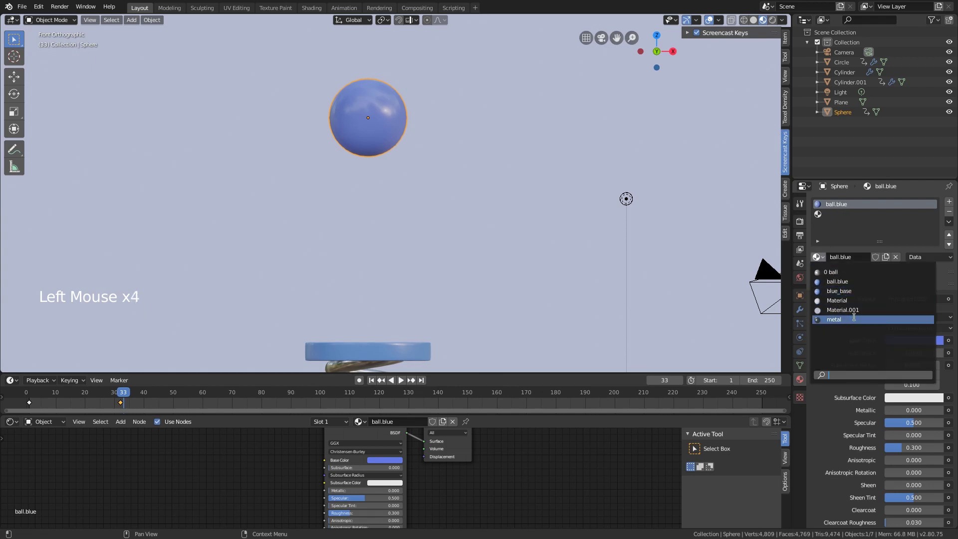
left_click(856, 272)
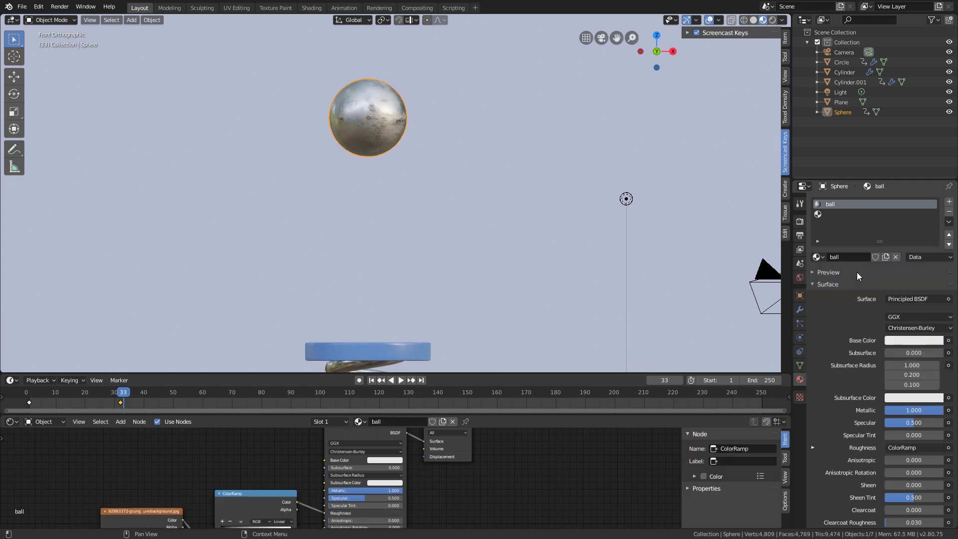
left_click(828, 215)
left_click(818, 258)
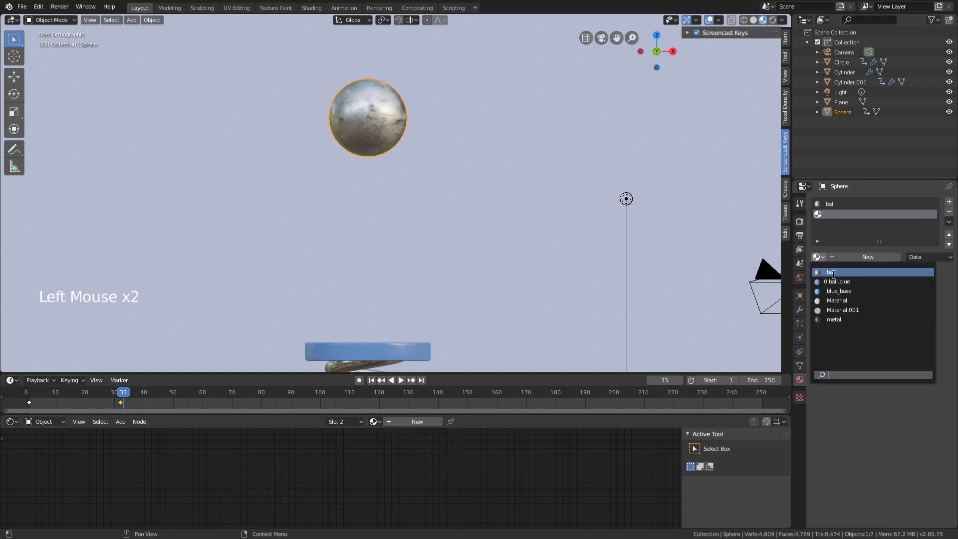
left_click(848, 282)
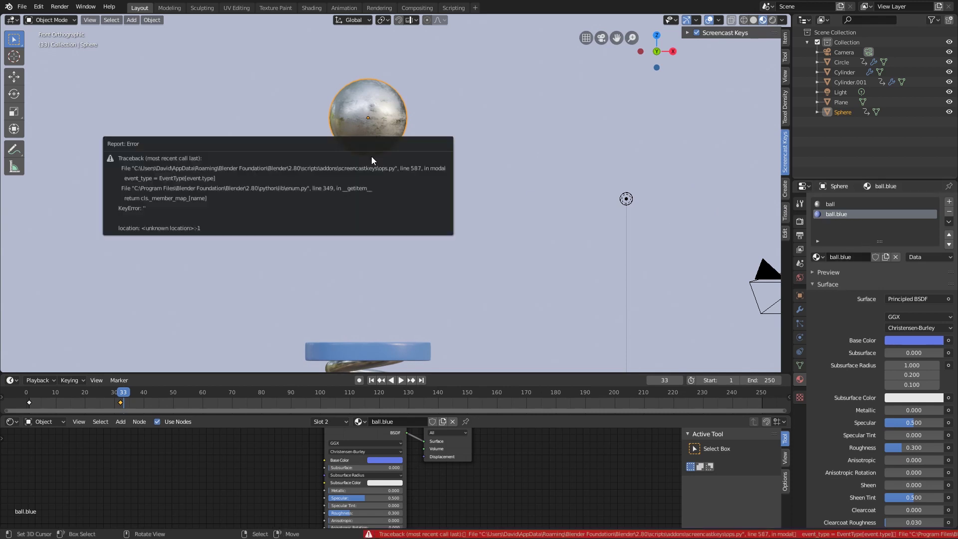
Step: Select the lower half of the sphere's mesh, growing outward from the bottom pole, and assign the ball.blue material to it
key("Tab")
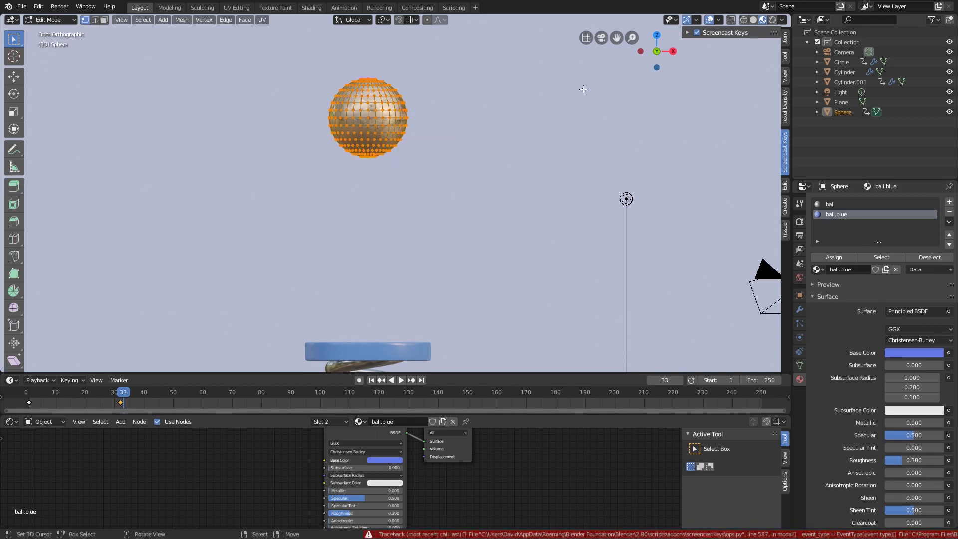
middle_click_drag(491, 156, 387, 204)
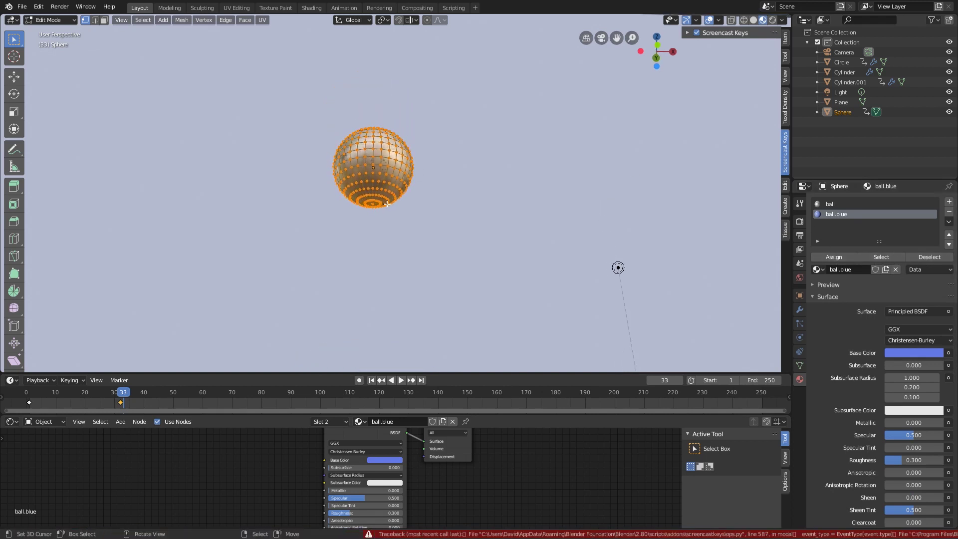
key("alt+a")
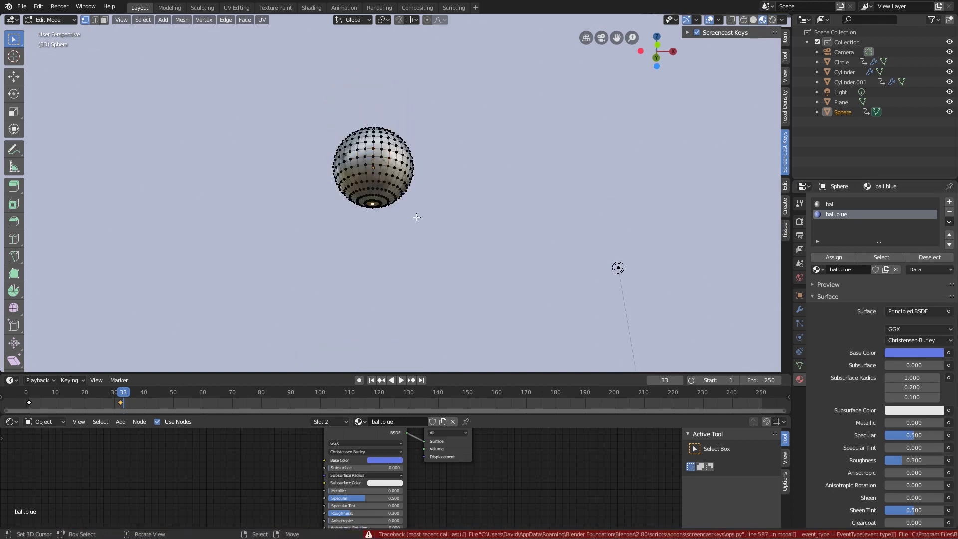
key("ctrl+KP_Add")
key("ctrl+KP_Add")
key("ctrl+KP_Add")
key("ctrl+KP_Add")
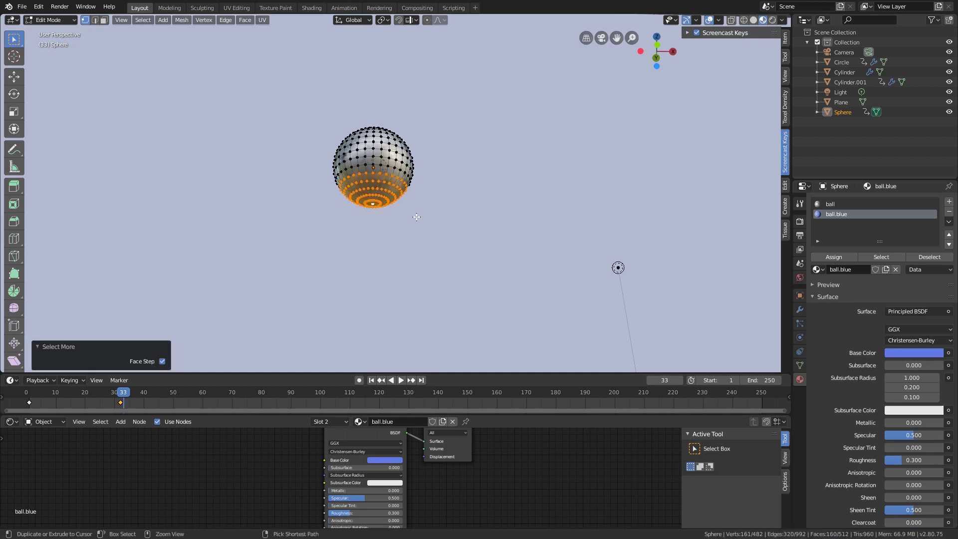
key("ctrl+KP_Add")
key("ctrl+KP_Add")
middle_click_drag(415, 214, 462, 210)
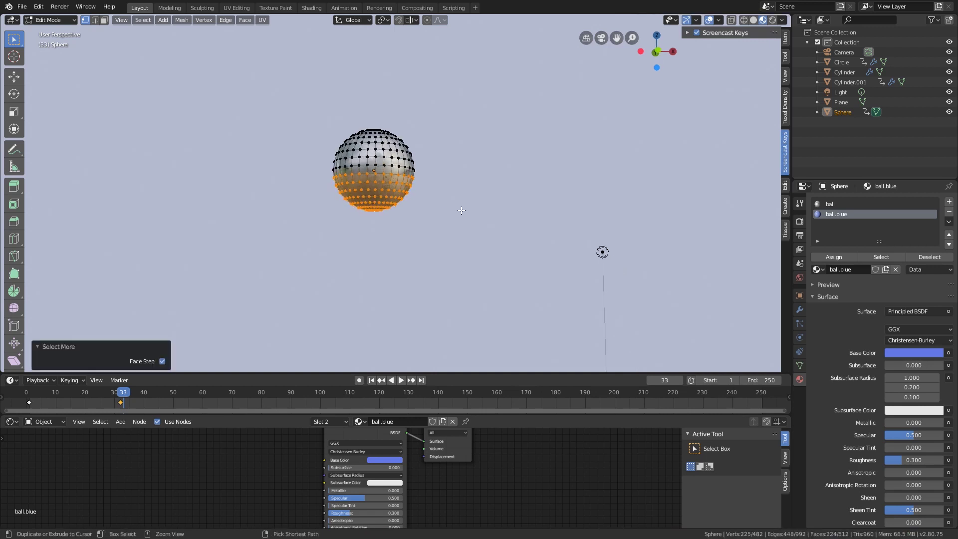
key("ctrl+KP_Add")
key("KP_1")
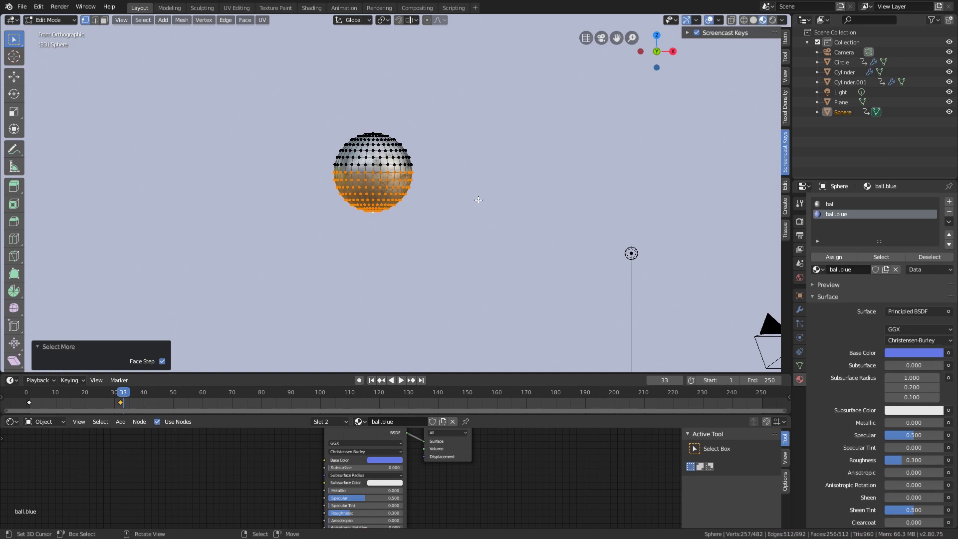
scroll(358, 69, "up", 4)
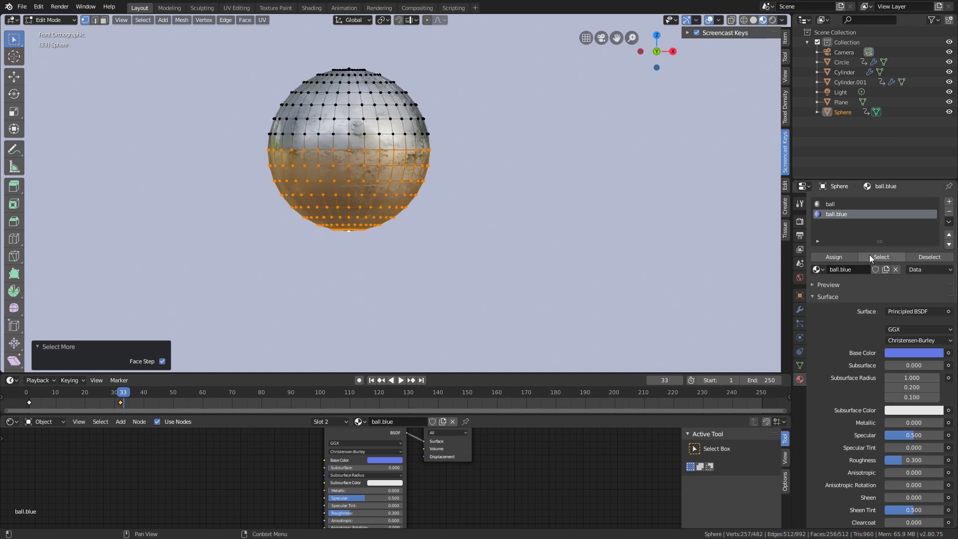
left_click(849, 252)
key("Tab")
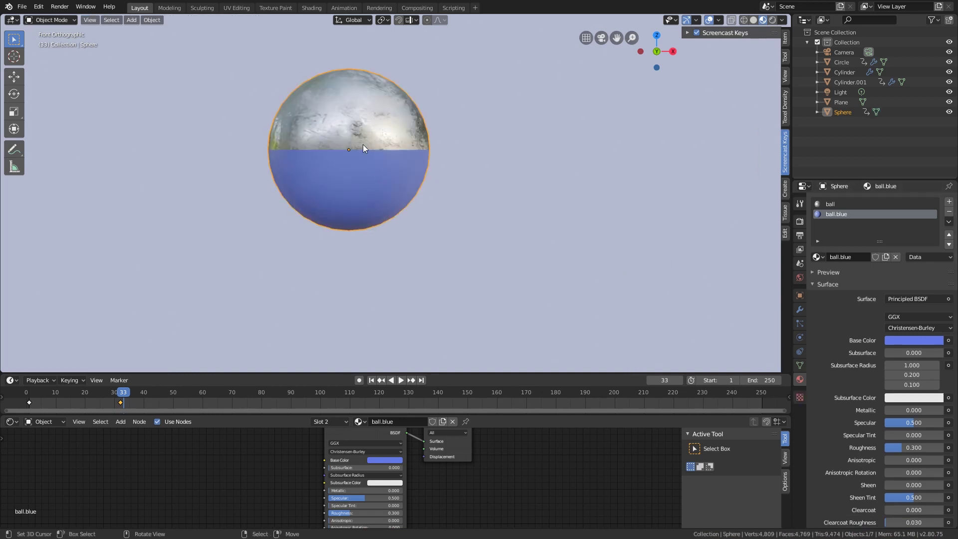
Step: Play back and scrub the animation to check the two-coloured sphere's motion above the spring
key("space")
left_click_drag(120, 393, 238, 384)
key("space")
scroll(319, 211, "down", 4)
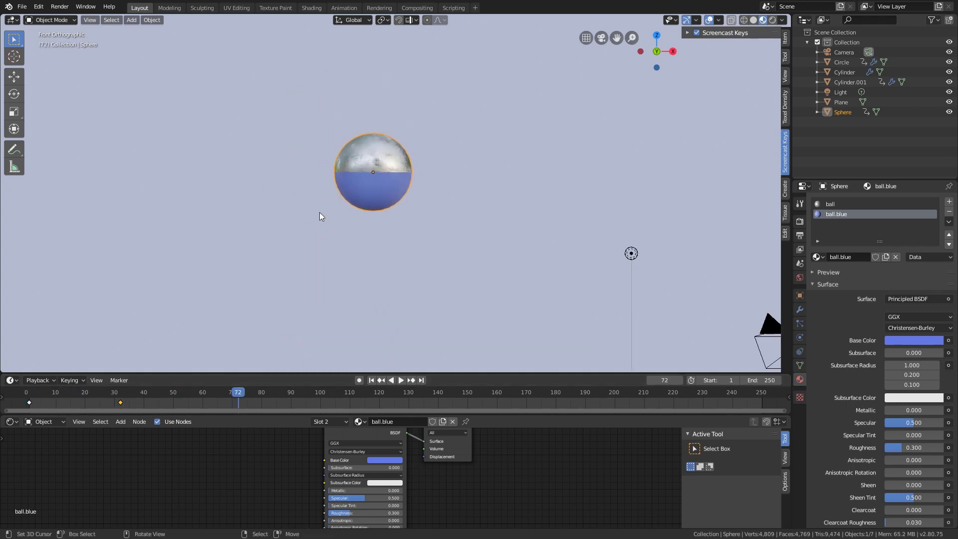
scroll(374, 215, "down", 3)
middle_click_drag(356, 329, 350, 306, "shift")
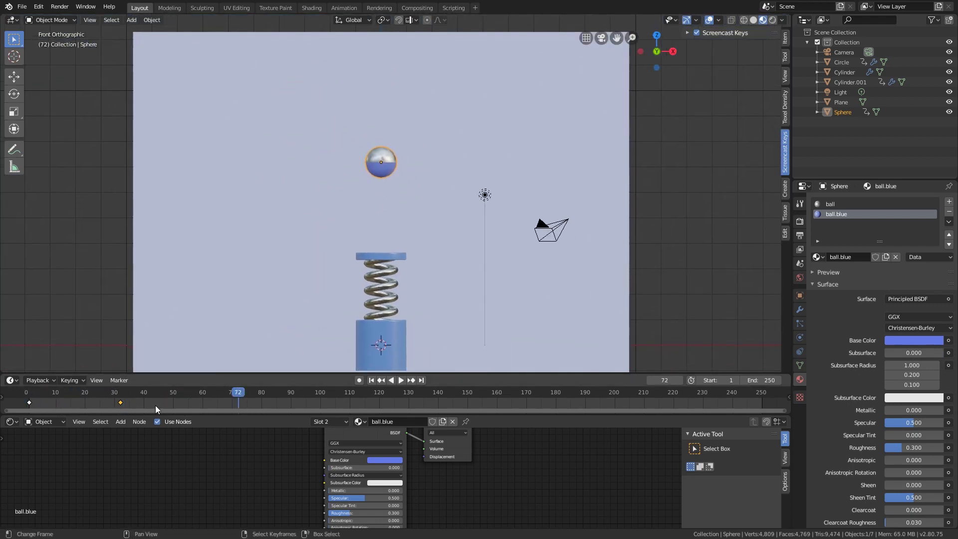
left_click(143, 394)
key("space")
Step: At frame 32, rotate the sphere about -109° around the global X axis, insert a LocRot keyframe and play back the motion
left_click_drag(143, 393, 120, 407)
key("space")
key("r")
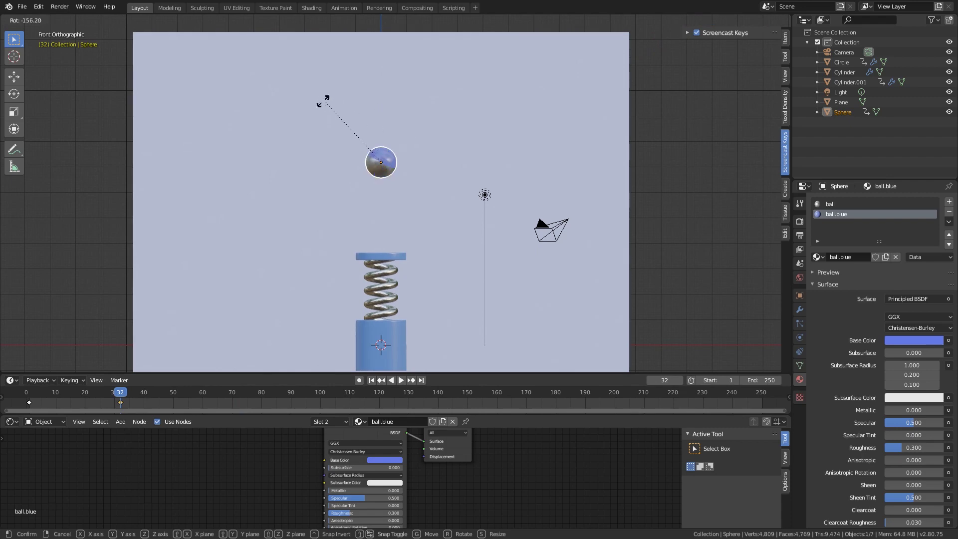
key("x")
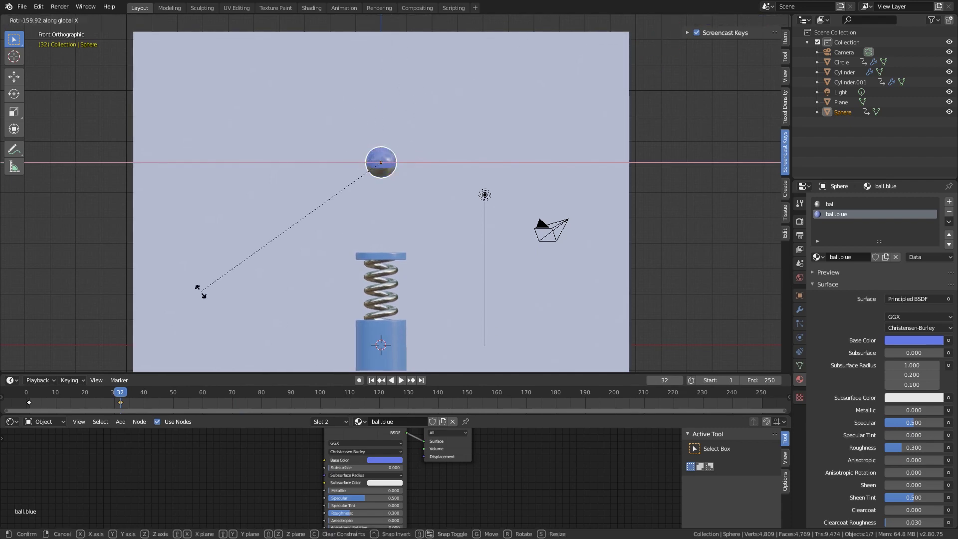
left_click(200, 291)
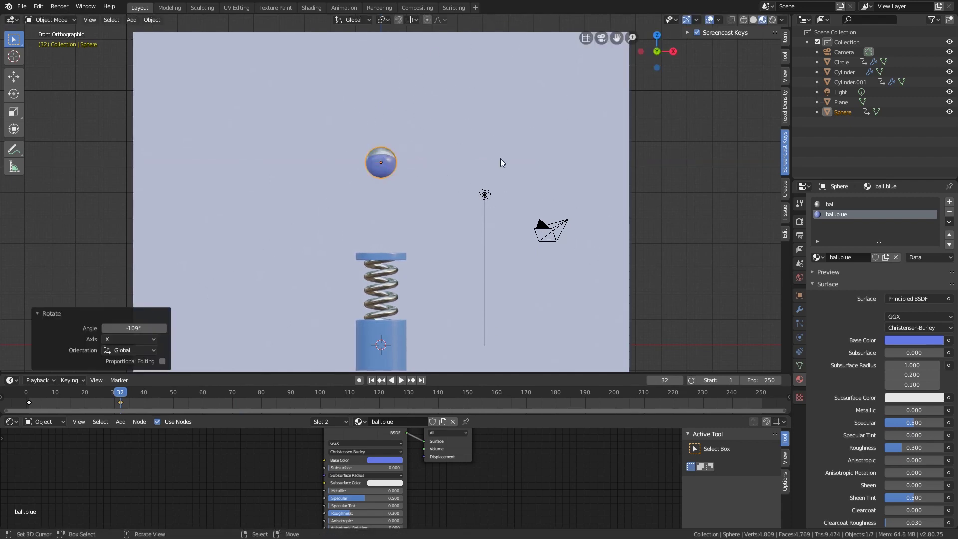
key("i")
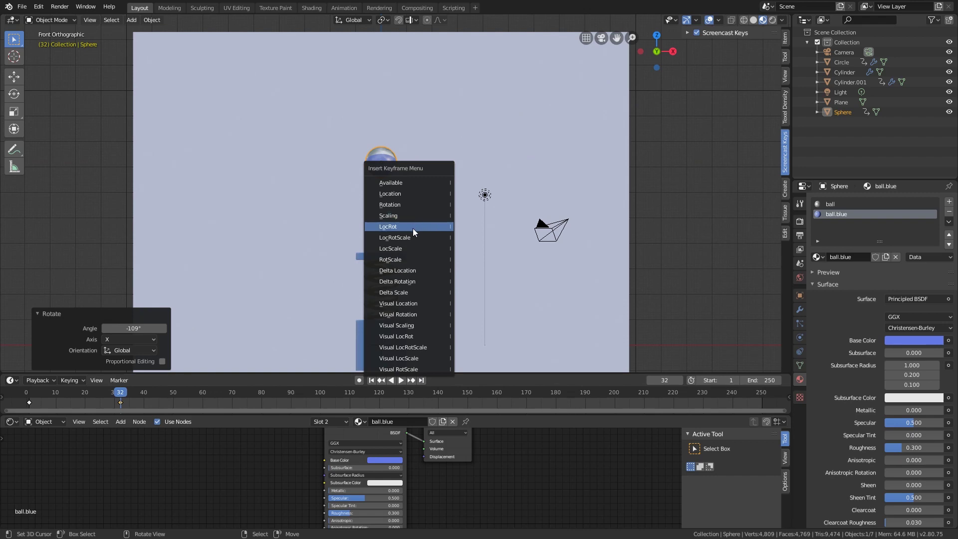
left_click(412, 227)
left_click_drag(140, 399, 141, 349)
key("space")
key("space")
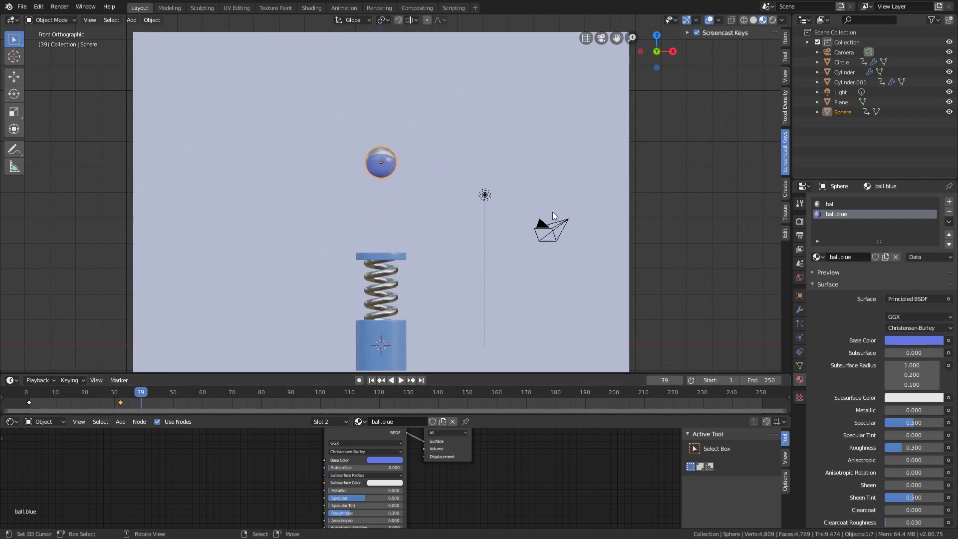
Step: Reset the camera's location to 0 m and its rotation to 0° on all axes
left_click(563, 223)
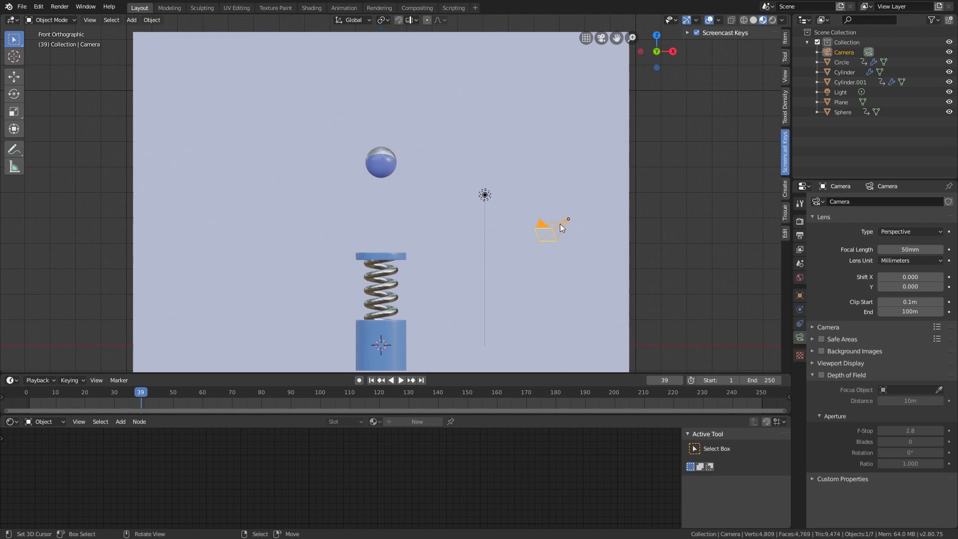
left_click(786, 37)
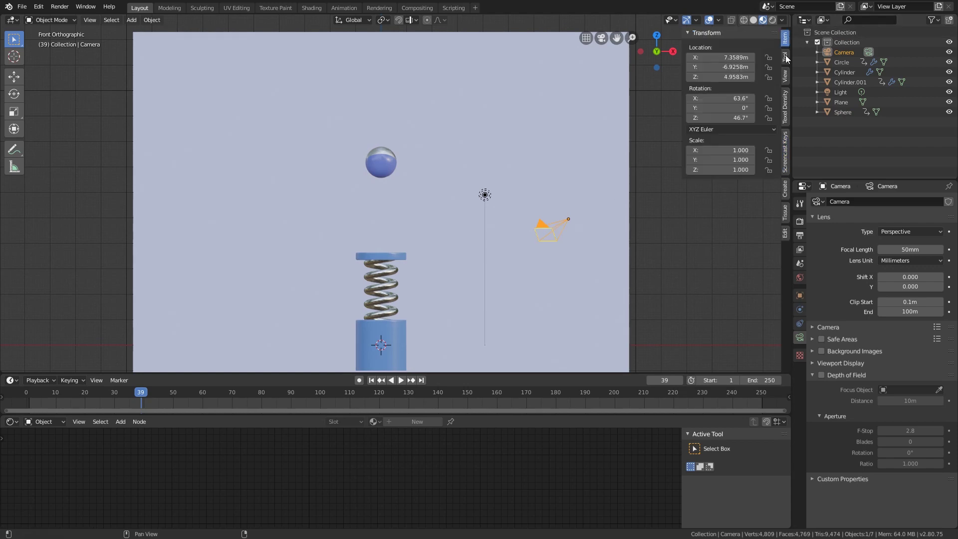
left_click(786, 58)
left_click(786, 48)
left_click(731, 69)
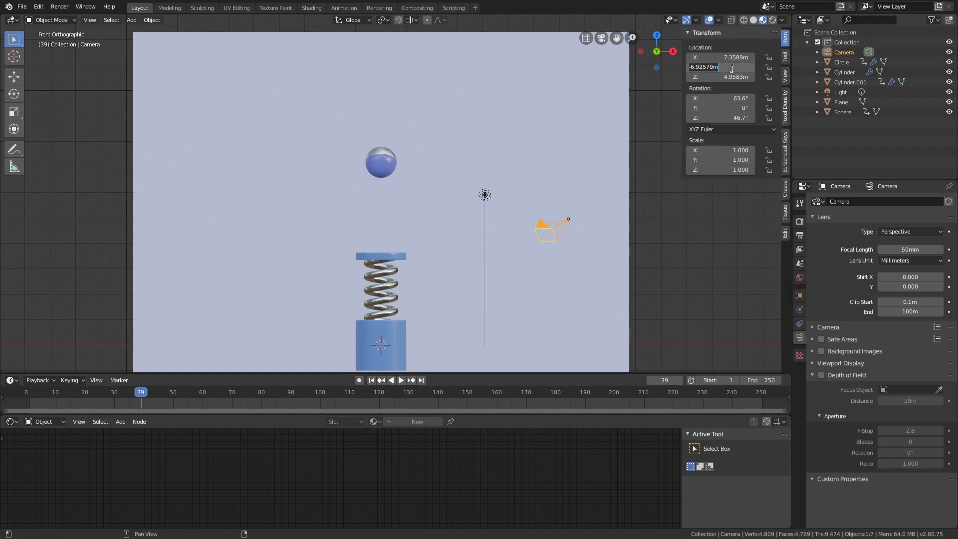
type("0")
key("Return")
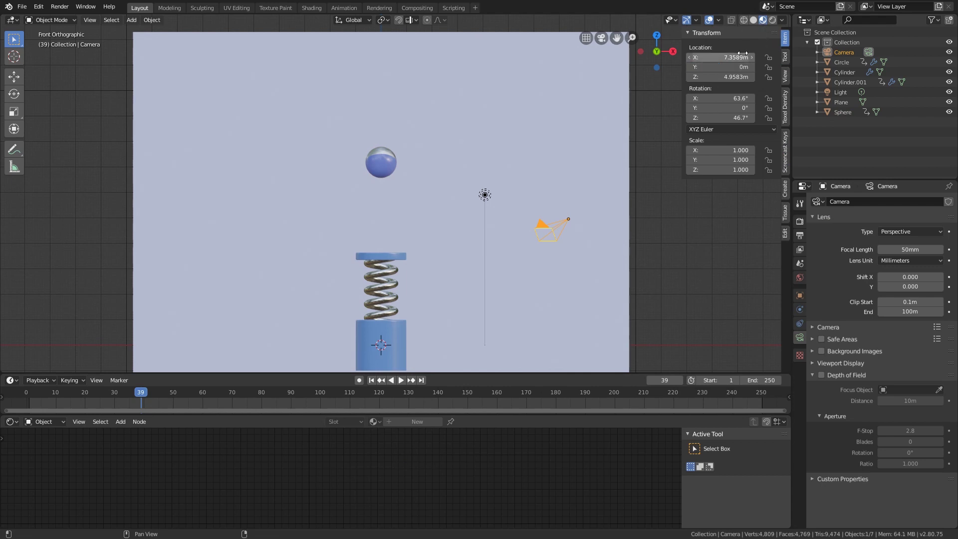
key("BackSpace")
key("BackSpace")
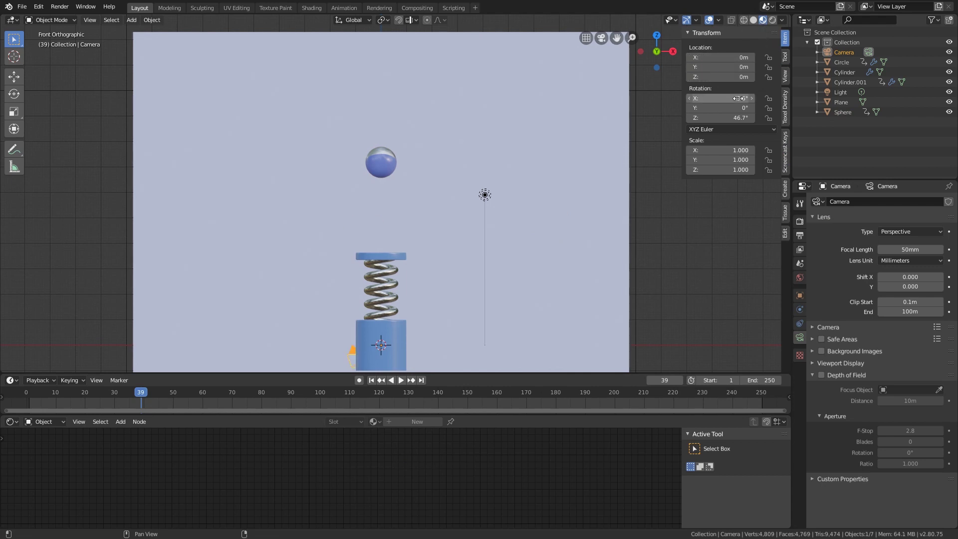
key("BackSpace")
key("BackSpace")
Step: Move the camera about -3.72 m along the global Y axis, in front of the spring
scroll(491, 207, "down", 3)
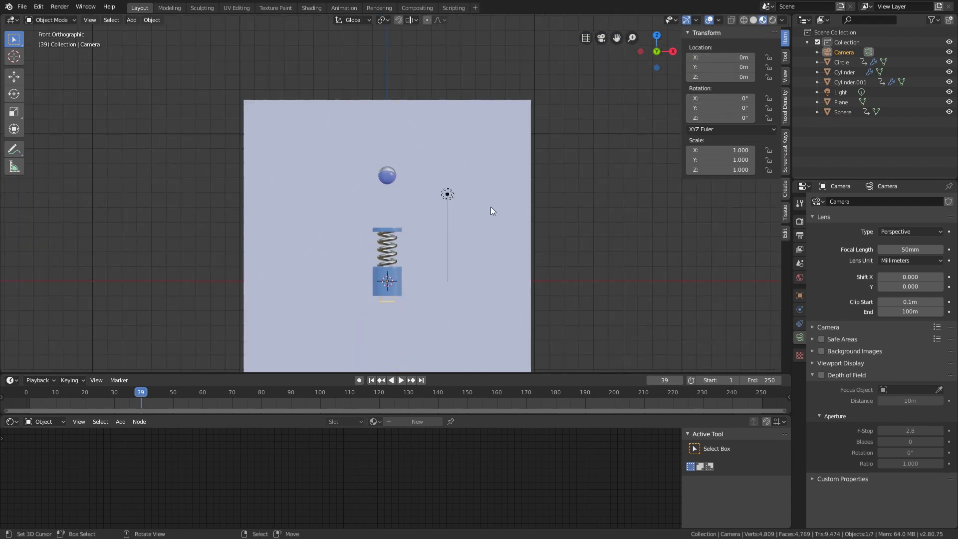
middle_click_drag(490, 206, 509, 214)
key("g")
key("y")
left_click(542, 262)
Step: Rotate the camera 90° around the global X axis so it faces the spring
key("r")
key("x")
key("9")
key("0")
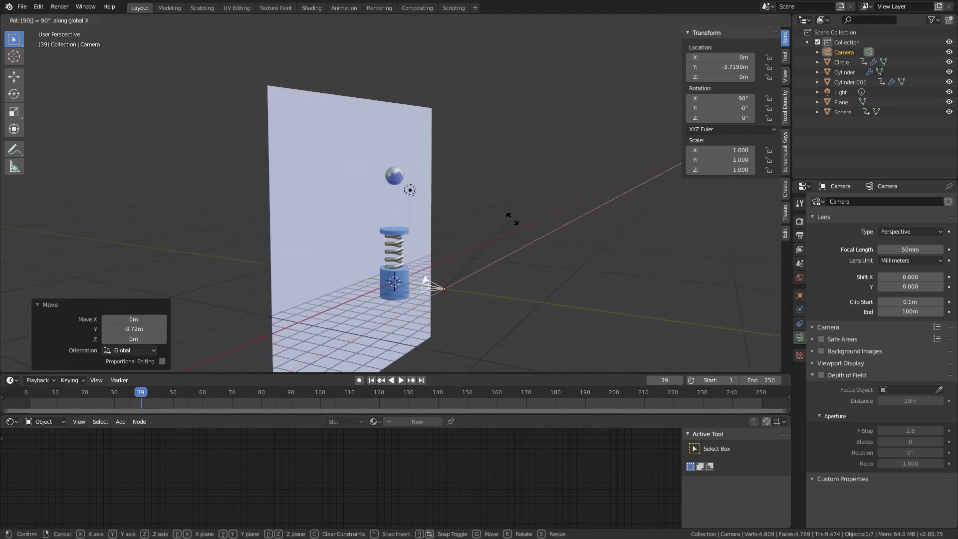
key("Return")
Step: Look through the camera, raise it about 1.54 m along global Z and pull it back along Y to about -10 m
key("KP_0")
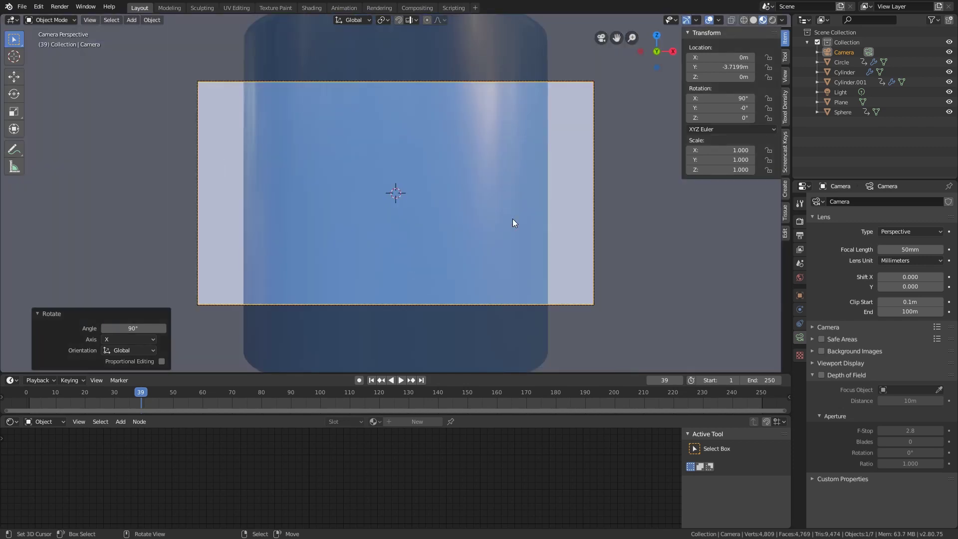
key("g")
key("z")
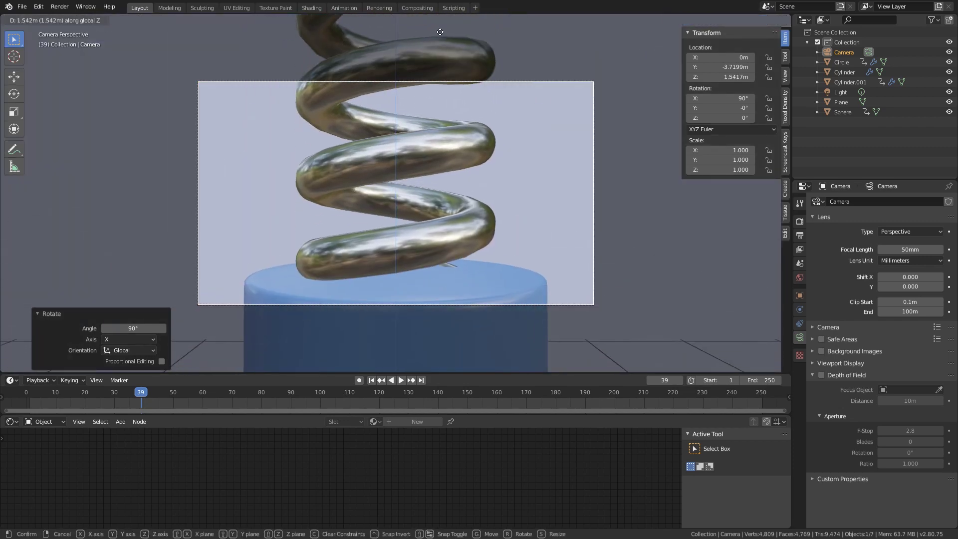
left_click(604, 91)
key("g")
key("y")
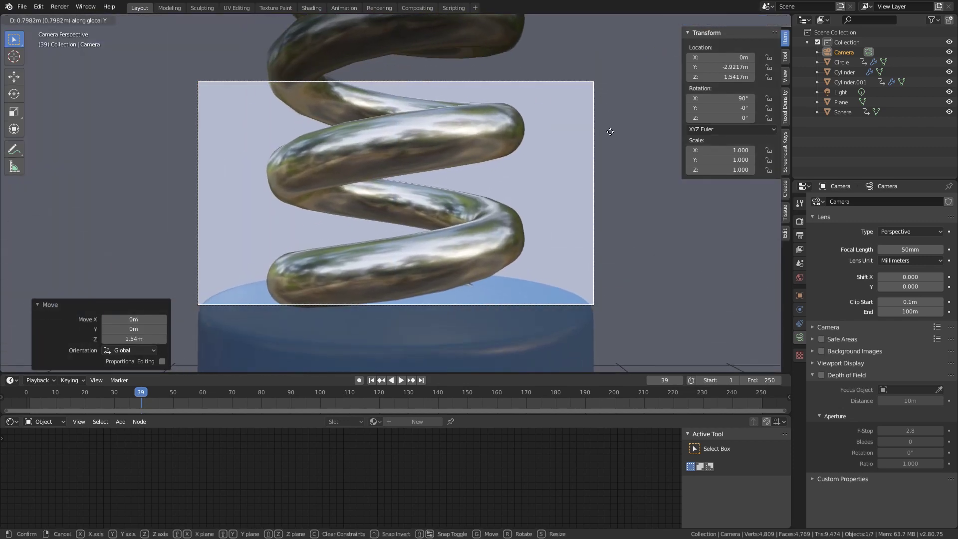
left_click(535, 333)
Step: Go to frame 1 and raise the camera about 1.17 m along the global Z axis
left_click_drag(50, 392, 29, 393)
key("g")
key("z")
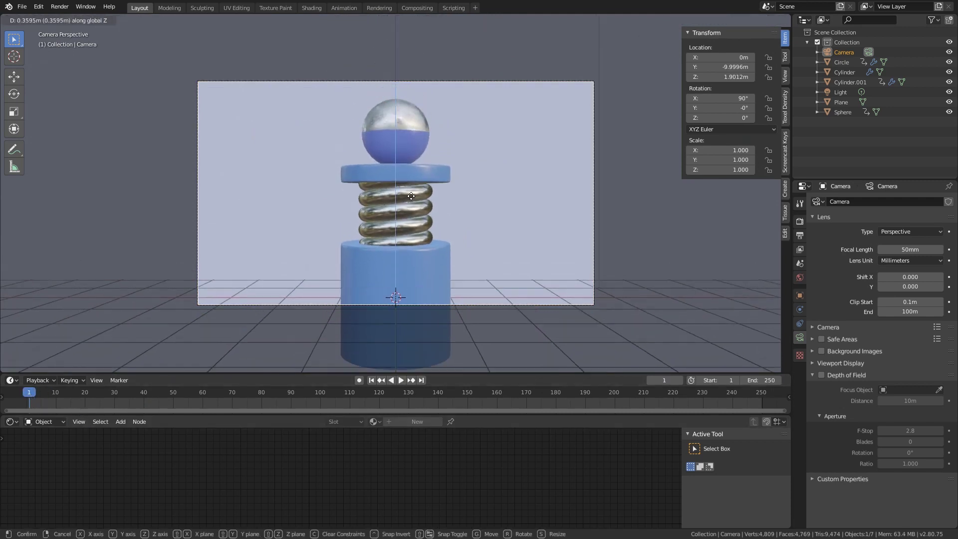
left_click(424, 125)
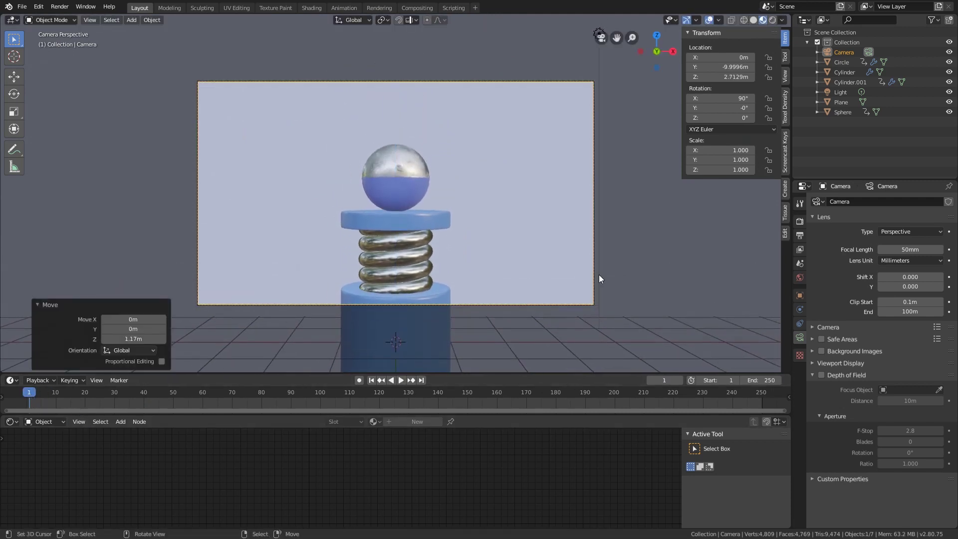
Step: Enable the Center composition guide in the camera's viewport display settings
left_click(824, 327)
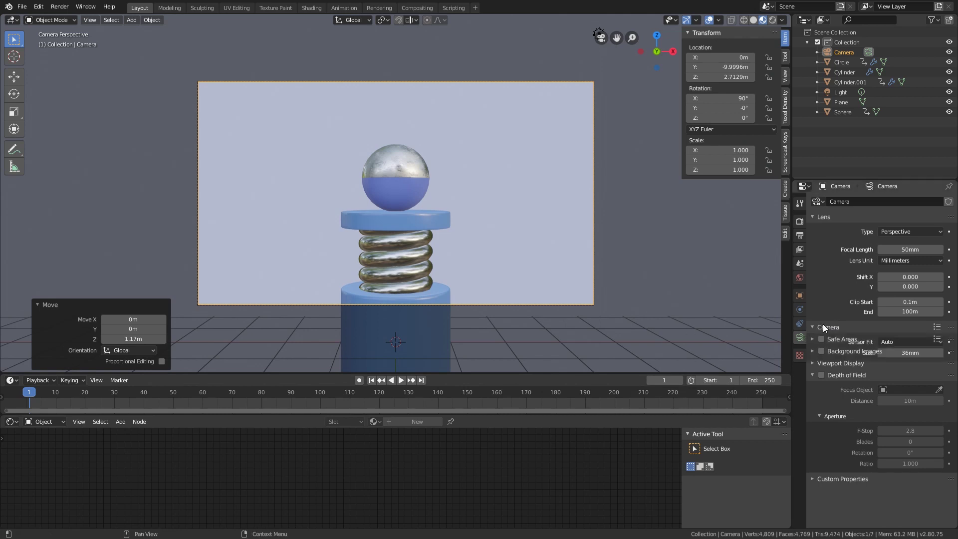
left_click(828, 327)
left_click(843, 363)
left_click(846, 423)
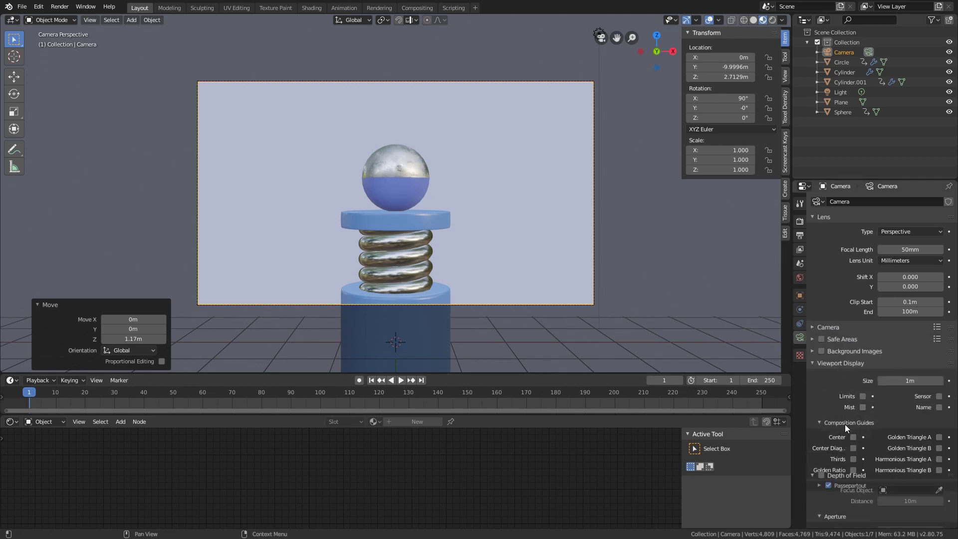
left_click(854, 438)
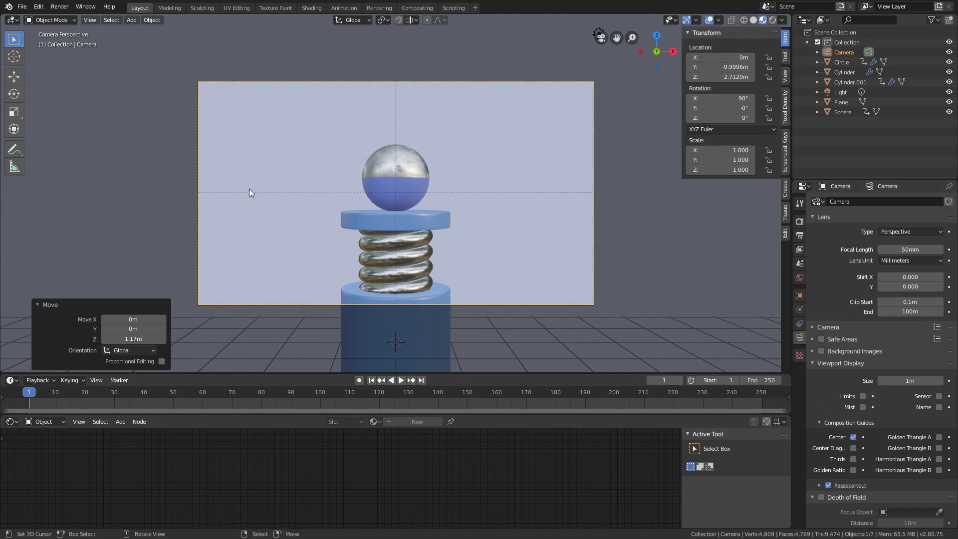
Step: Raise the camera about 0.268 m along global Z to line the center guide up with the middle of the sphere
scroll(508, 198, "up", 4)
key("g")
key("z")
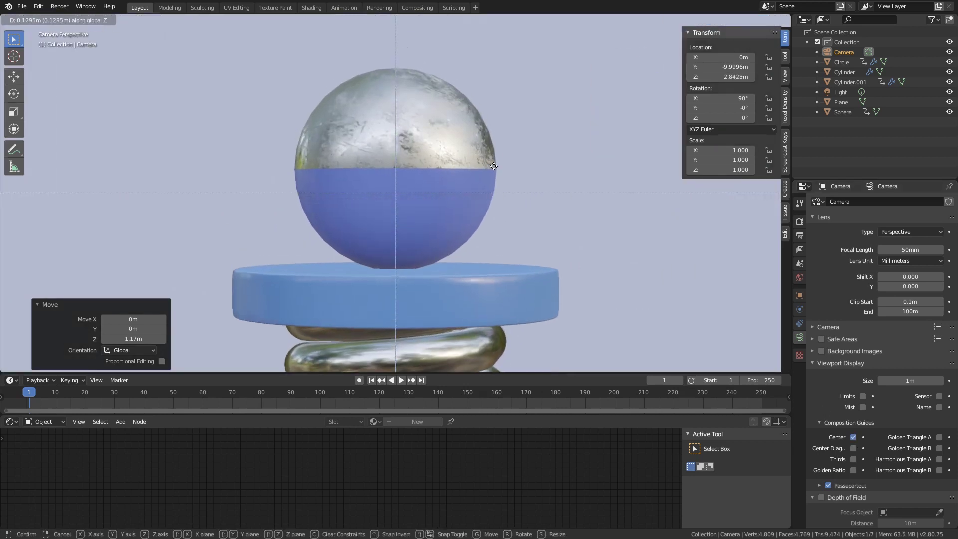
left_click(501, 128)
scroll(462, 180, "down", 6)
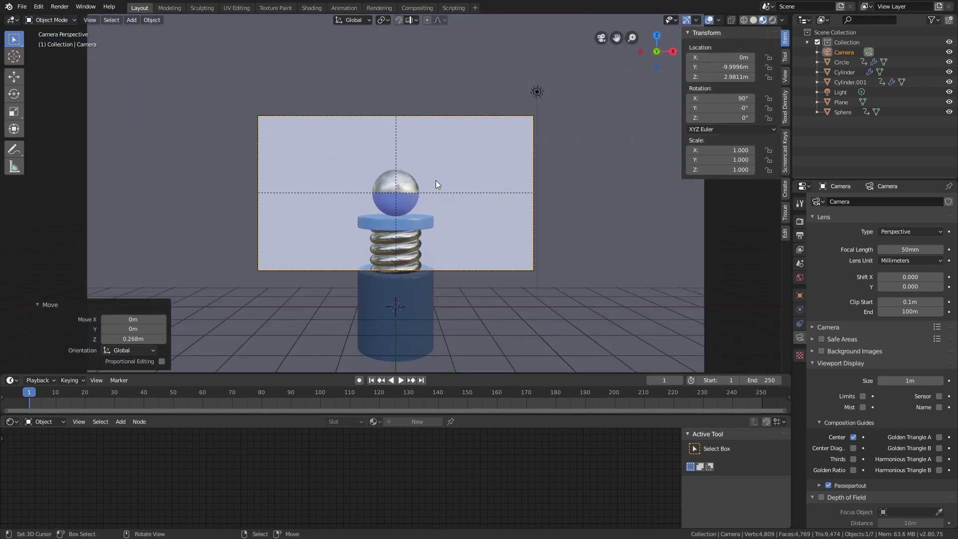
scroll(436, 181, "up", 3)
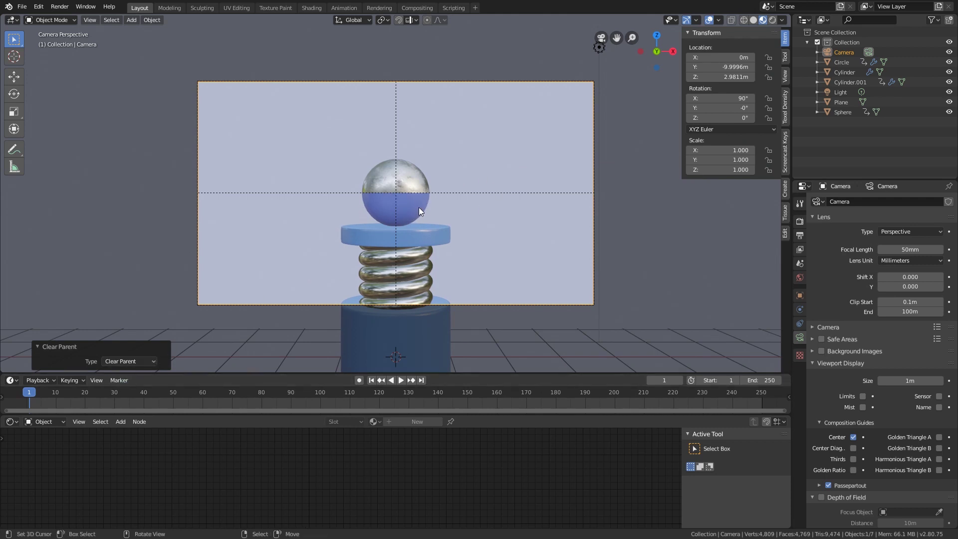
Step: Insert a Location keyframe for the camera at frame 1
left_click(594, 95)
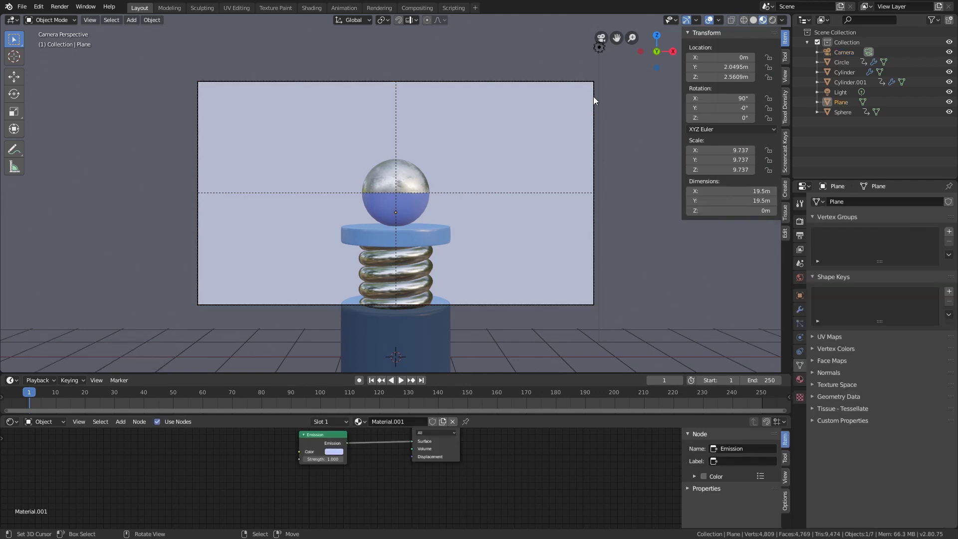
left_click(593, 97)
key("i")
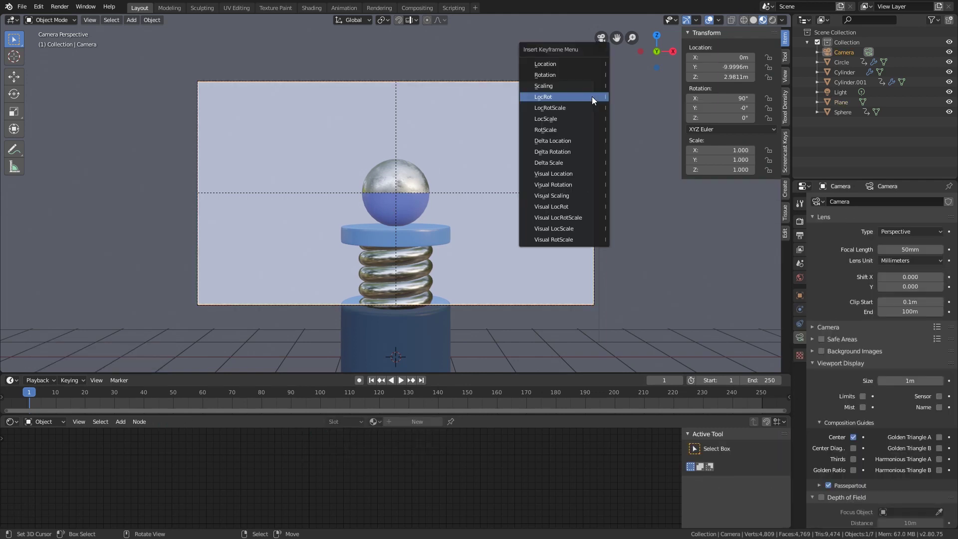
left_click(573, 66)
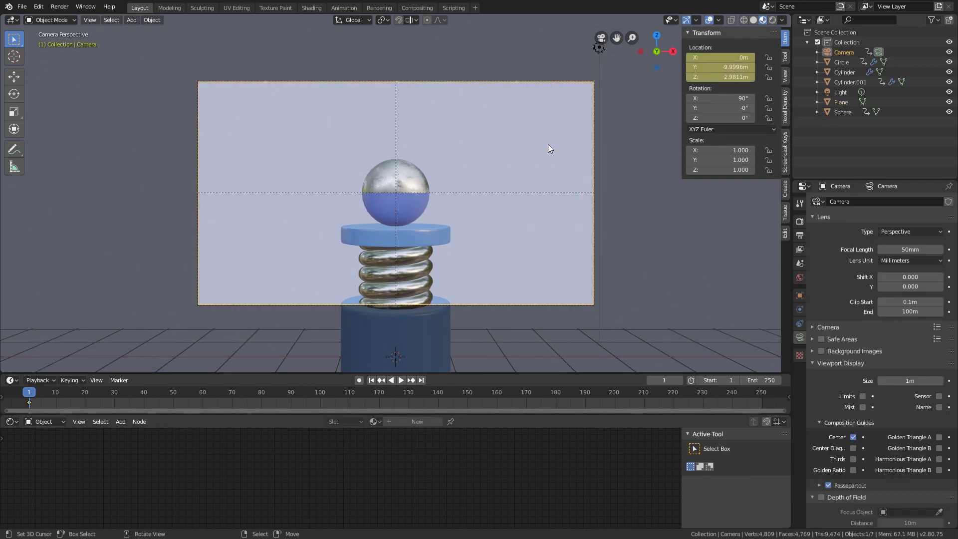
Step: At frame 32, raise the camera along global Z to about 7.18 m so the center guide crosses the middle of the sphere
left_click_drag(31, 395, 105, 397)
left_click(409, 29)
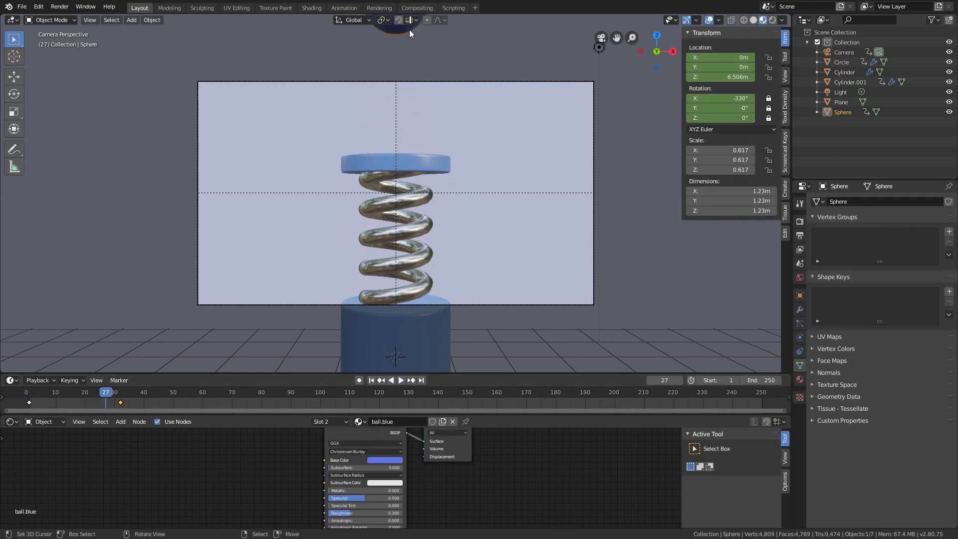
key("space")
key("space")
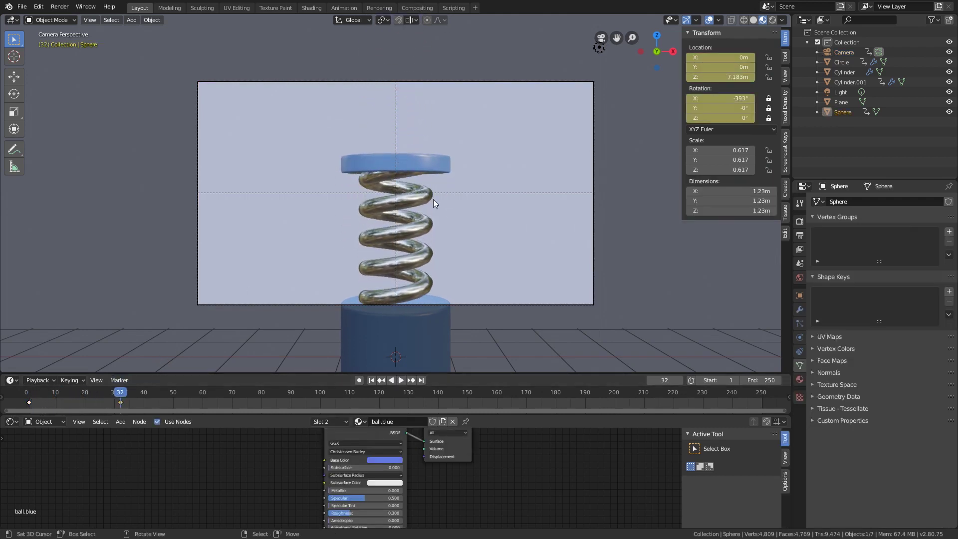
left_click(558, 82)
key("g")
key("z")
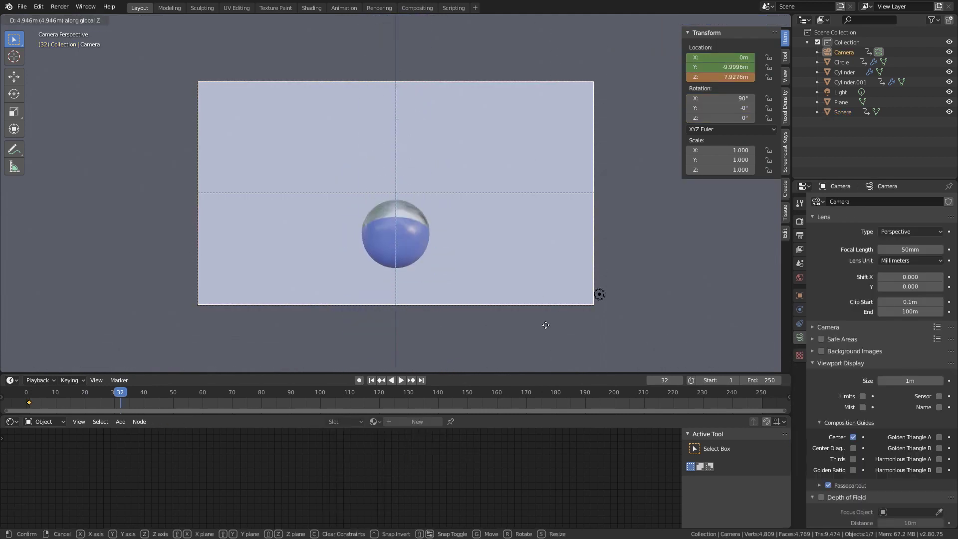
left_click(559, 43)
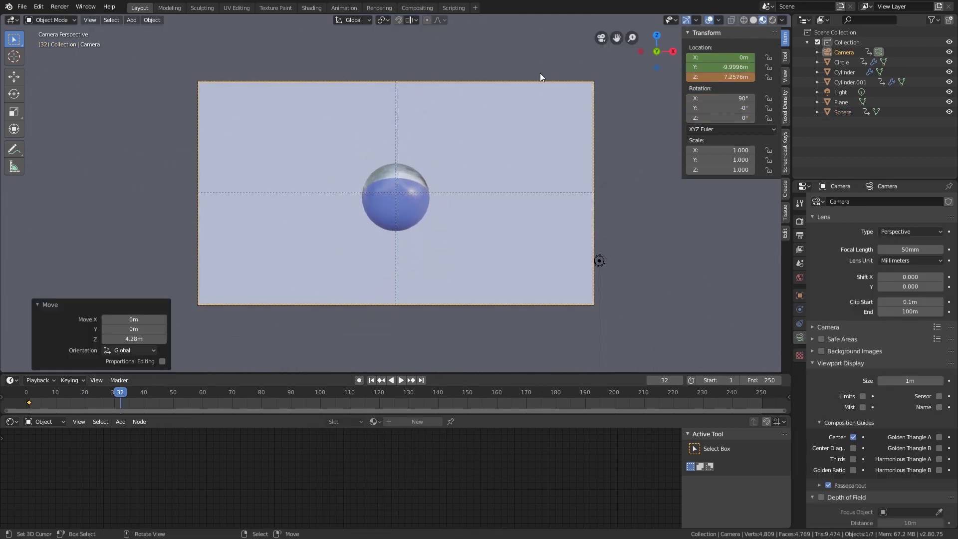
scroll(466, 190, "up", 6)
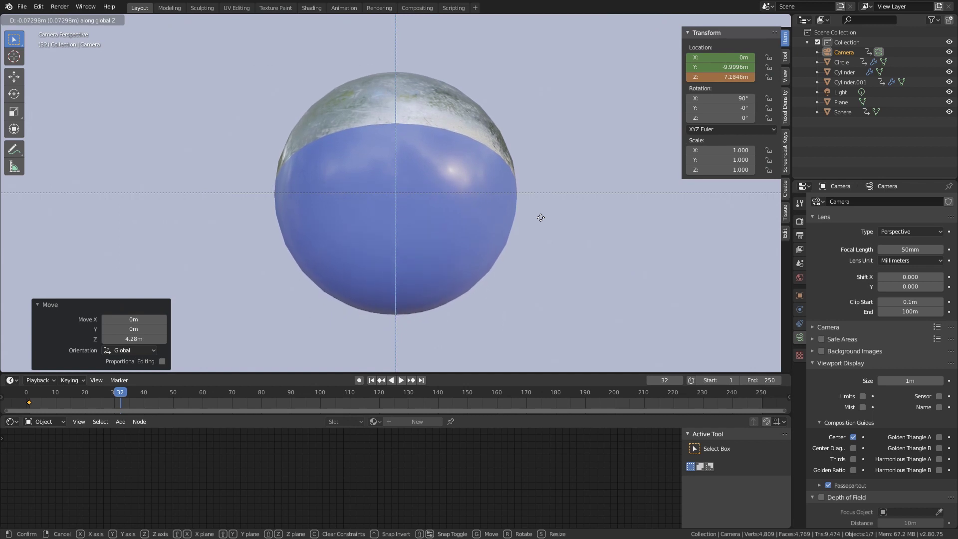
left_click(541, 217)
scroll(542, 210, "down", 6)
Step: Insert a Location keyframe for the camera at frame 32 and play back the motion
key("i")
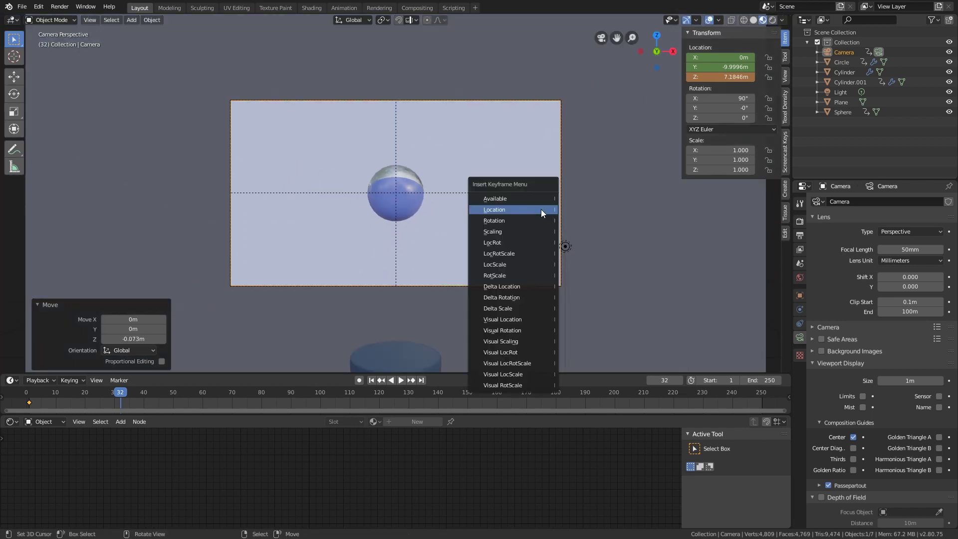
left_click(541, 209)
key("space")
left_click_drag(152, 391, 1, 368)
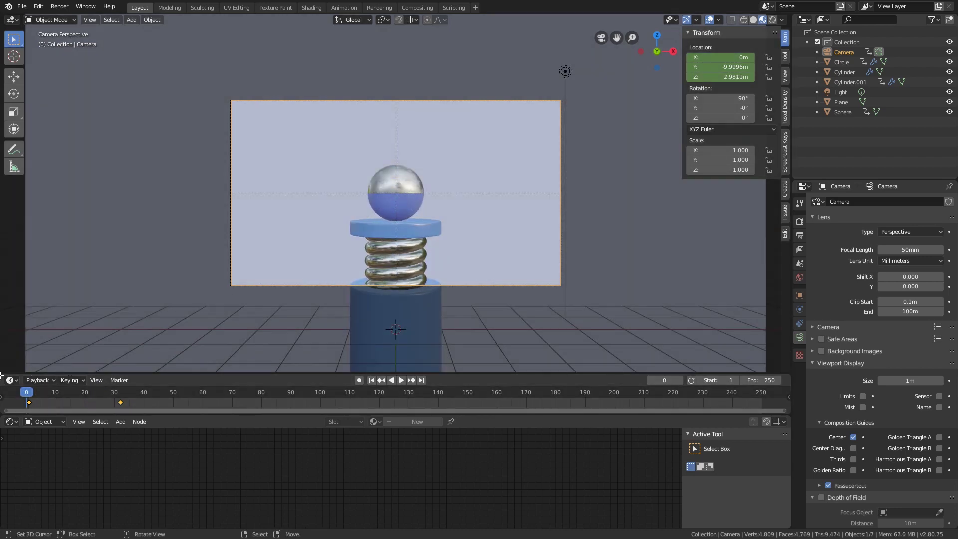
Step: Split the 3D viewport and turn the new area into a widened Graph Editor showing only the camera's curves
left_click_drag(1, 375, 150, 300)
left_click(10, 20)
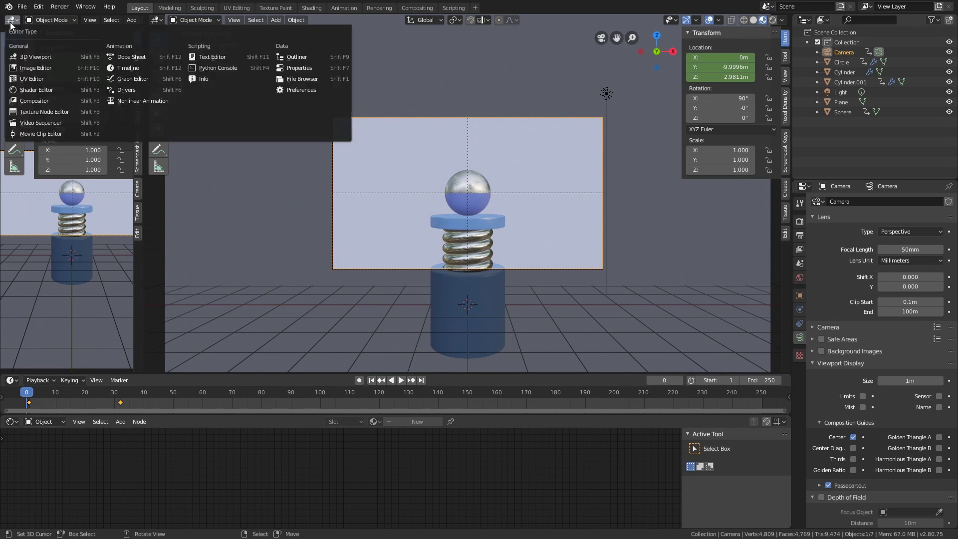
left_click(132, 78)
key("a")
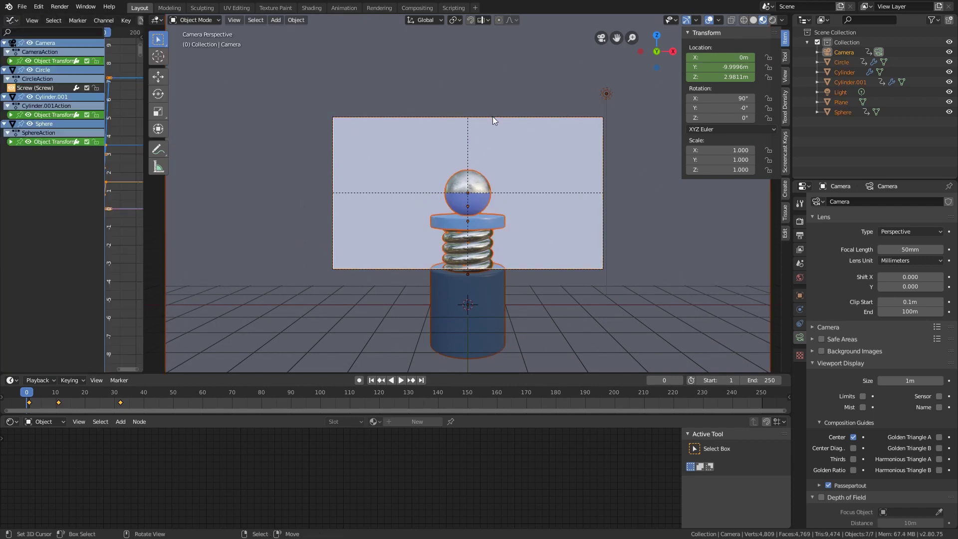
left_click(493, 116)
left_click(492, 116)
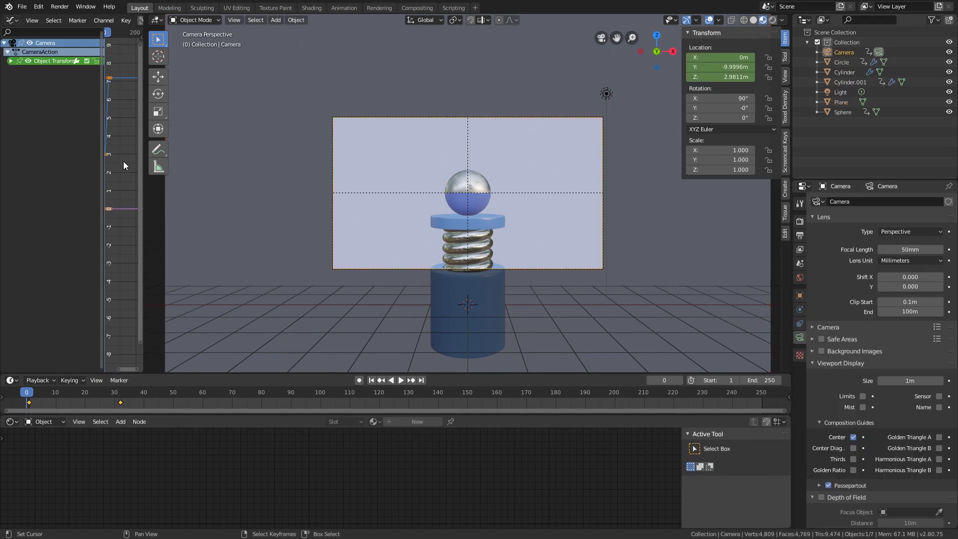
left_click_drag(143, 145, 219, 150)
Step: Set the interpolation mode of the camera's location keyframes to Linear
left_click(137, 135)
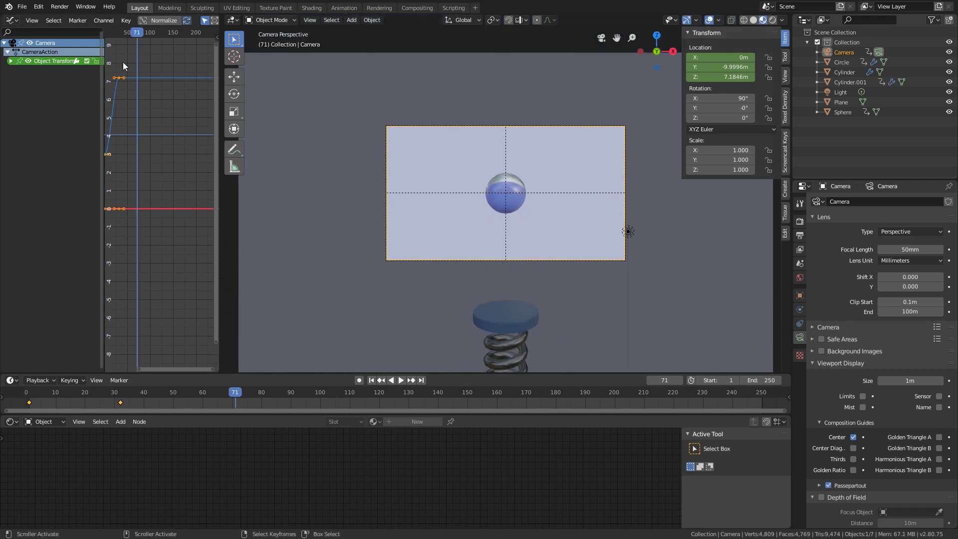
left_click(127, 20)
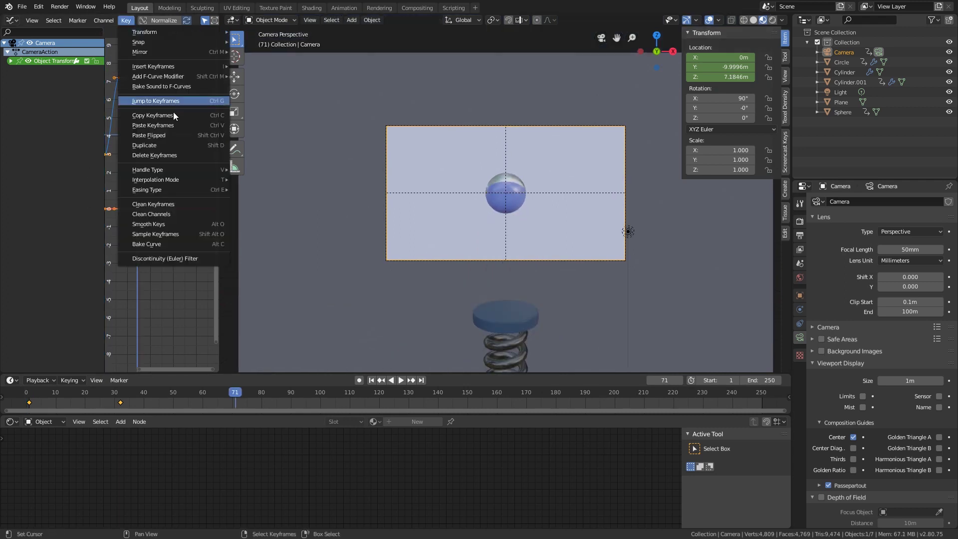
mouse_move(175, 181)
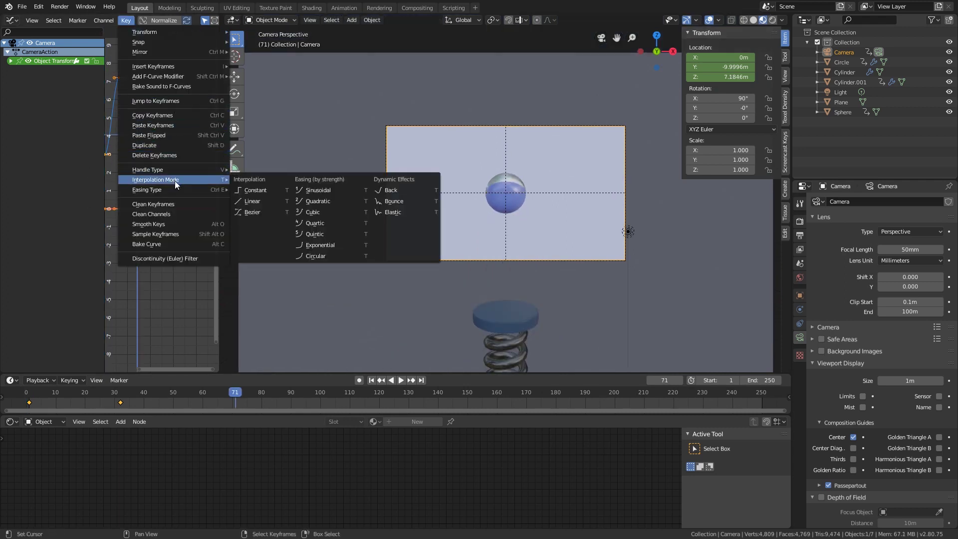
left_click(266, 200)
Step: Play back the animation from the start to check that the camera follows the sphere
left_click_drag(236, 393, 6, 381)
key("space")
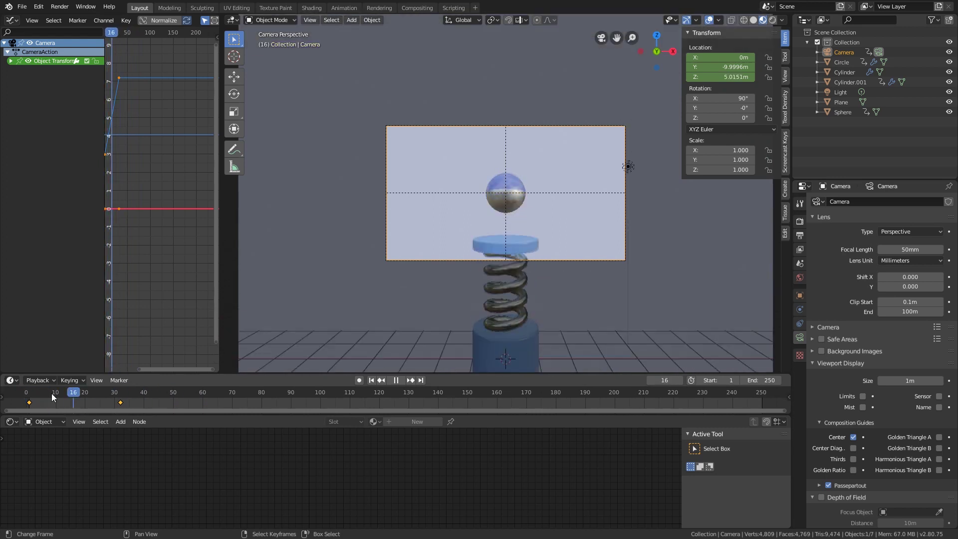
key("space")
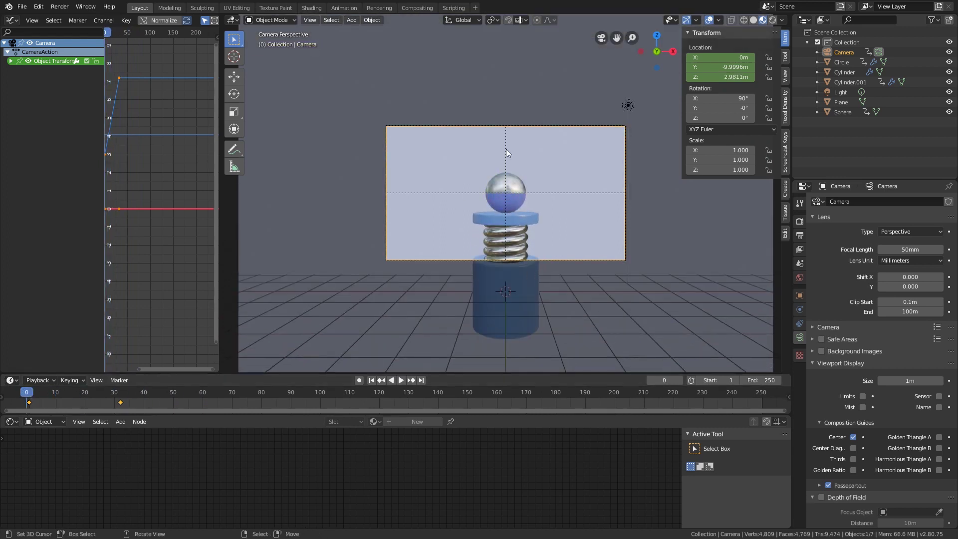